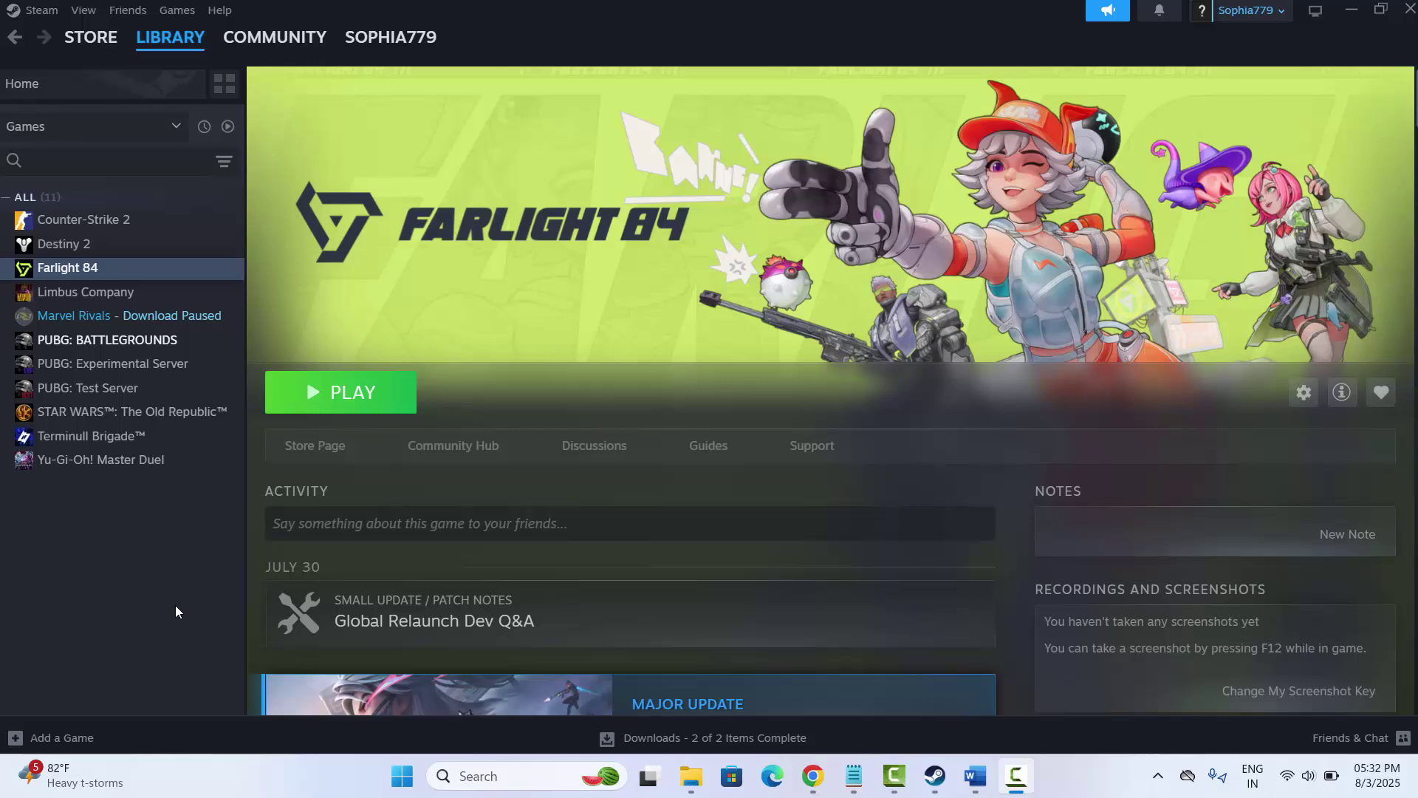
# Focus the Steam library and scroll down through it.
pyautogui.click(222, 555)
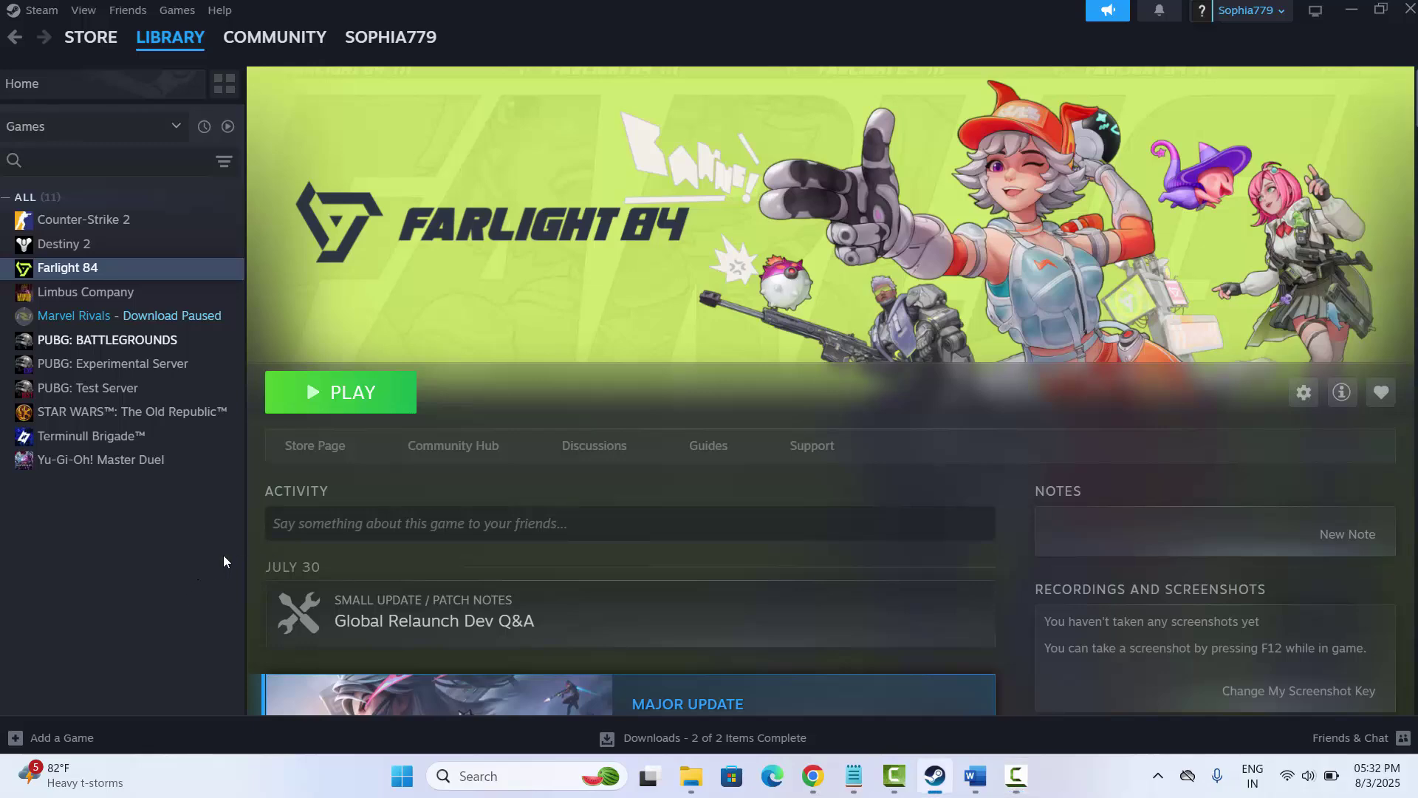
pyautogui.scroll(-4, 441, 513)
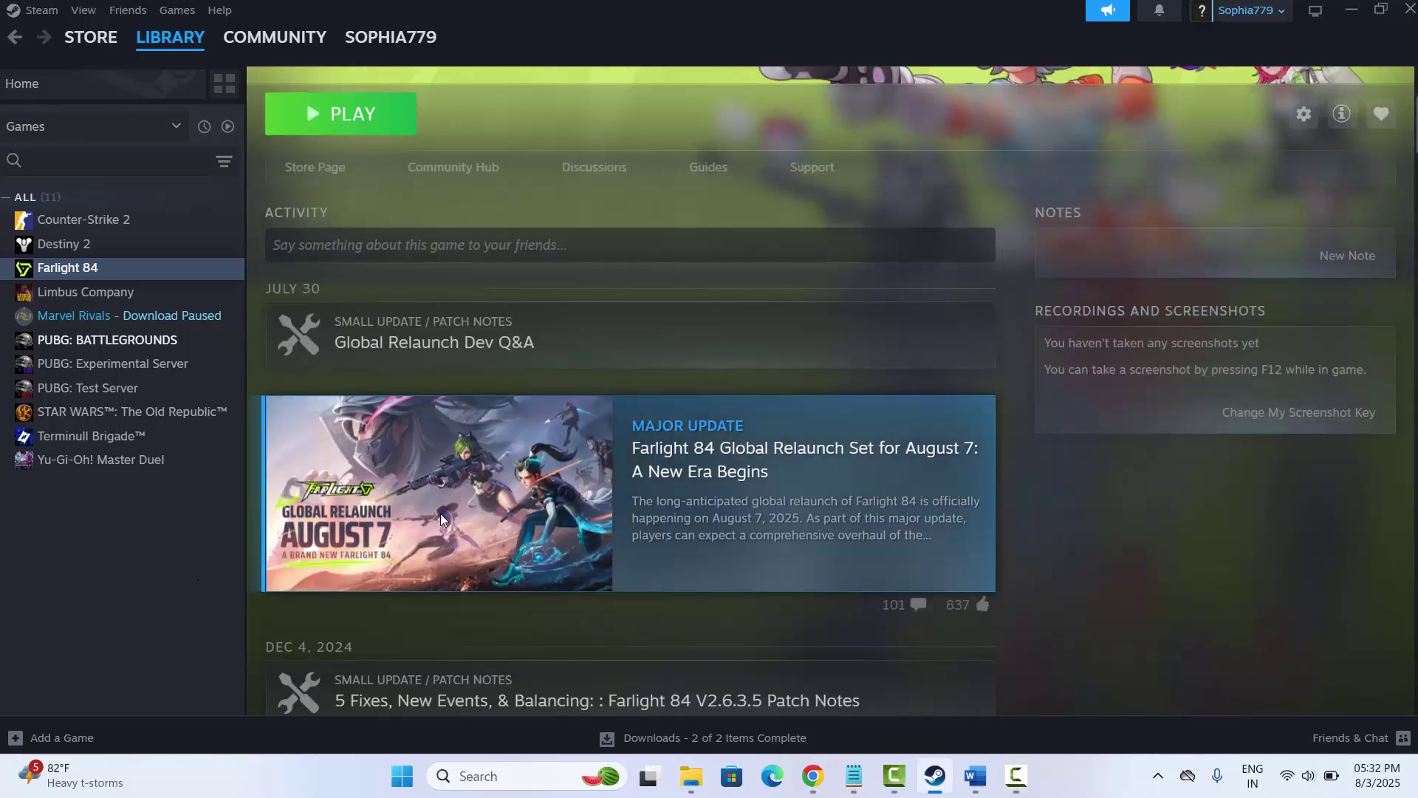
pyautogui.scroll(-3, 441, 513)
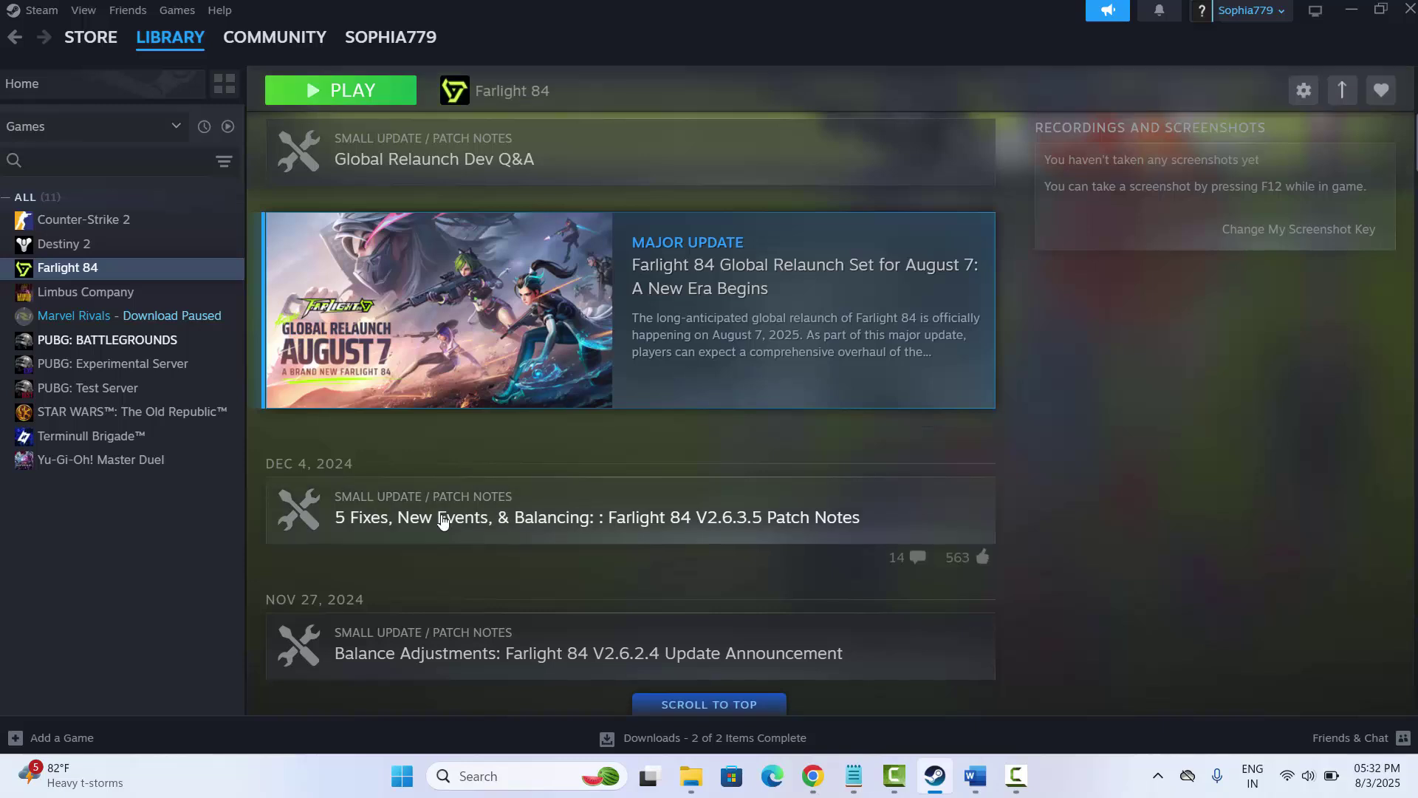
pyautogui.scroll(-1, 449, 521)
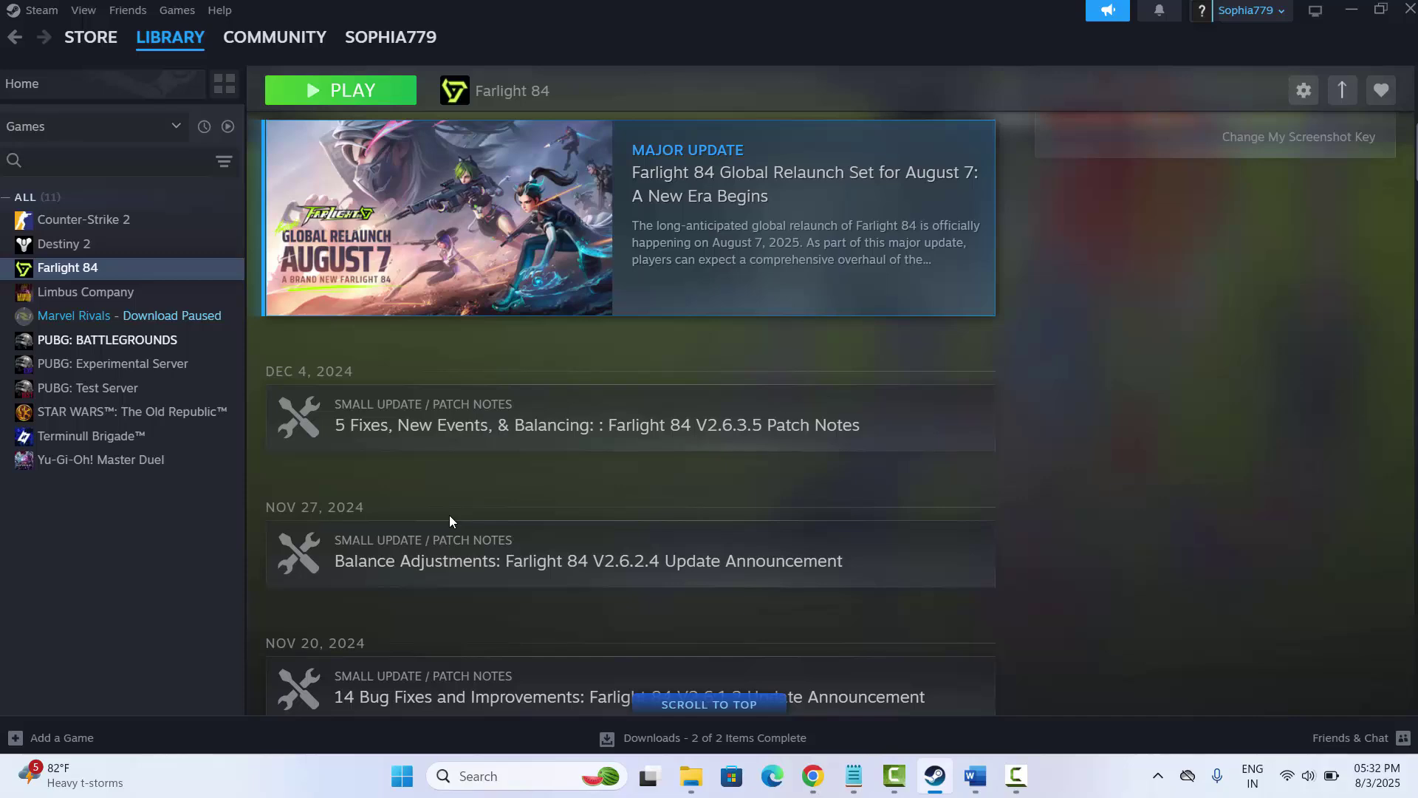
pyautogui.scroll(-1, 449, 517)
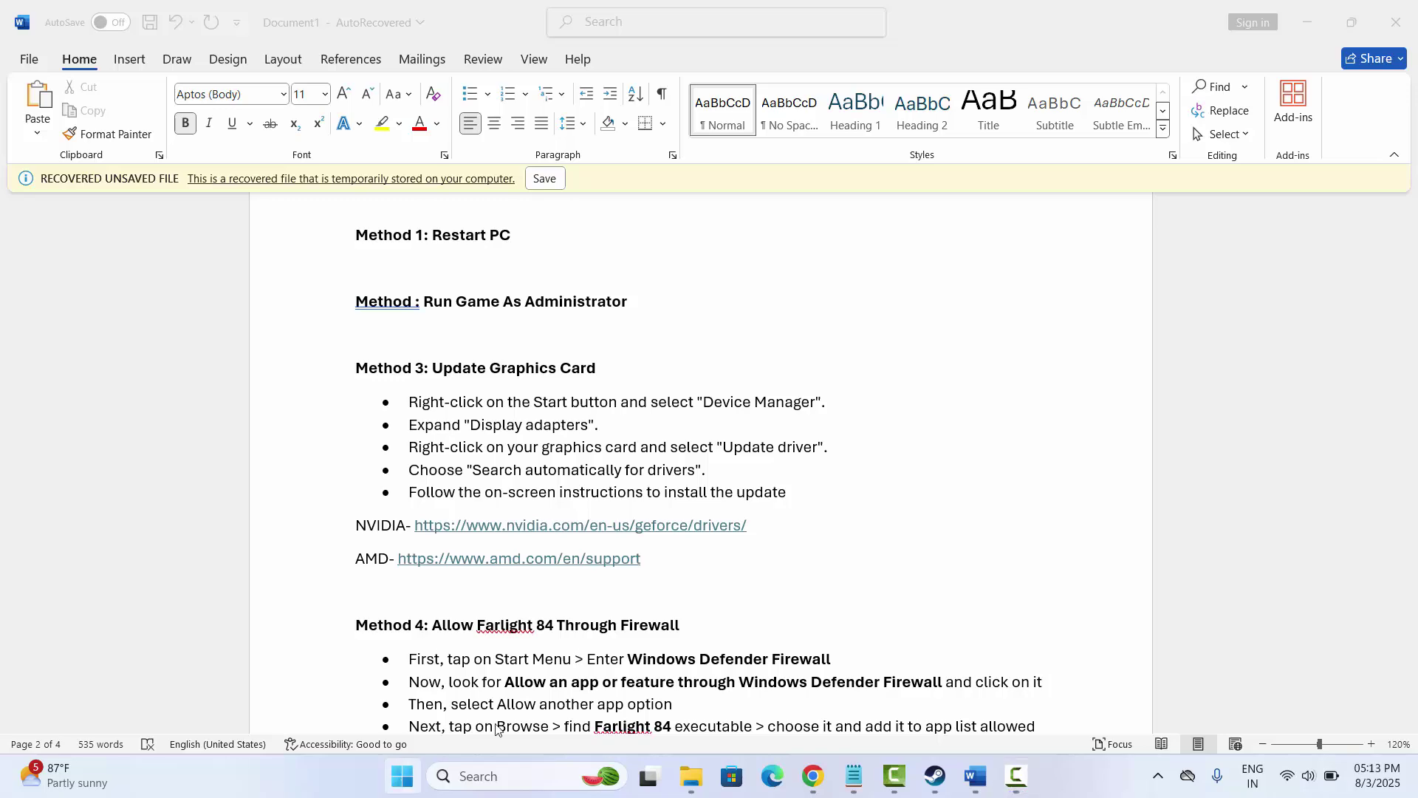
# Bring up the Start menu's power options, then dismiss them without restarting.
pyautogui.press('super')
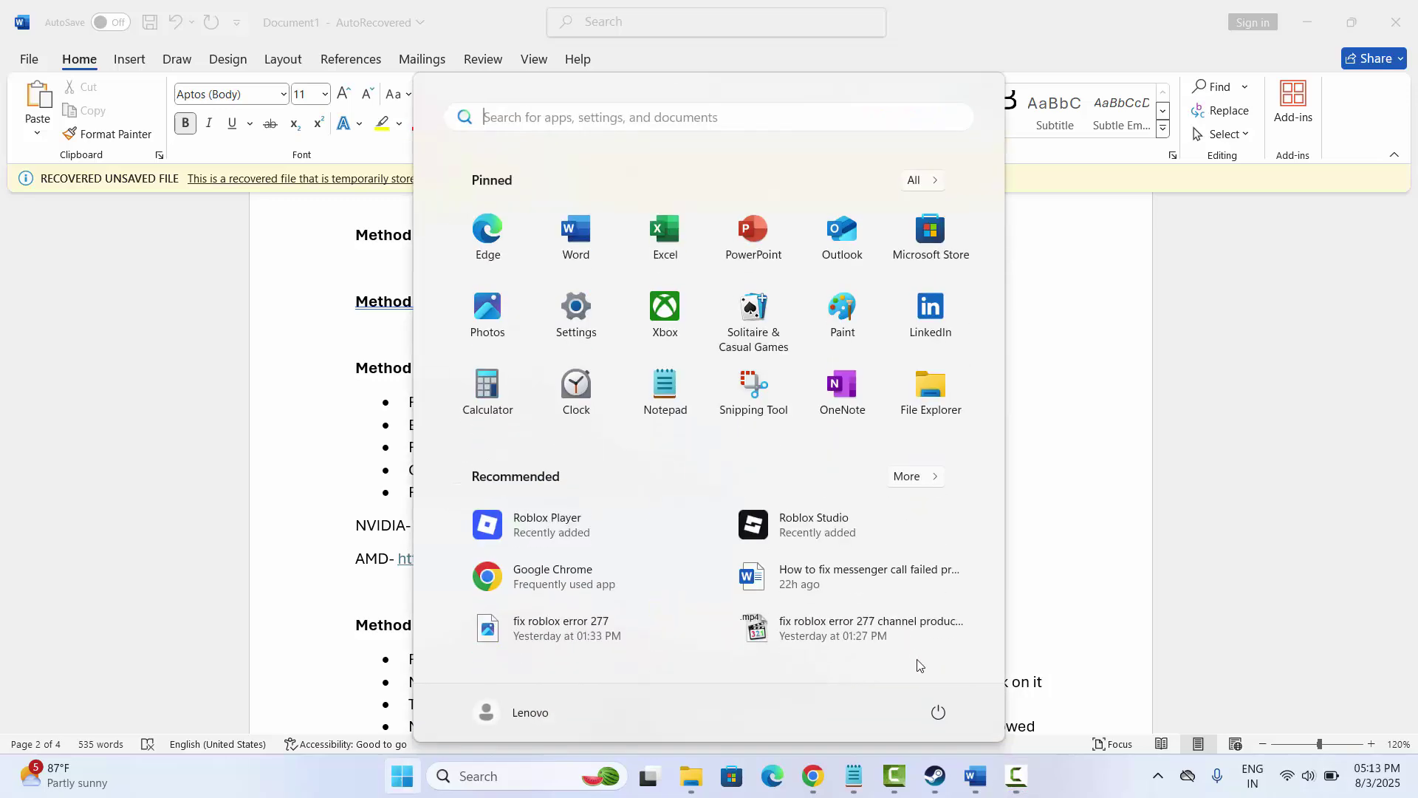
pyautogui.click(939, 714)
pyautogui.click(1144, 558)
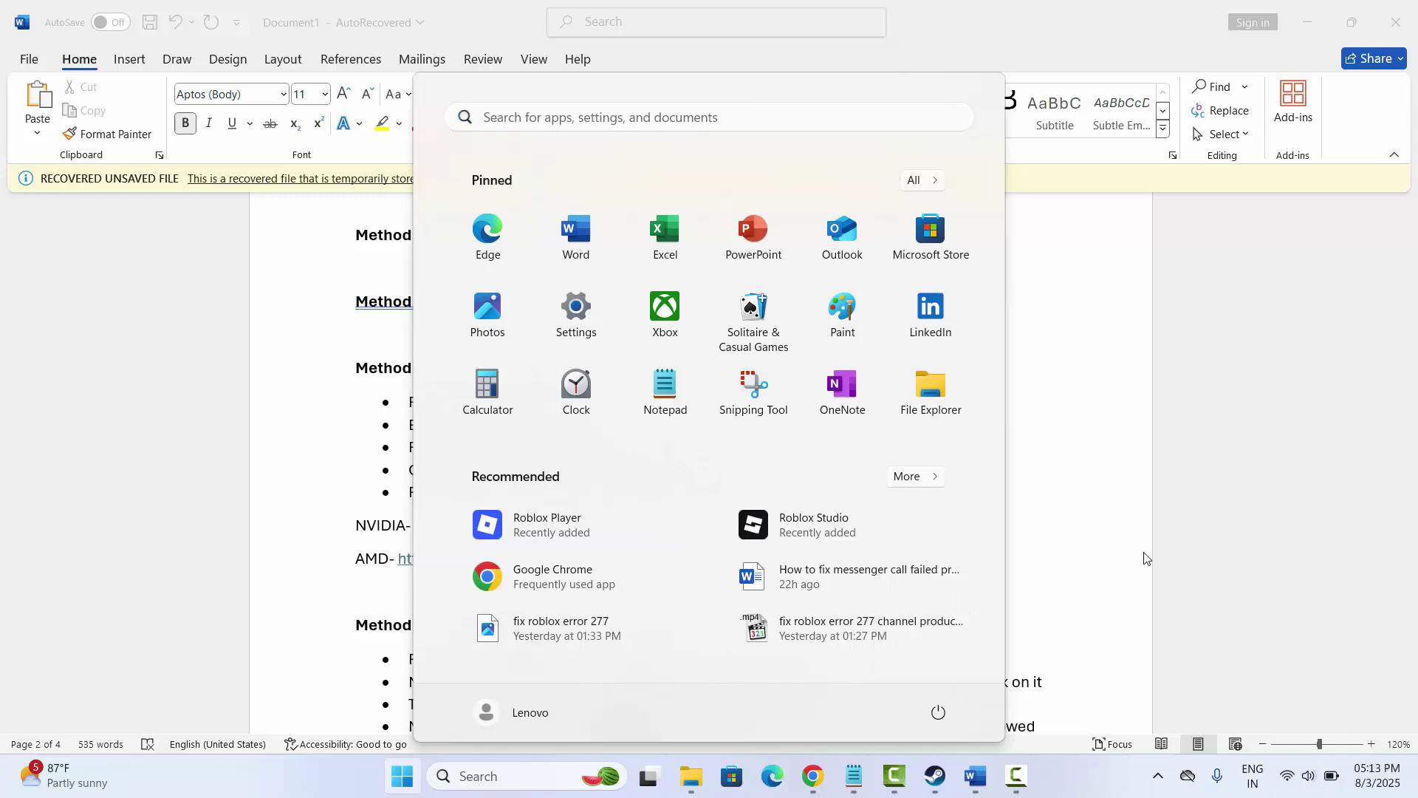
pyautogui.click(1144, 558)
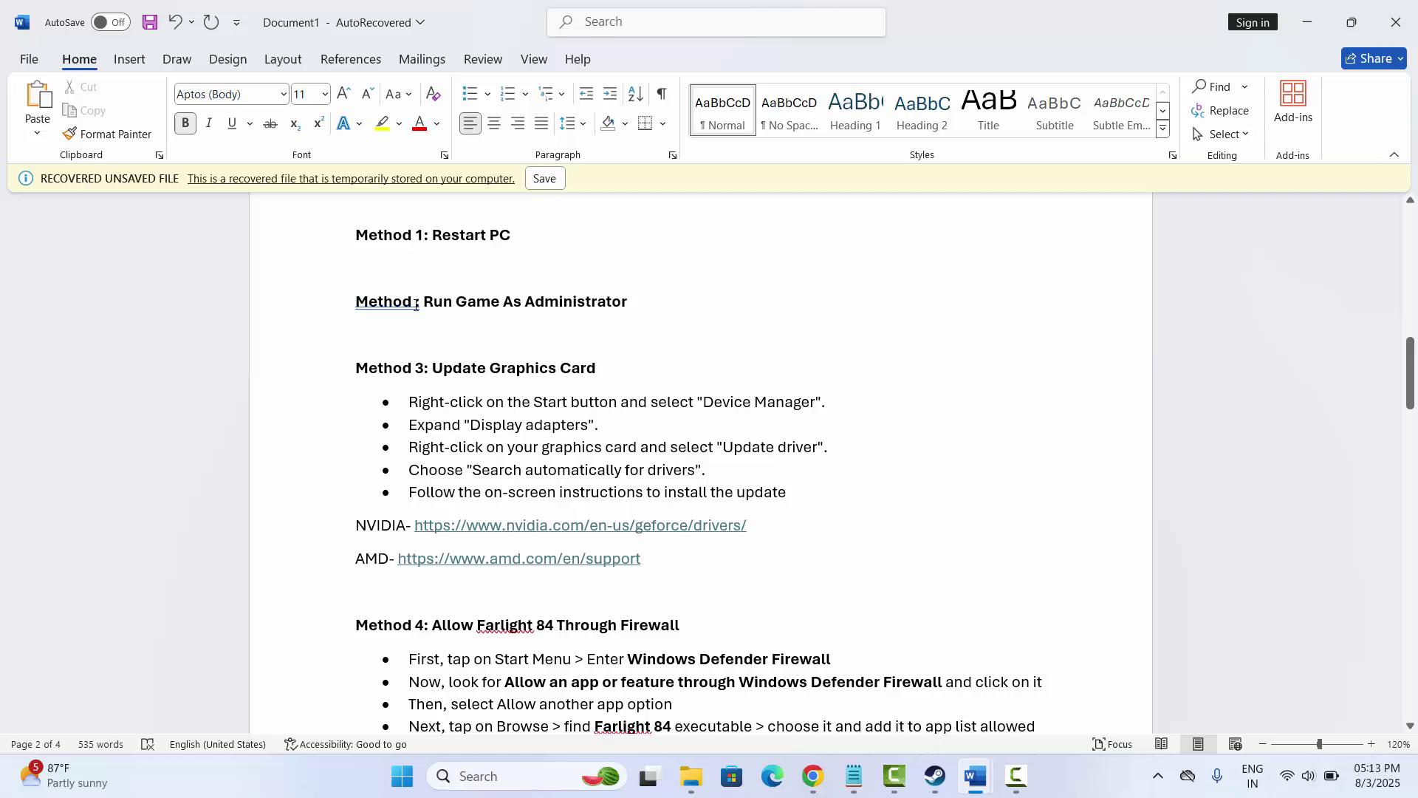
# Browse to Farlight 84's install folder from its Installed Files properties in Steam.
pyautogui.click(935, 776)
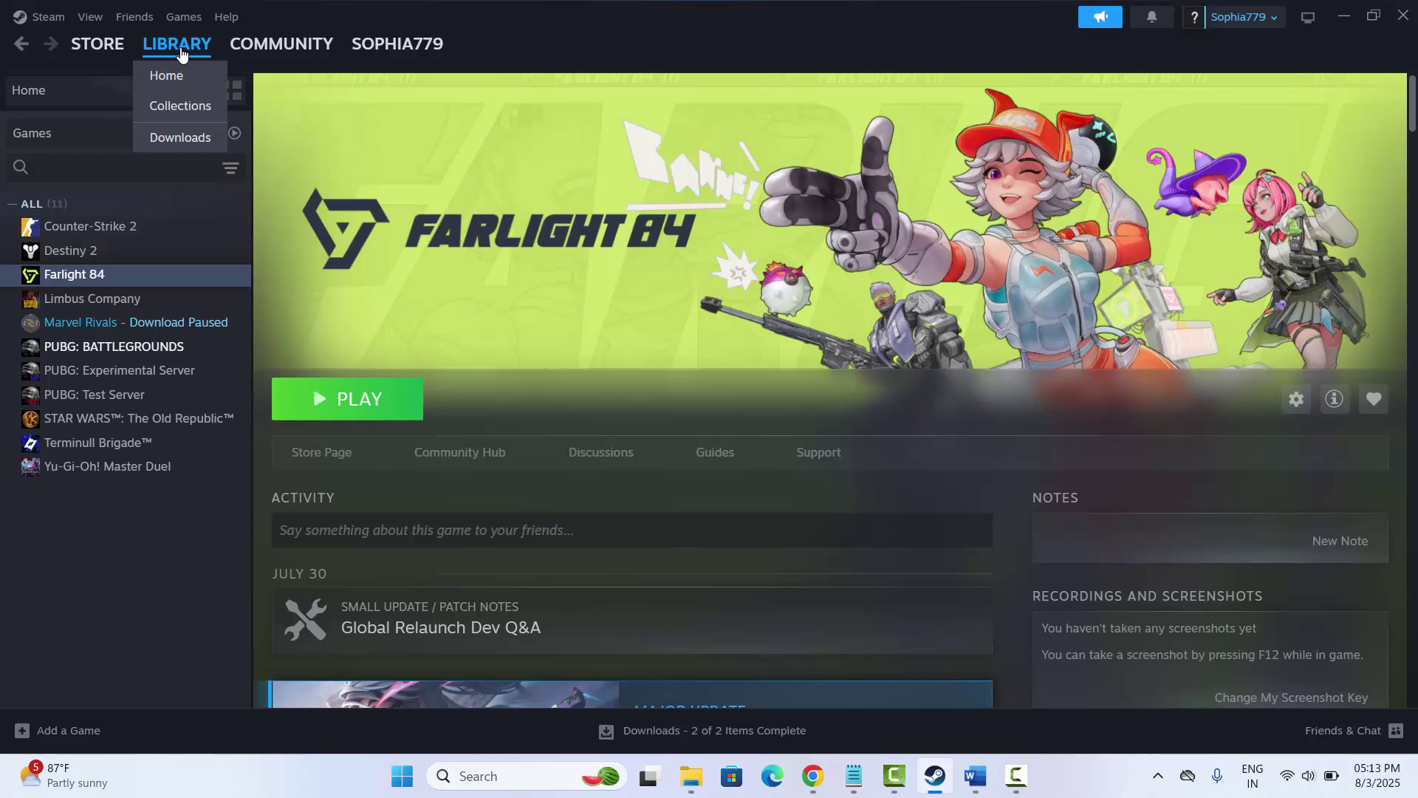
pyautogui.rightClick(104, 280)
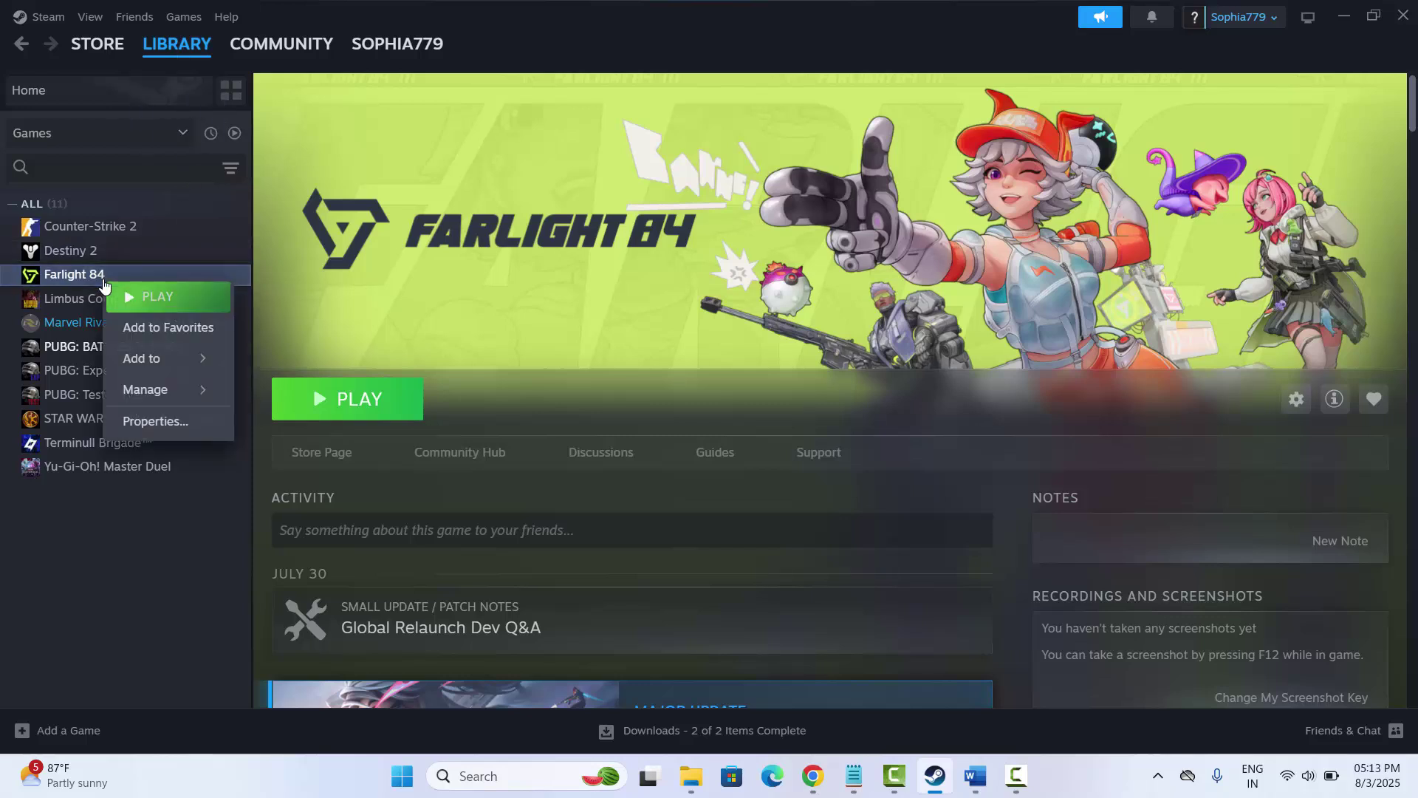
pyautogui.click(155, 437)
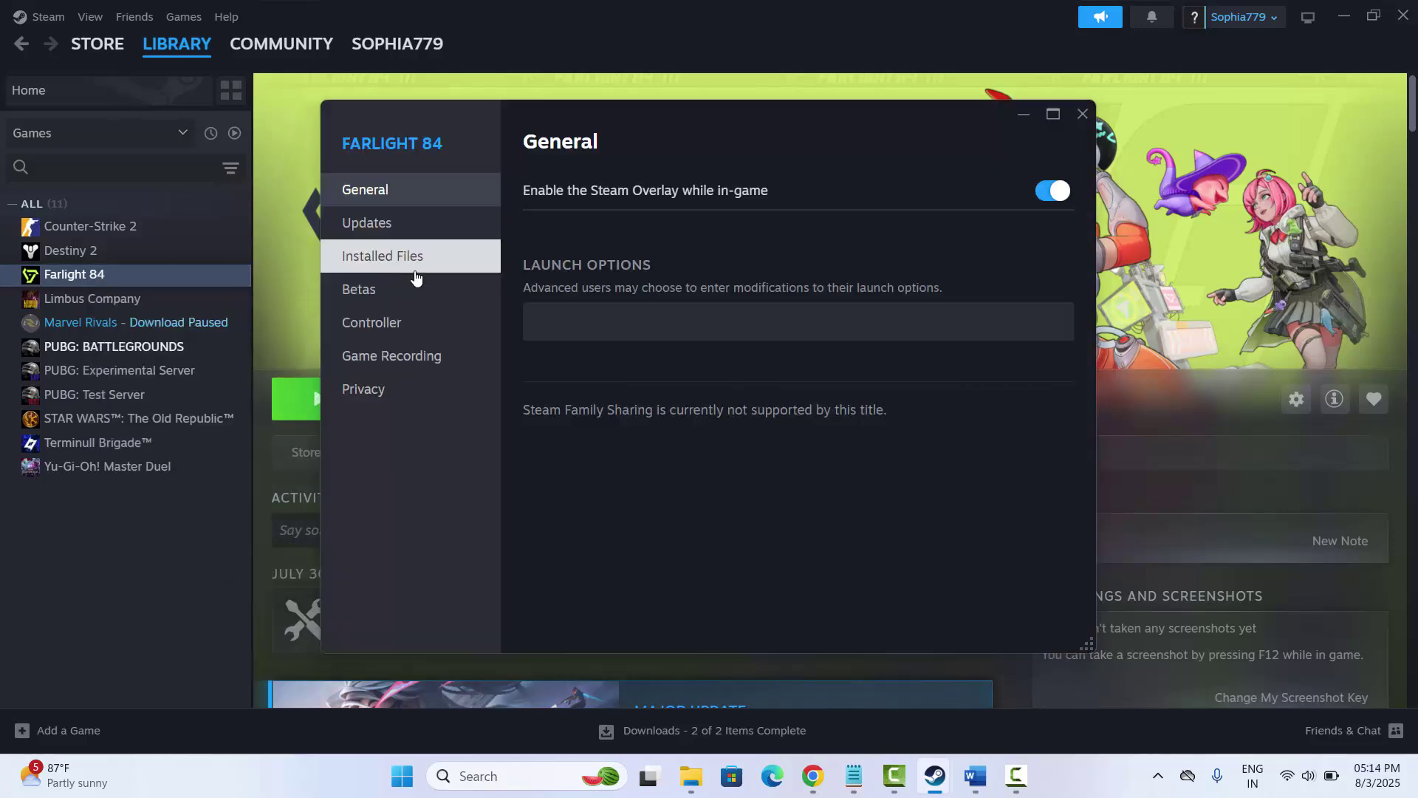
pyautogui.click(413, 259)
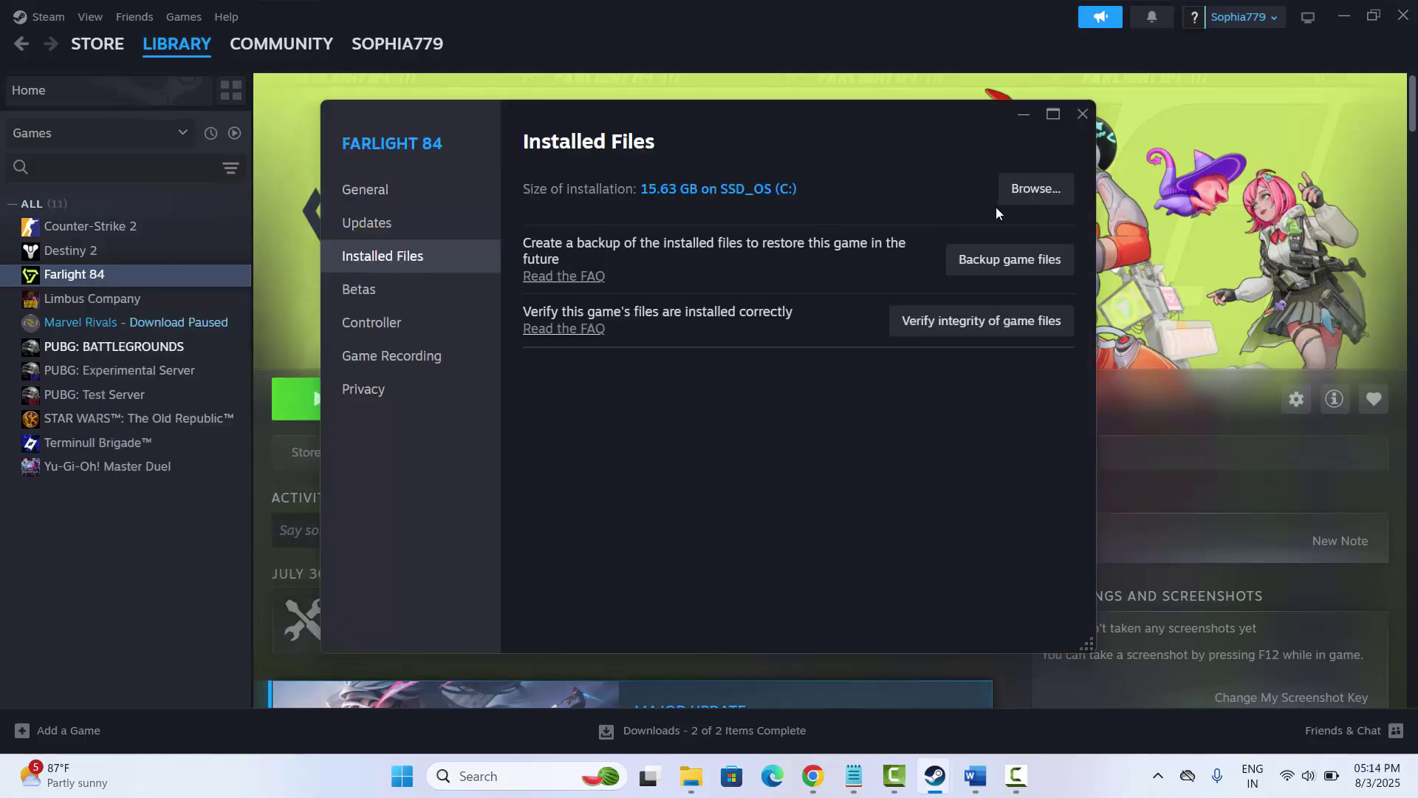
pyautogui.click(1026, 205)
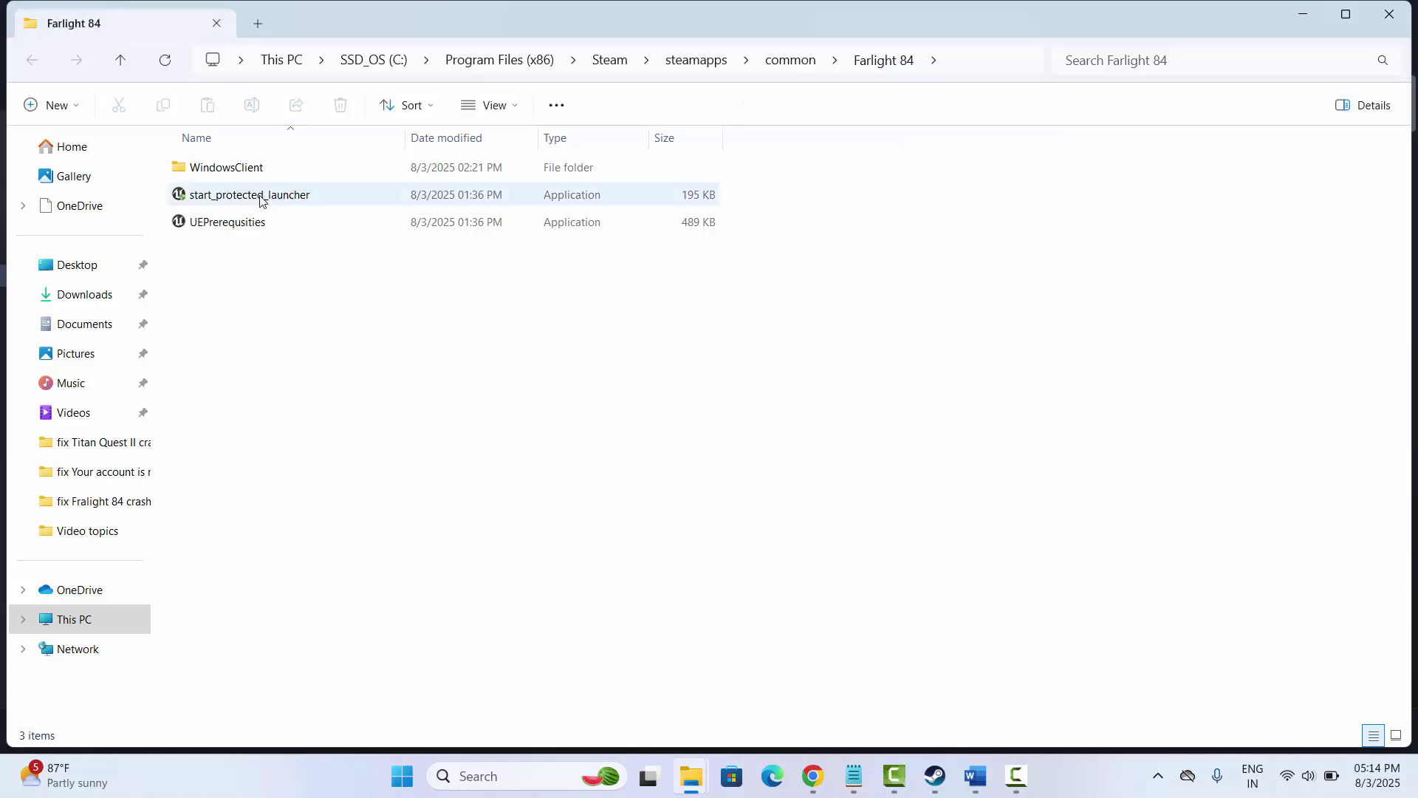
# Show the Compatibility properties of SolarlandClient inside the WindowsClient folder.
pyautogui.doubleClick(240, 176)
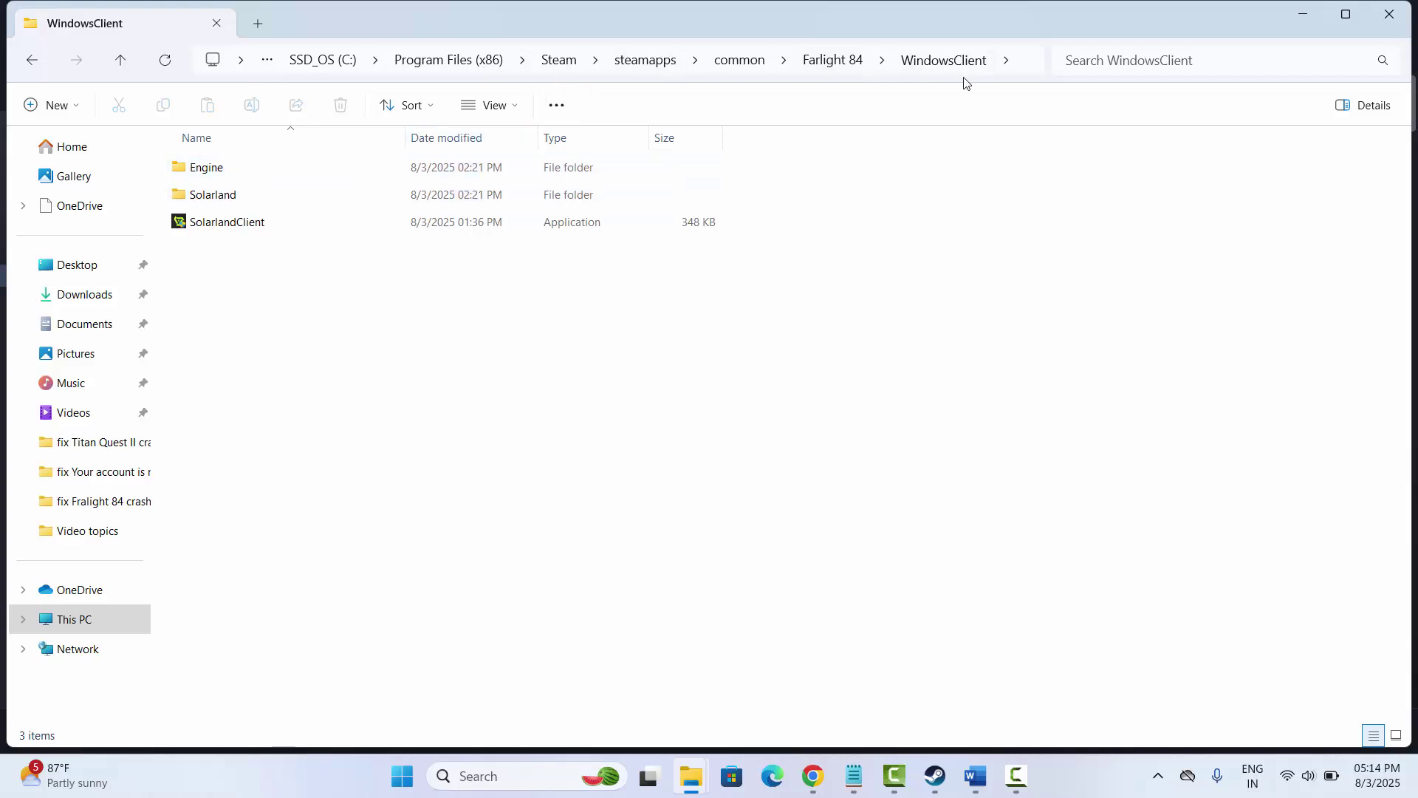
pyautogui.click(259, 225)
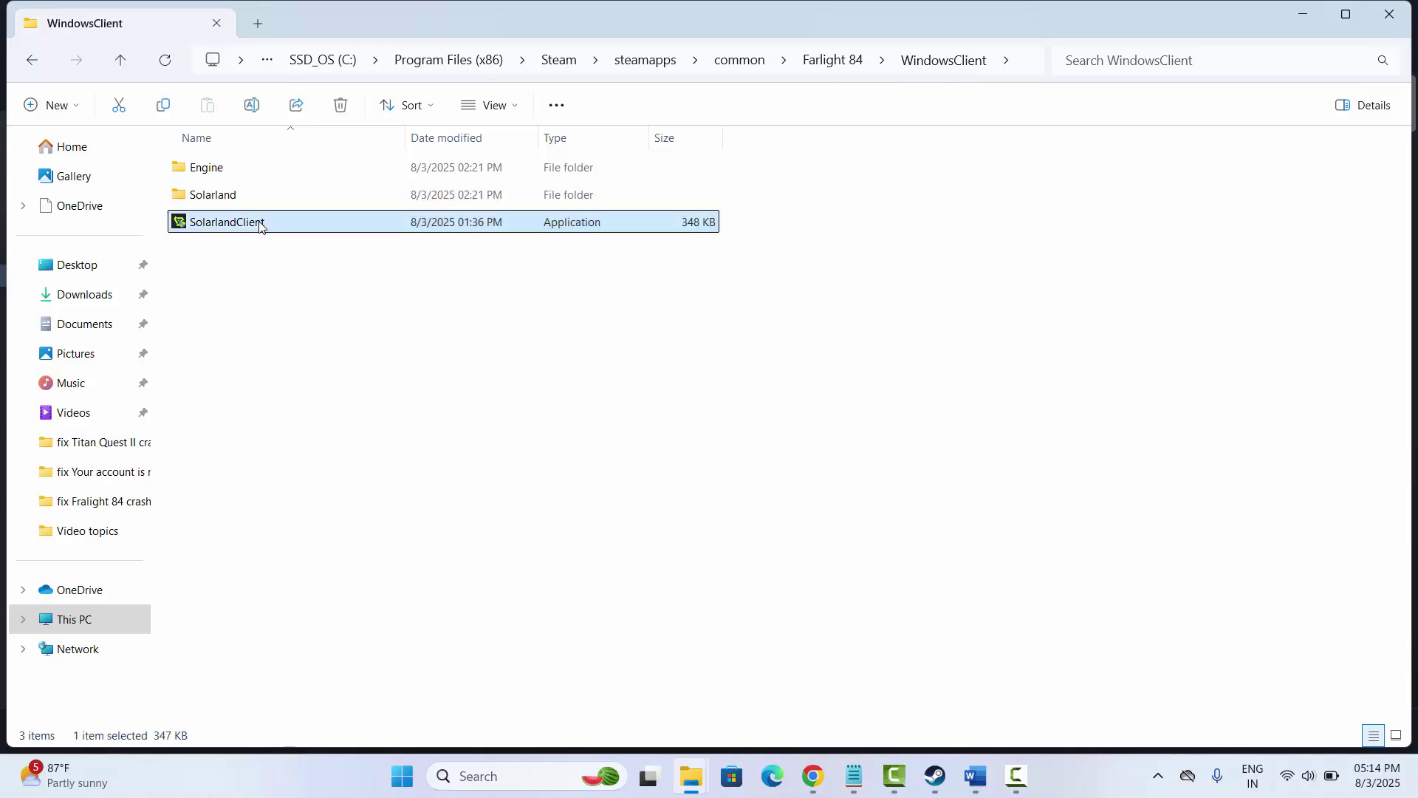
pyautogui.rightClick(259, 224)
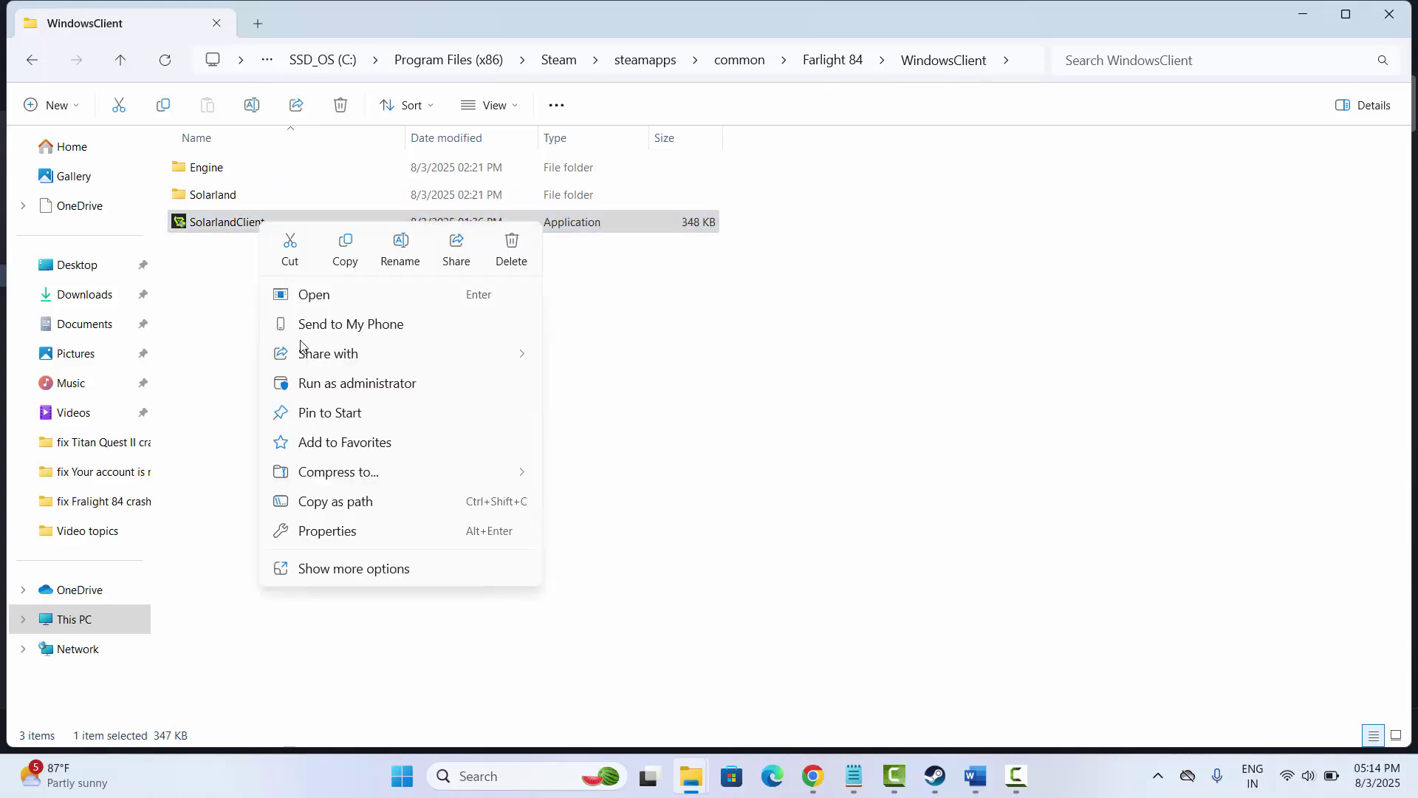
pyautogui.click(358, 534)
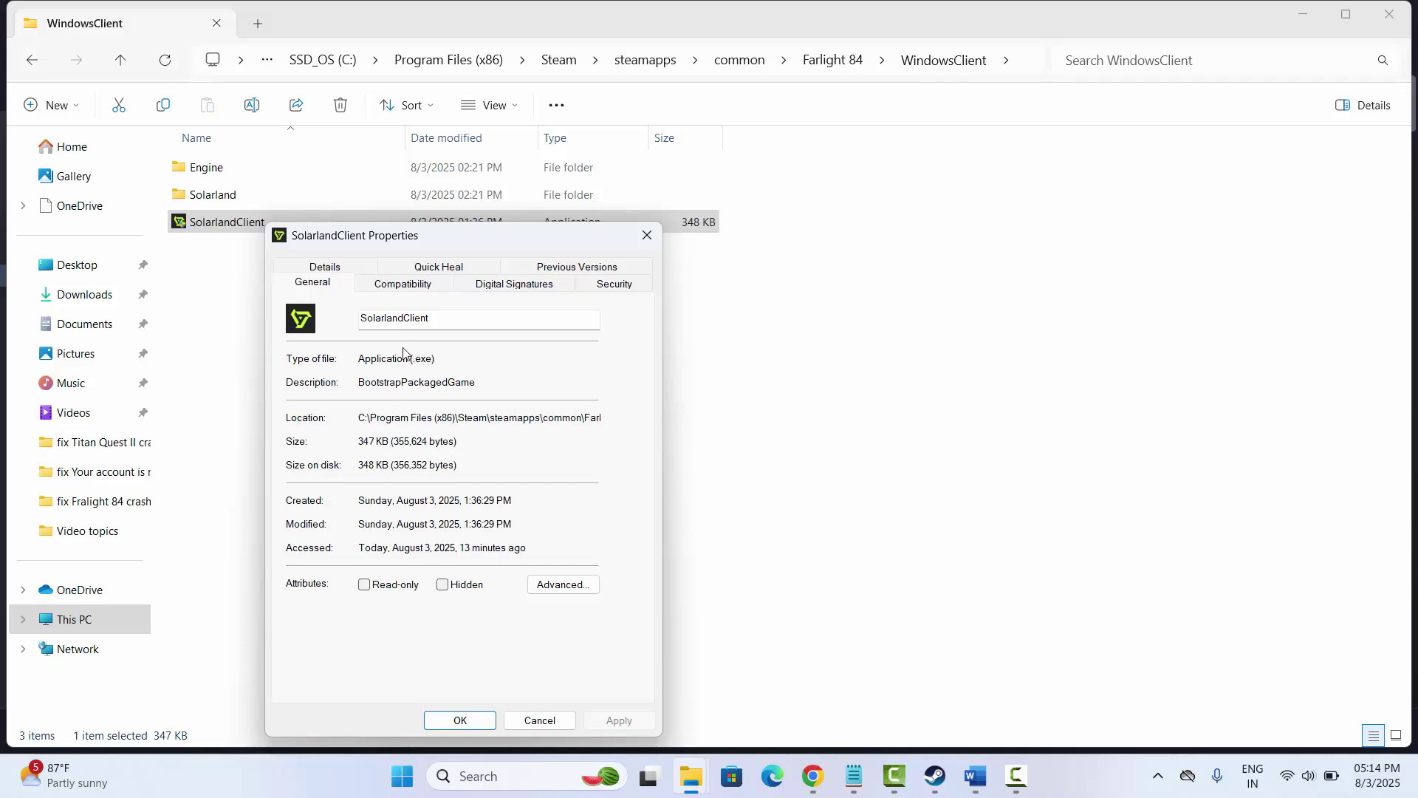
pyautogui.click(390, 285)
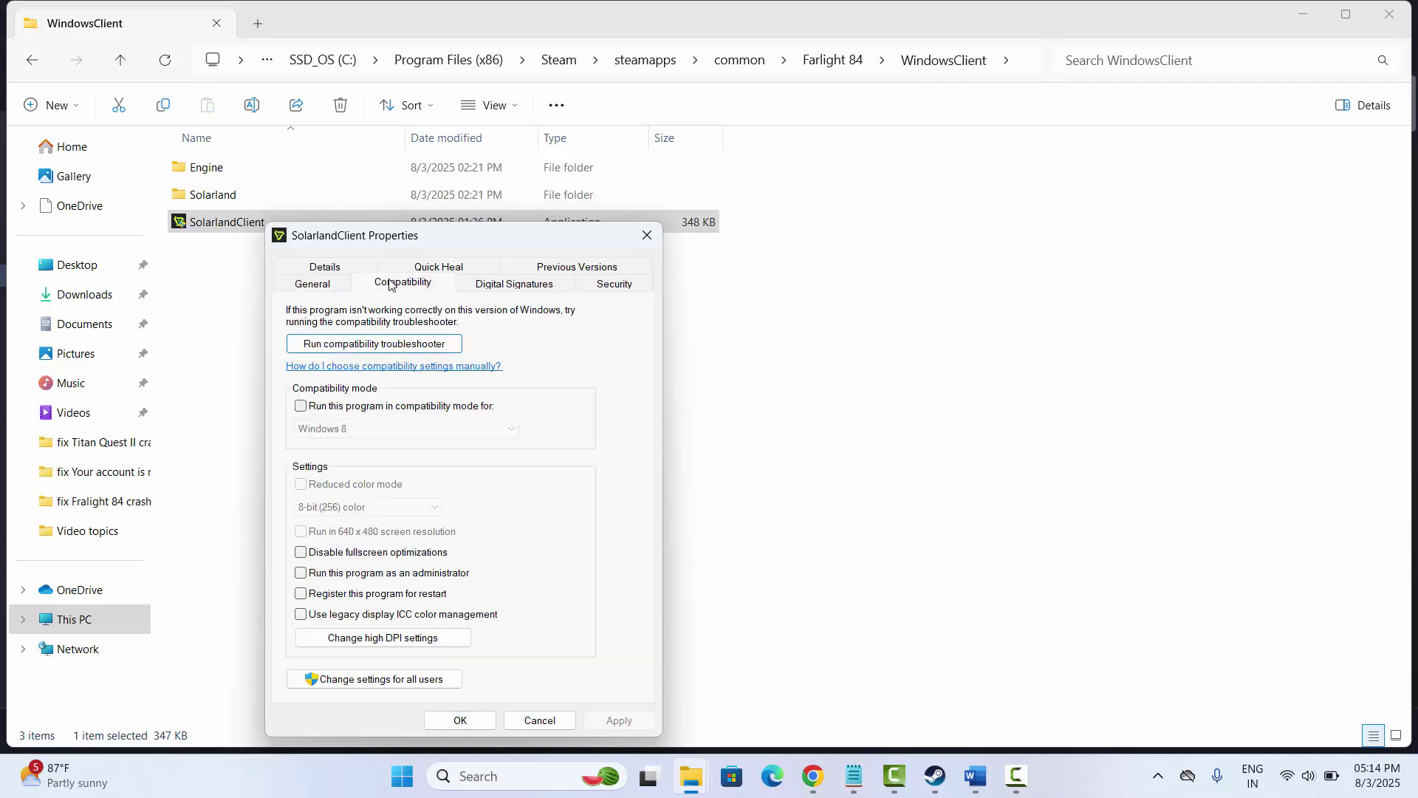
# Enable run as administrator, Windows 7 compatibility mode and disabled fullscreen optimizations, then confirm.
pyautogui.click(300, 573)
pyautogui.click(301, 406)
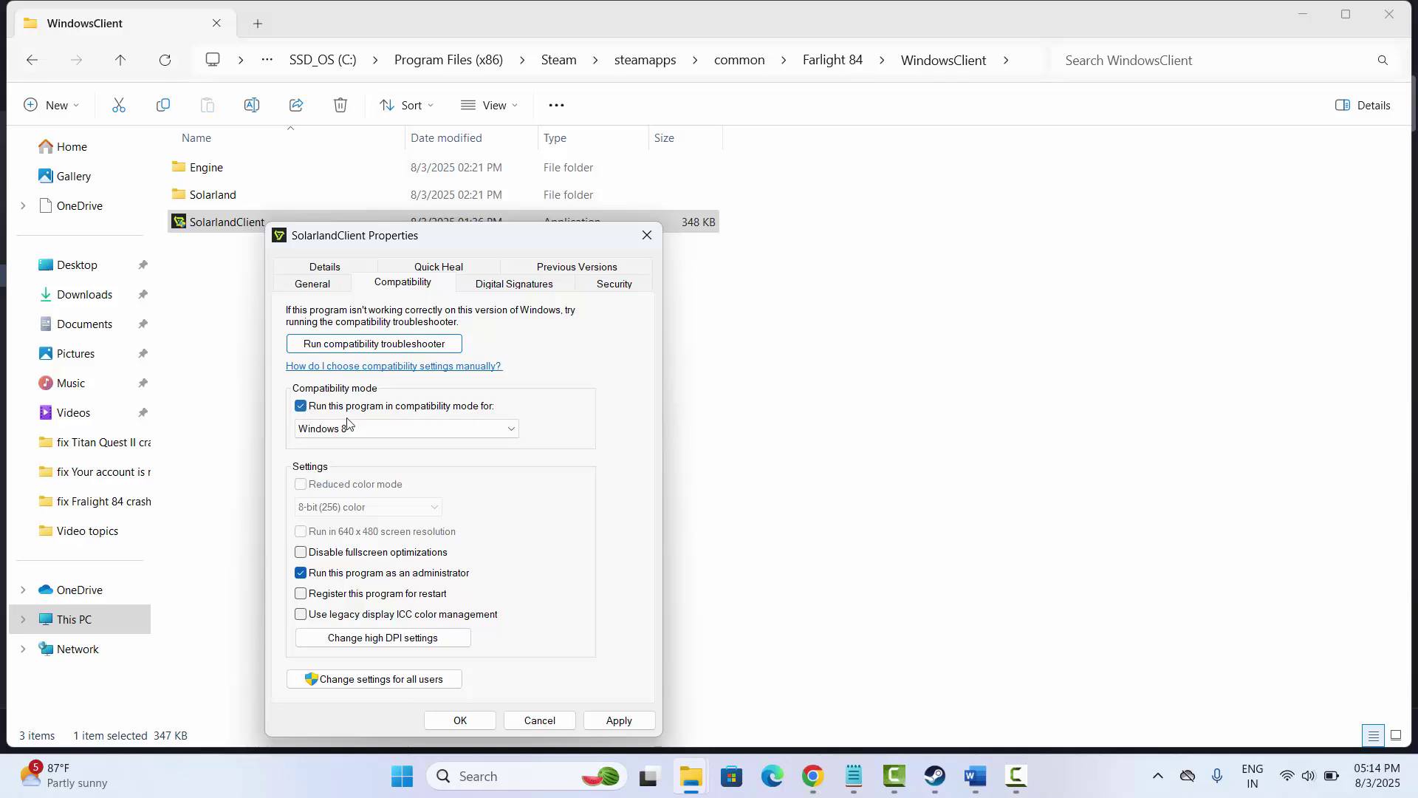
pyautogui.click(434, 435)
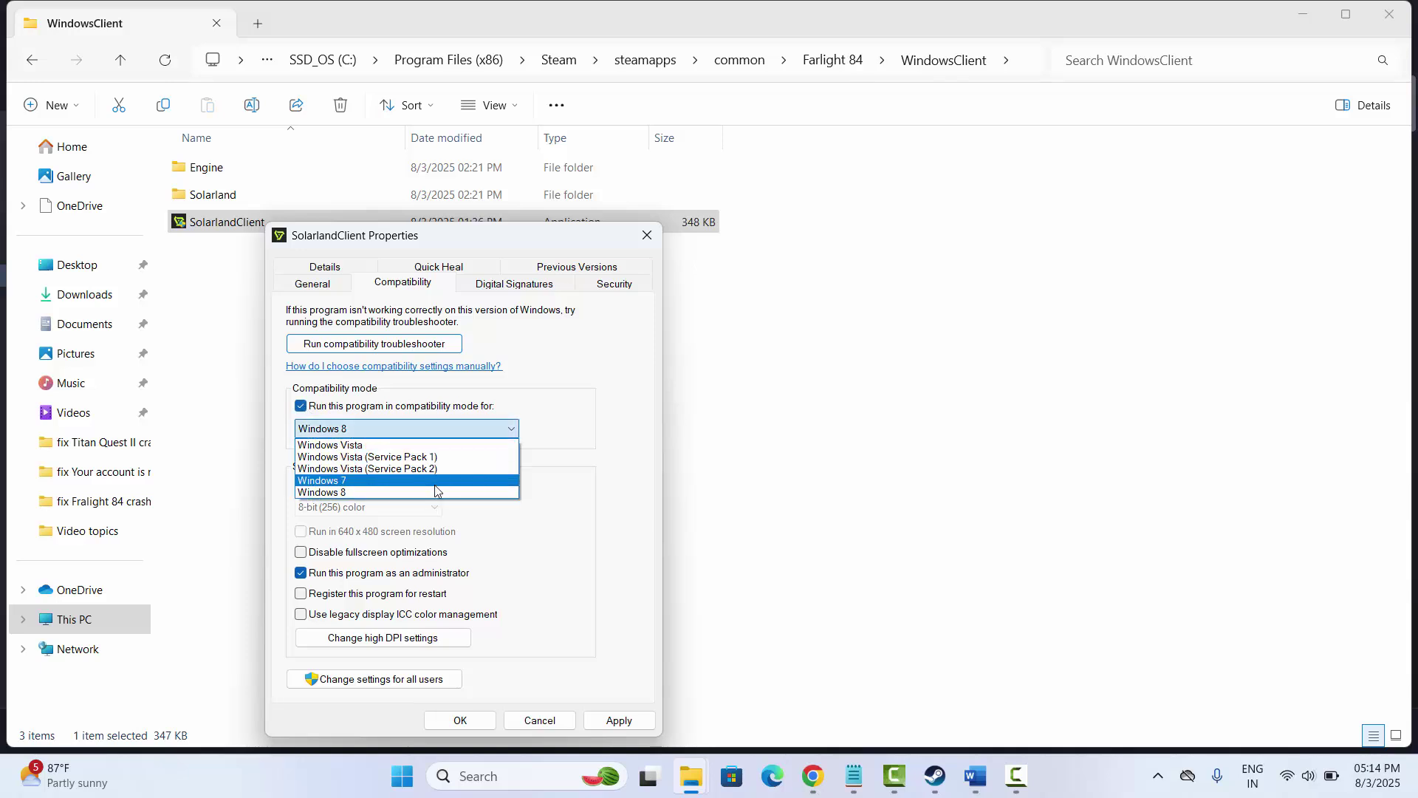
pyautogui.click(413, 480)
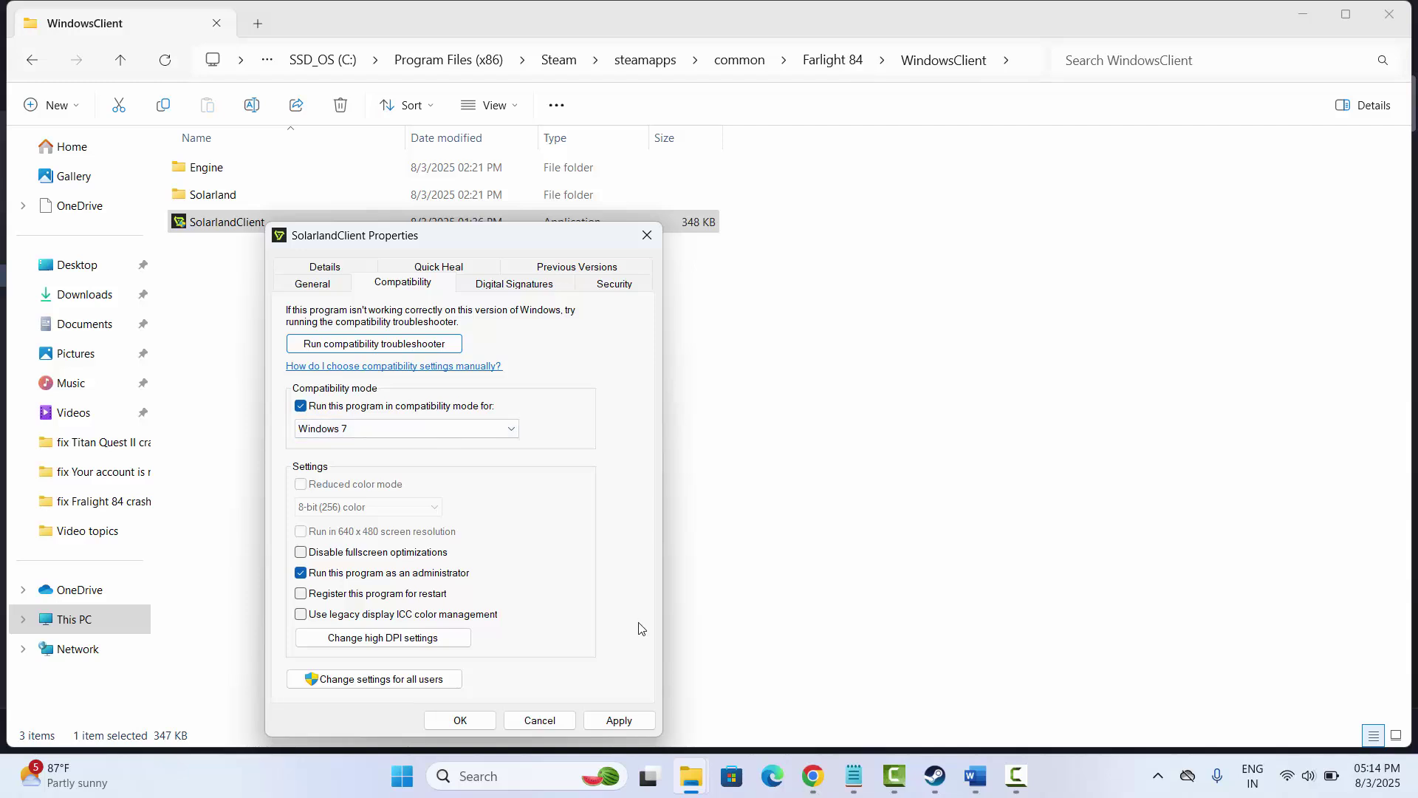
pyautogui.click(300, 554)
pyautogui.click(647, 236)
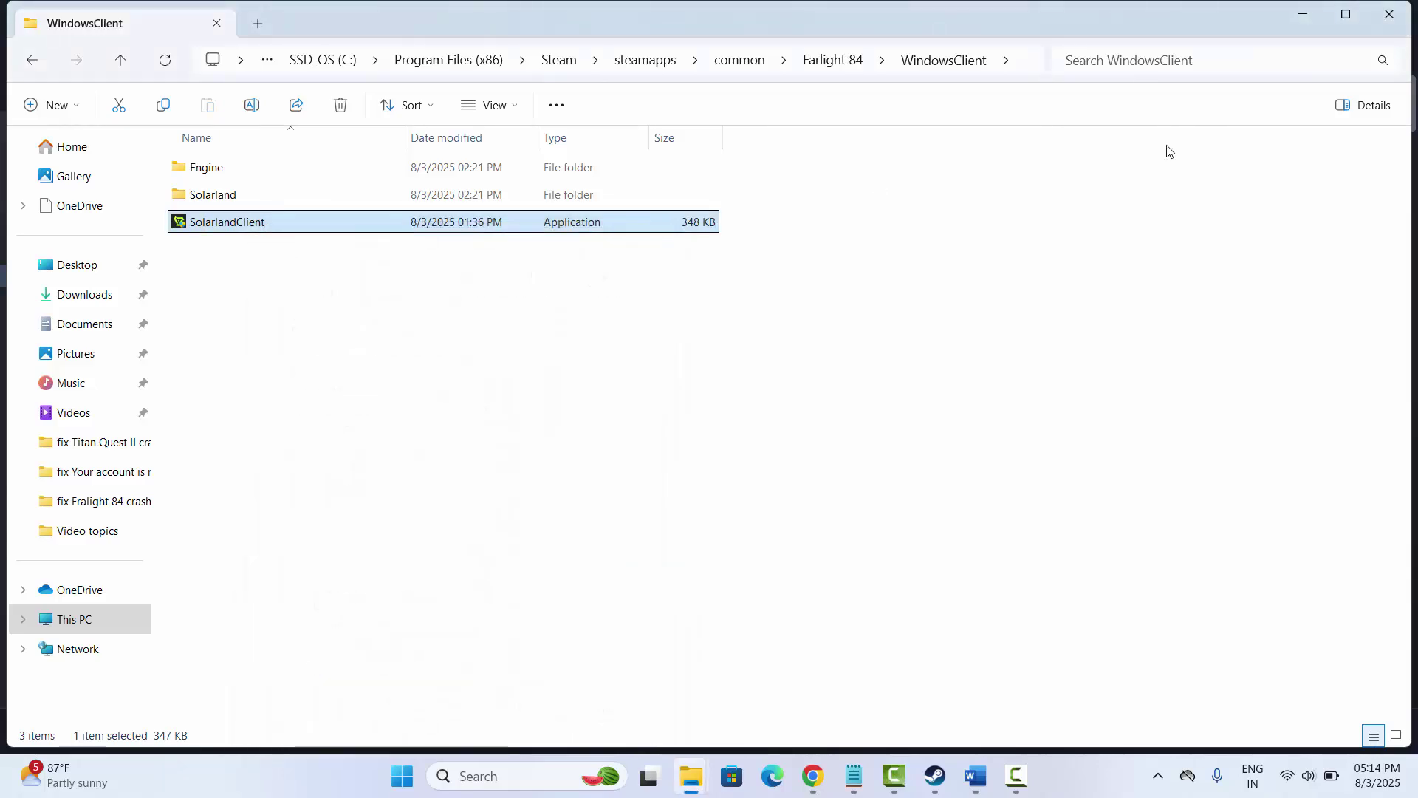
# Close Farlight 84's Steam properties window and go back to the Word fix guide.
pyautogui.hotkey('alt', 'Tab')
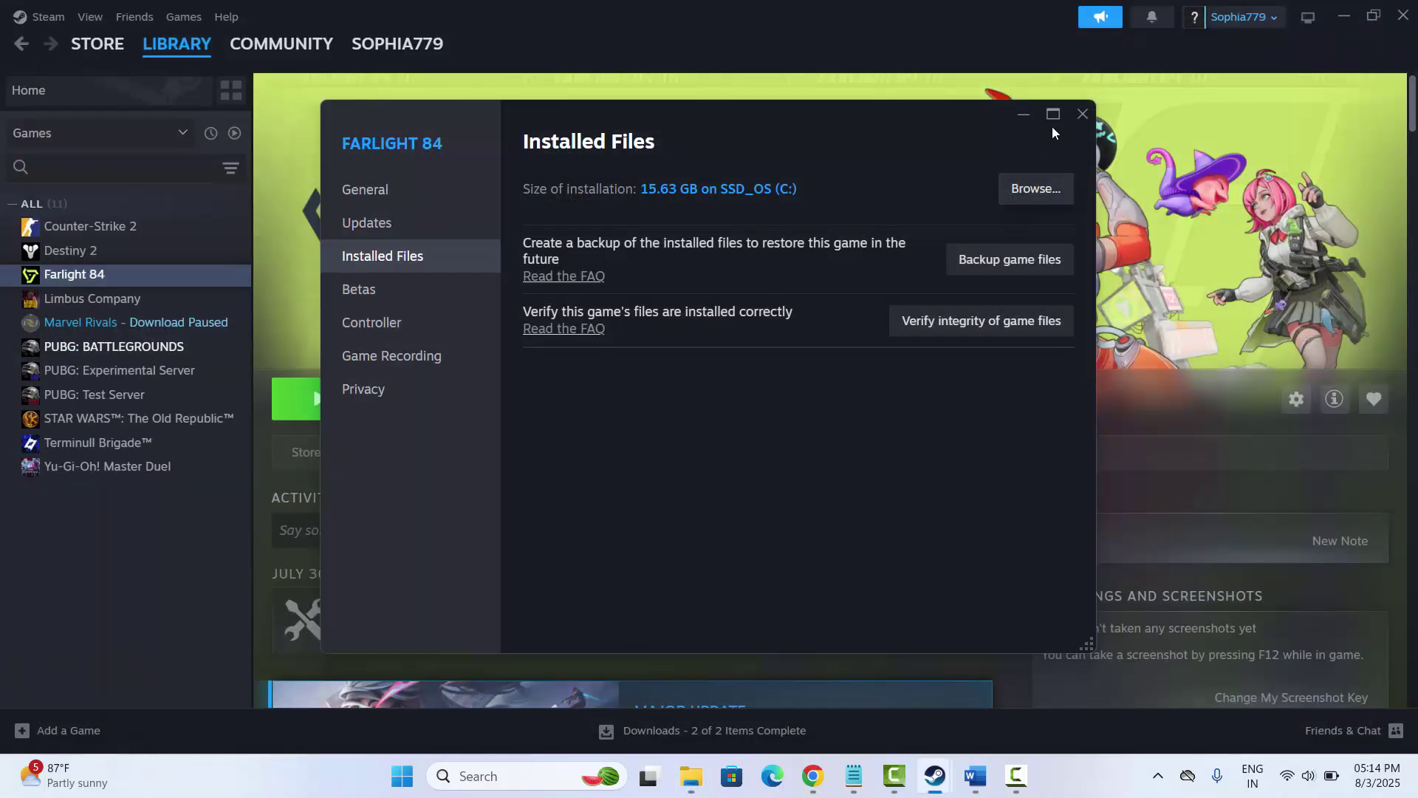
pyautogui.click(1081, 115)
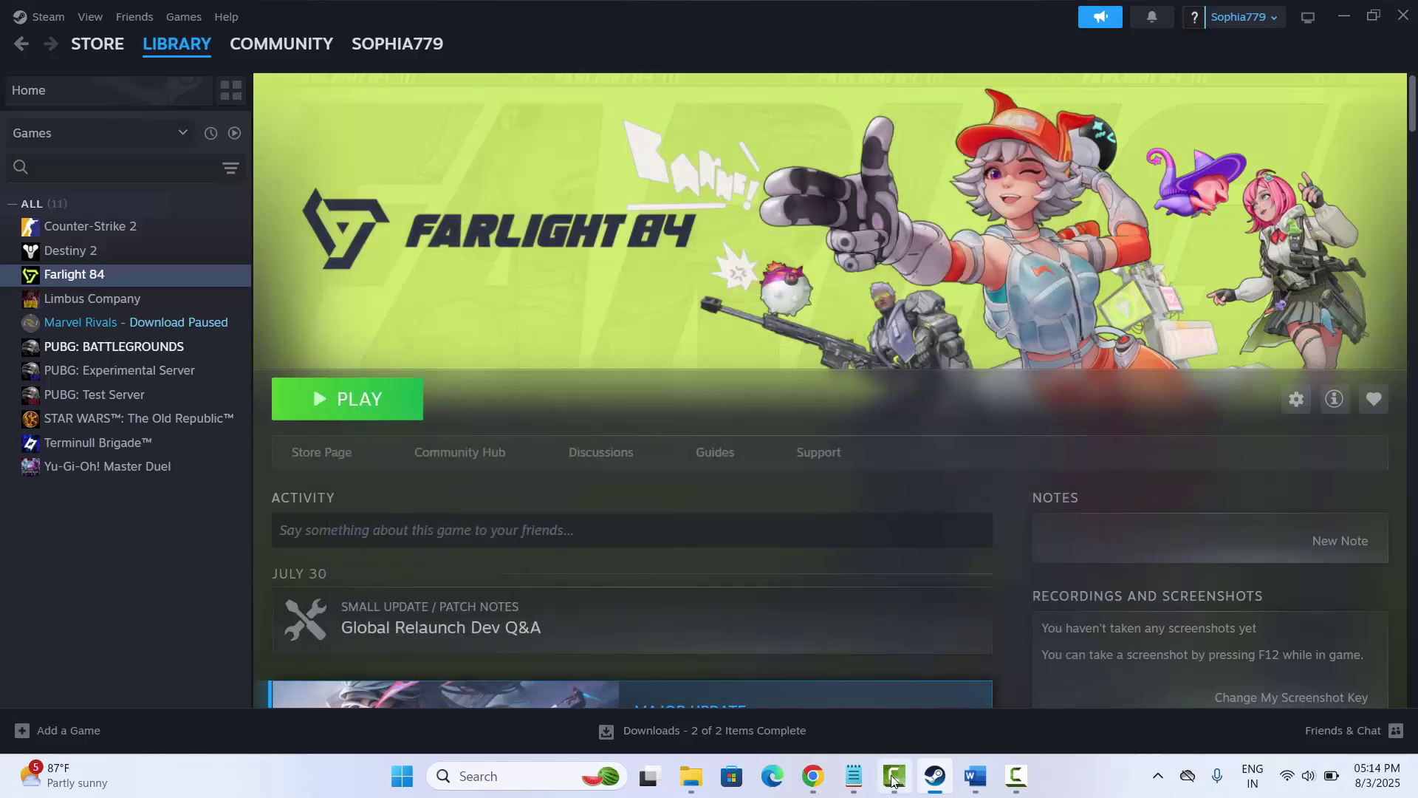
pyautogui.click(975, 776)
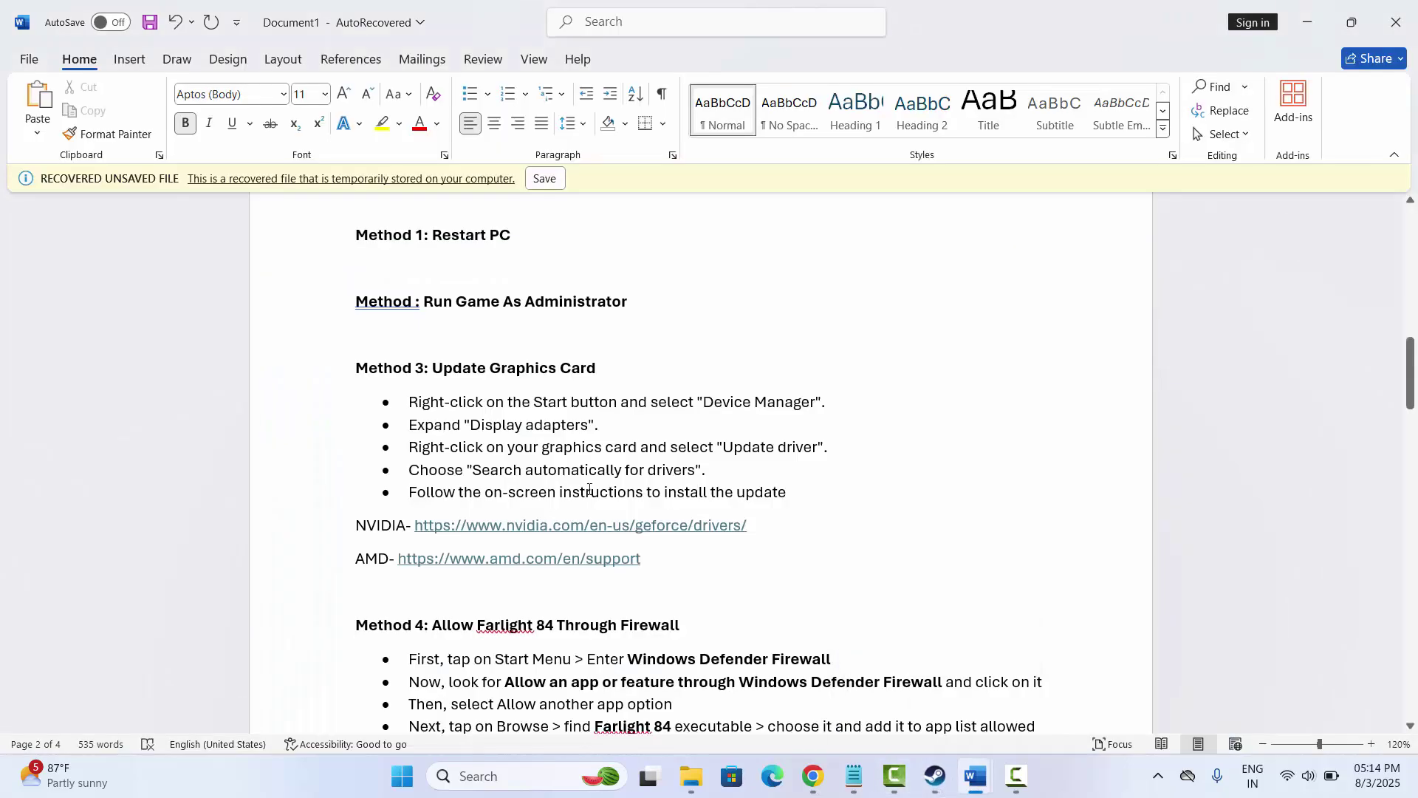
# Bring up Intel(R) UHD Graphics' Update driver wizard under Display adapters, then cancel and close Device Manager.
pyautogui.click(480, 774)
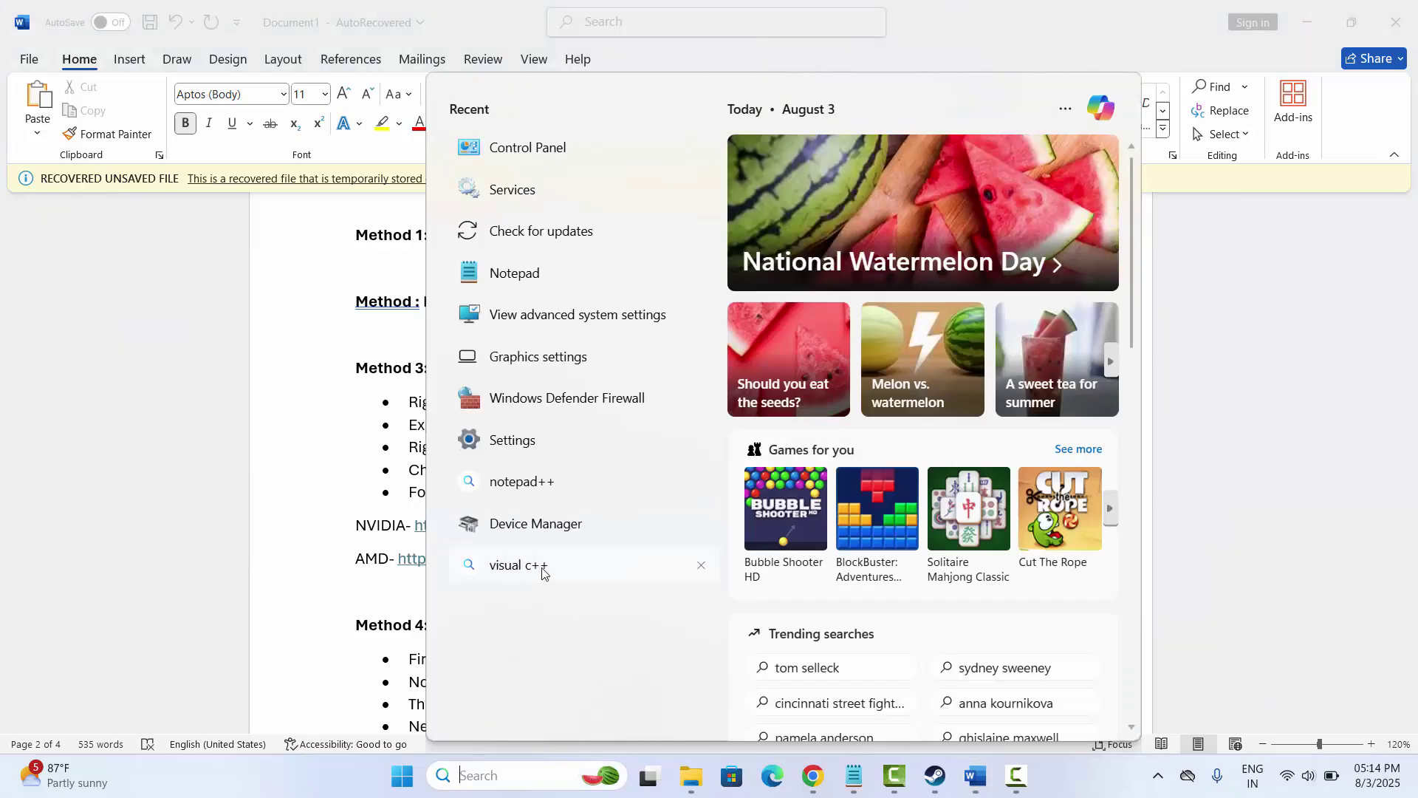
pyautogui.click(544, 529)
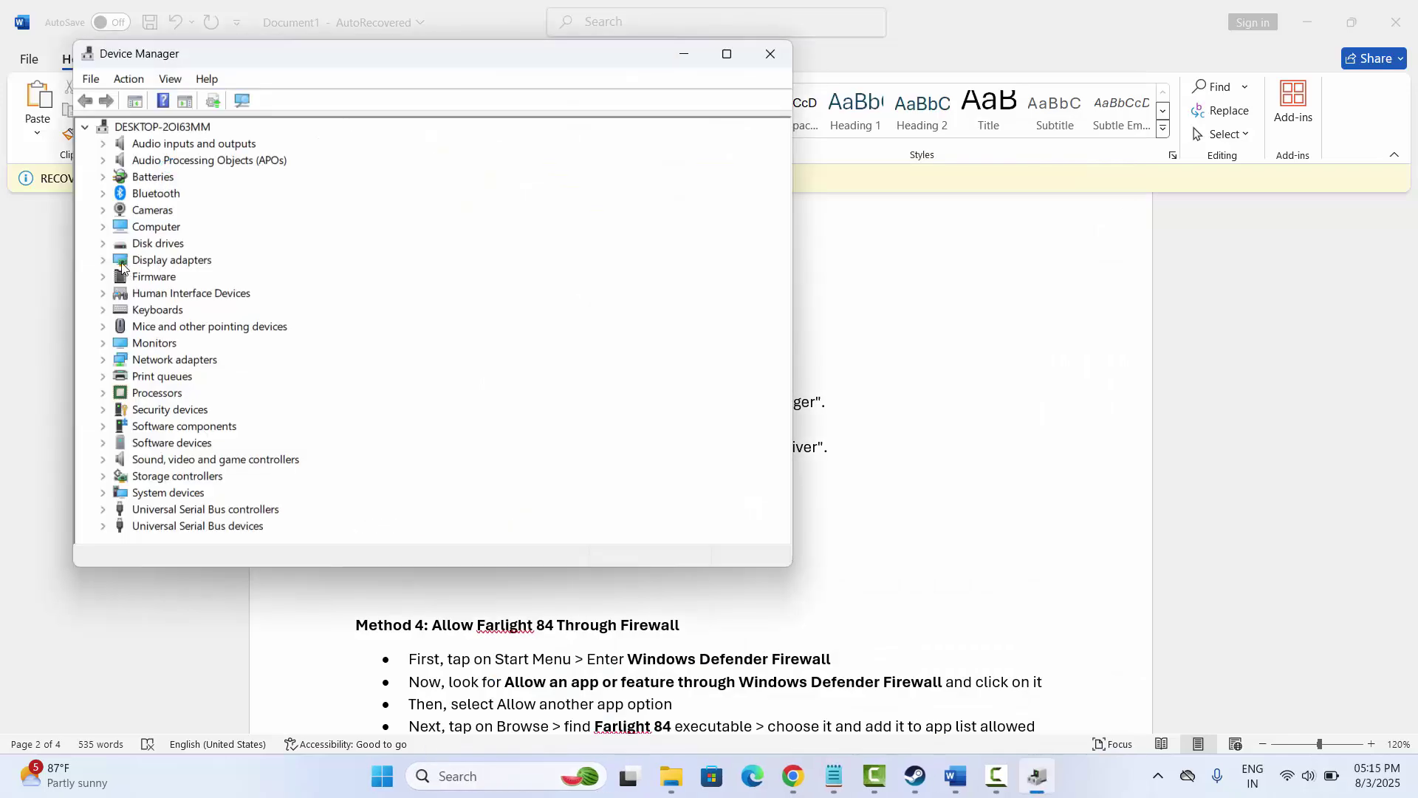
pyautogui.click(124, 265)
pyautogui.doubleClick(111, 263)
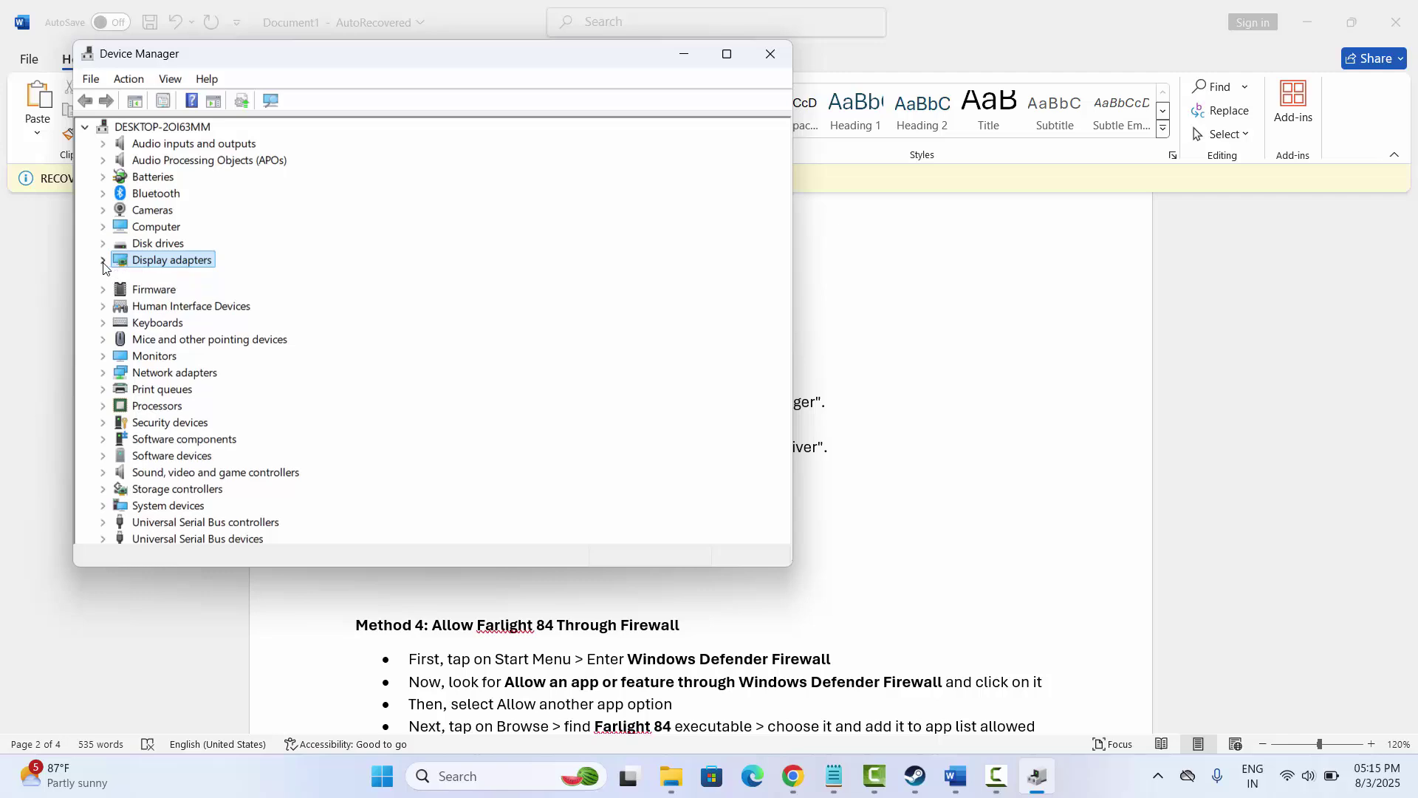
pyautogui.rightClick(190, 282)
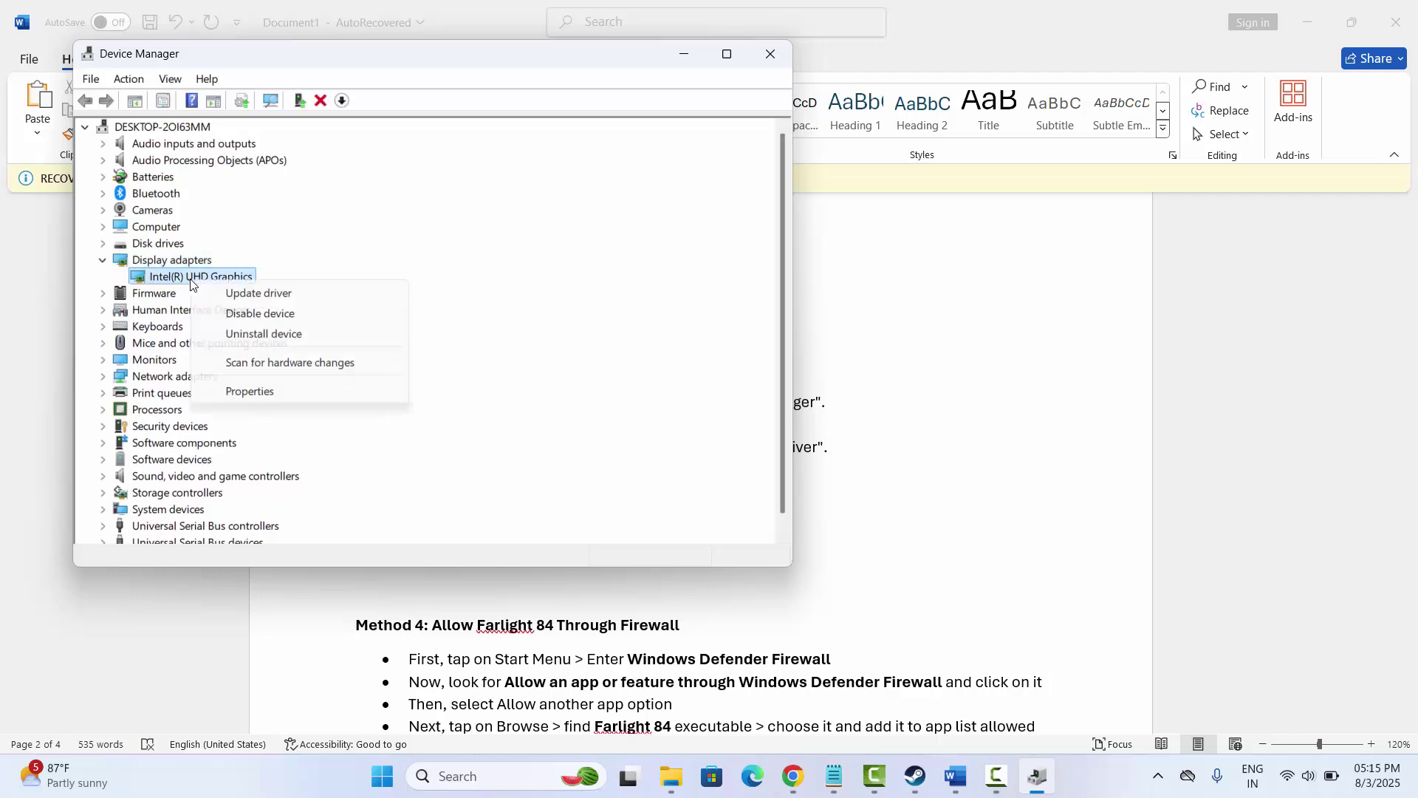
pyautogui.click(260, 294)
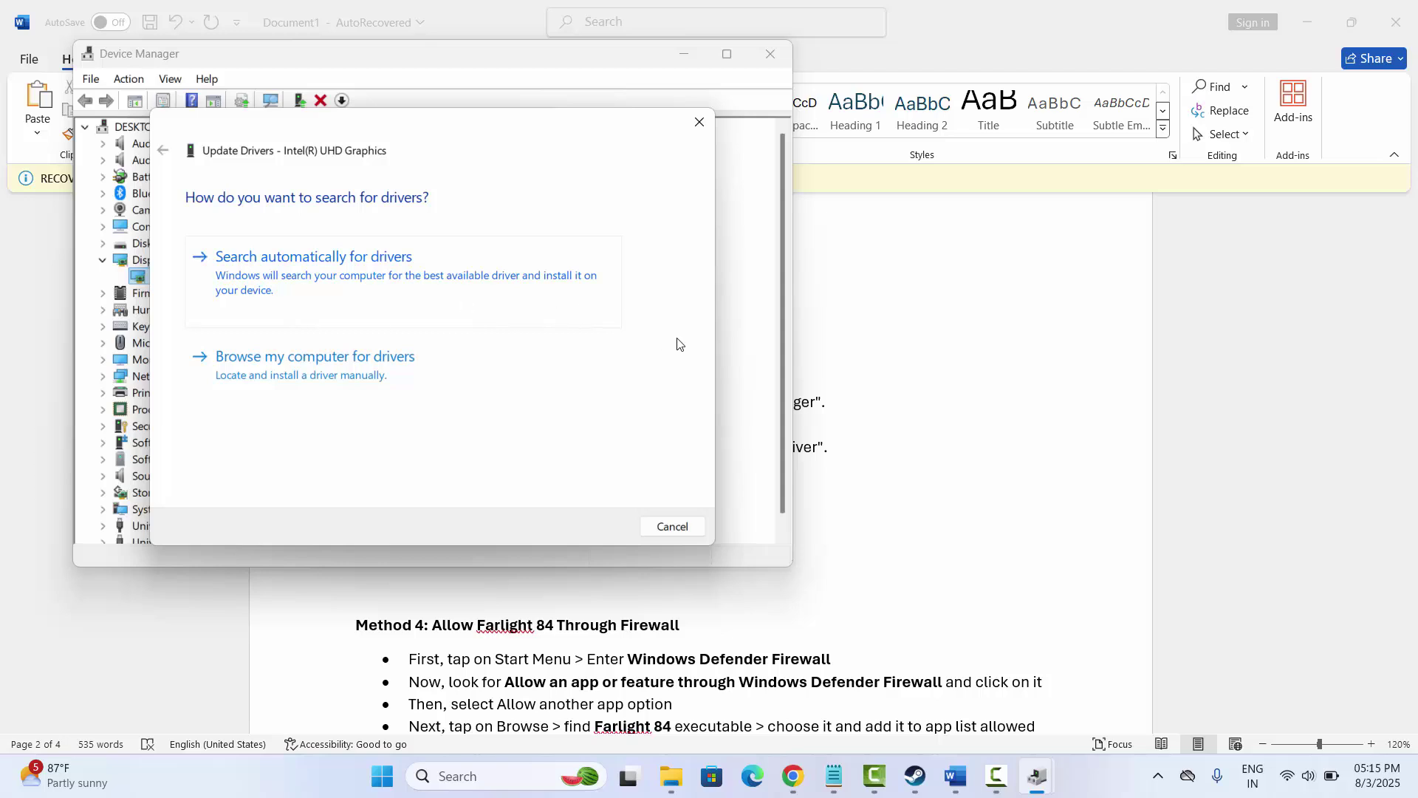
pyautogui.click(699, 122)
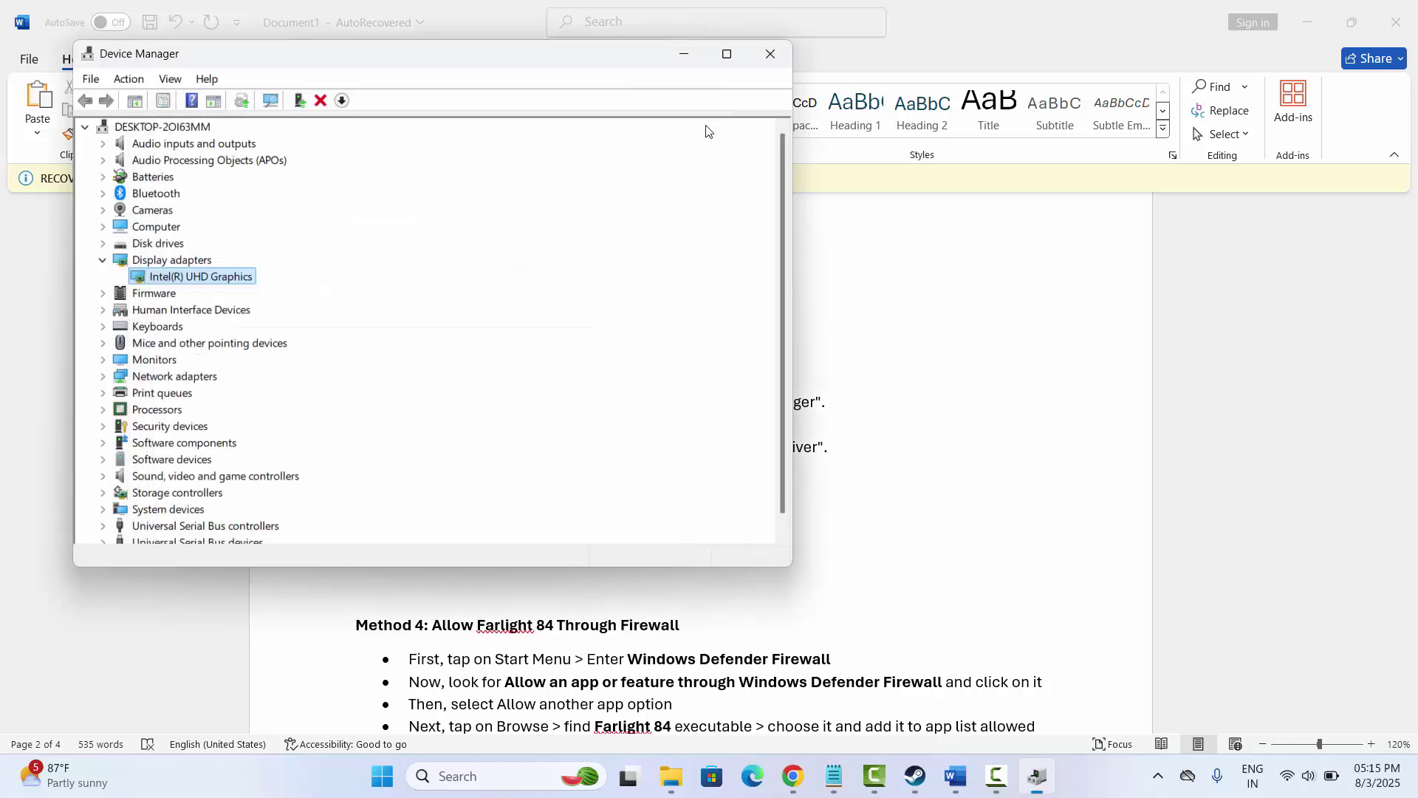
pyautogui.click(770, 55)
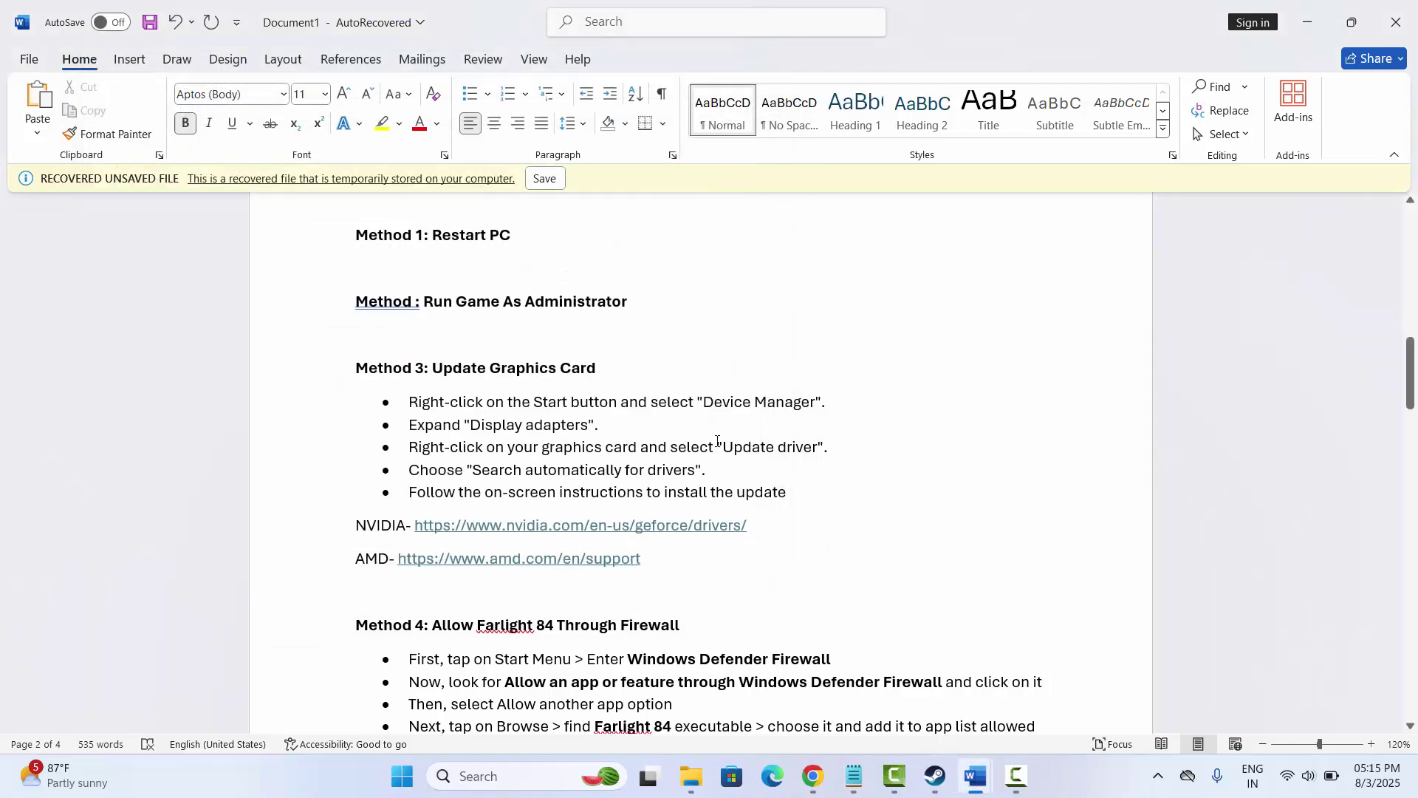
# Scroll the Word guide to Method 4's firewall steps and bring up Windows search.
pyautogui.scroll(-1, 716, 441)
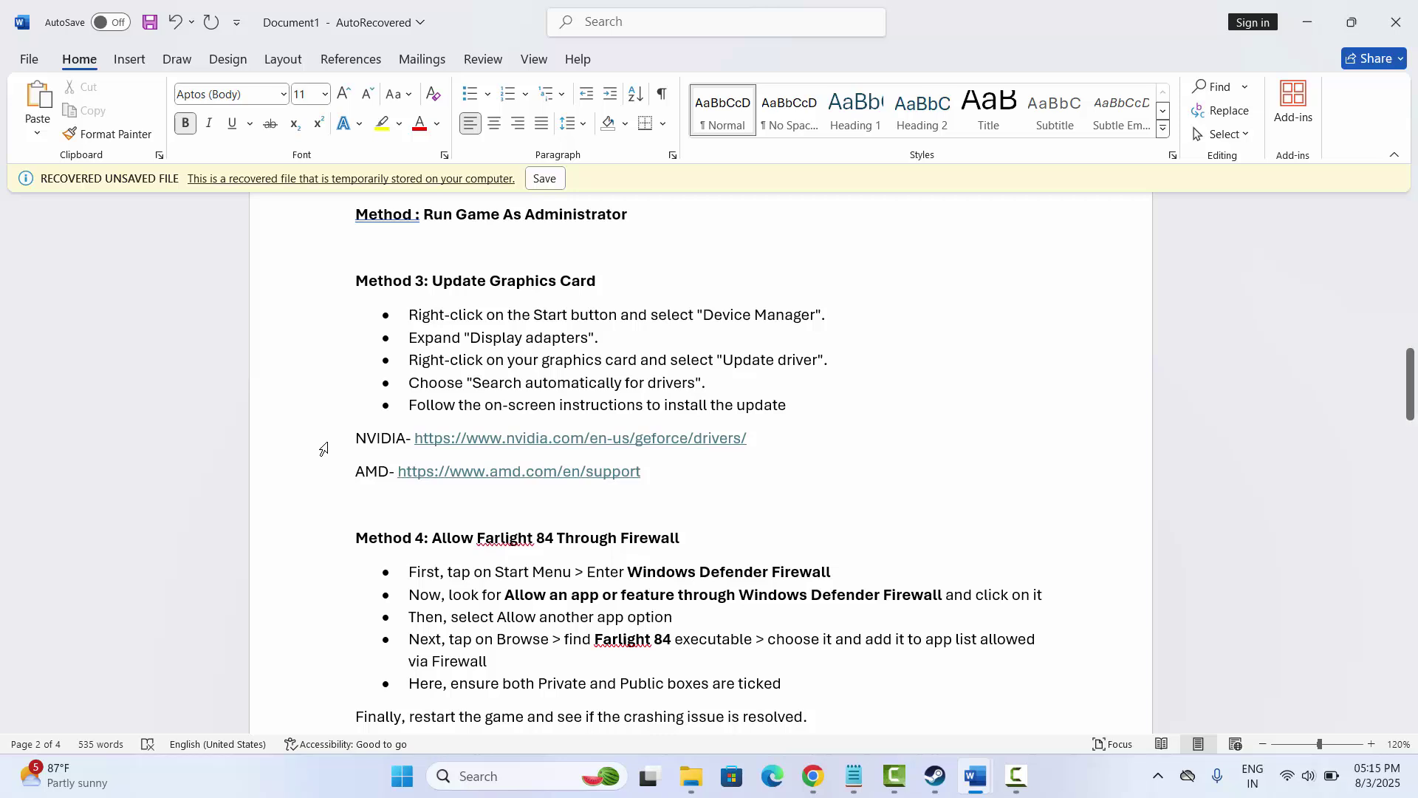
pyautogui.scroll(-2, 323, 448)
pyautogui.scroll(-1, 362, 476)
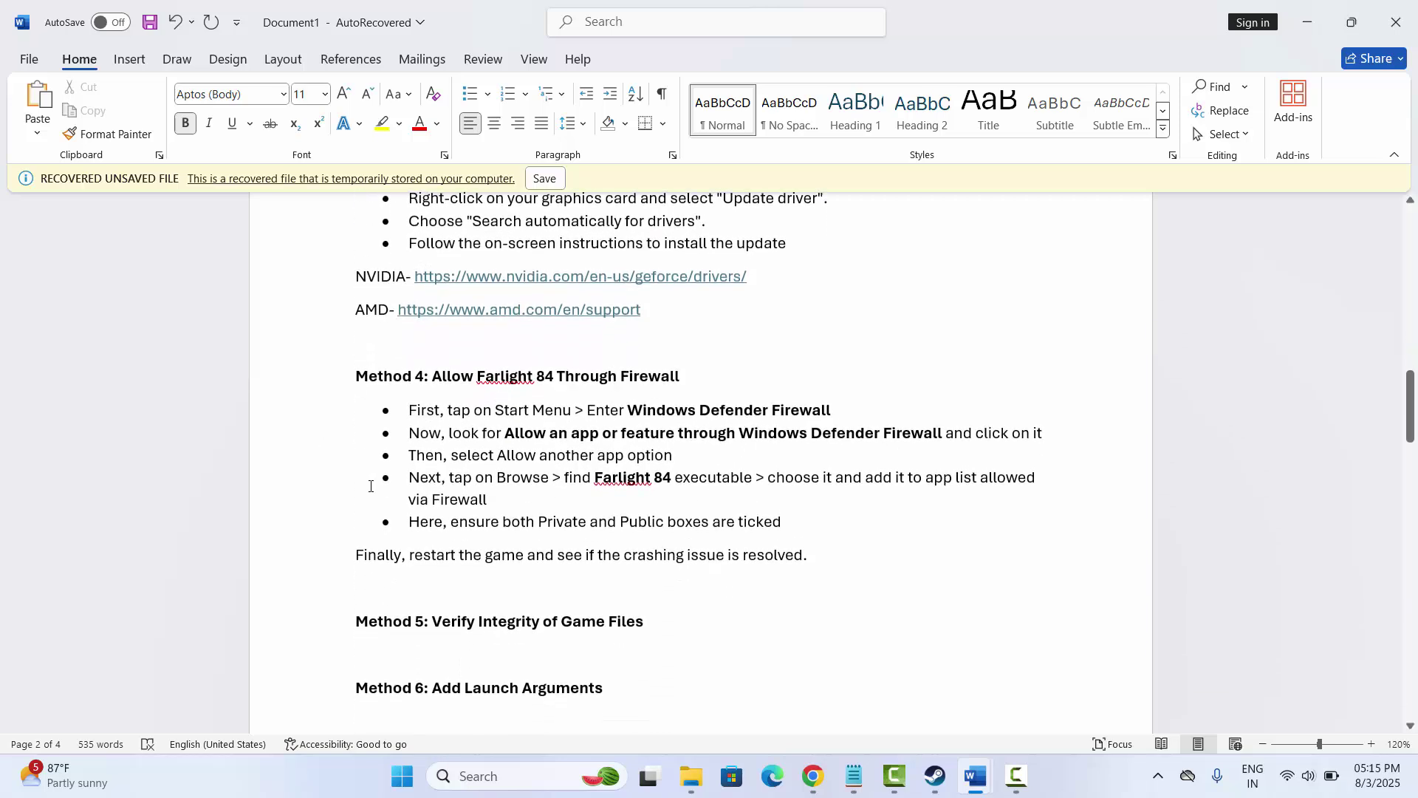
pyautogui.click(464, 775)
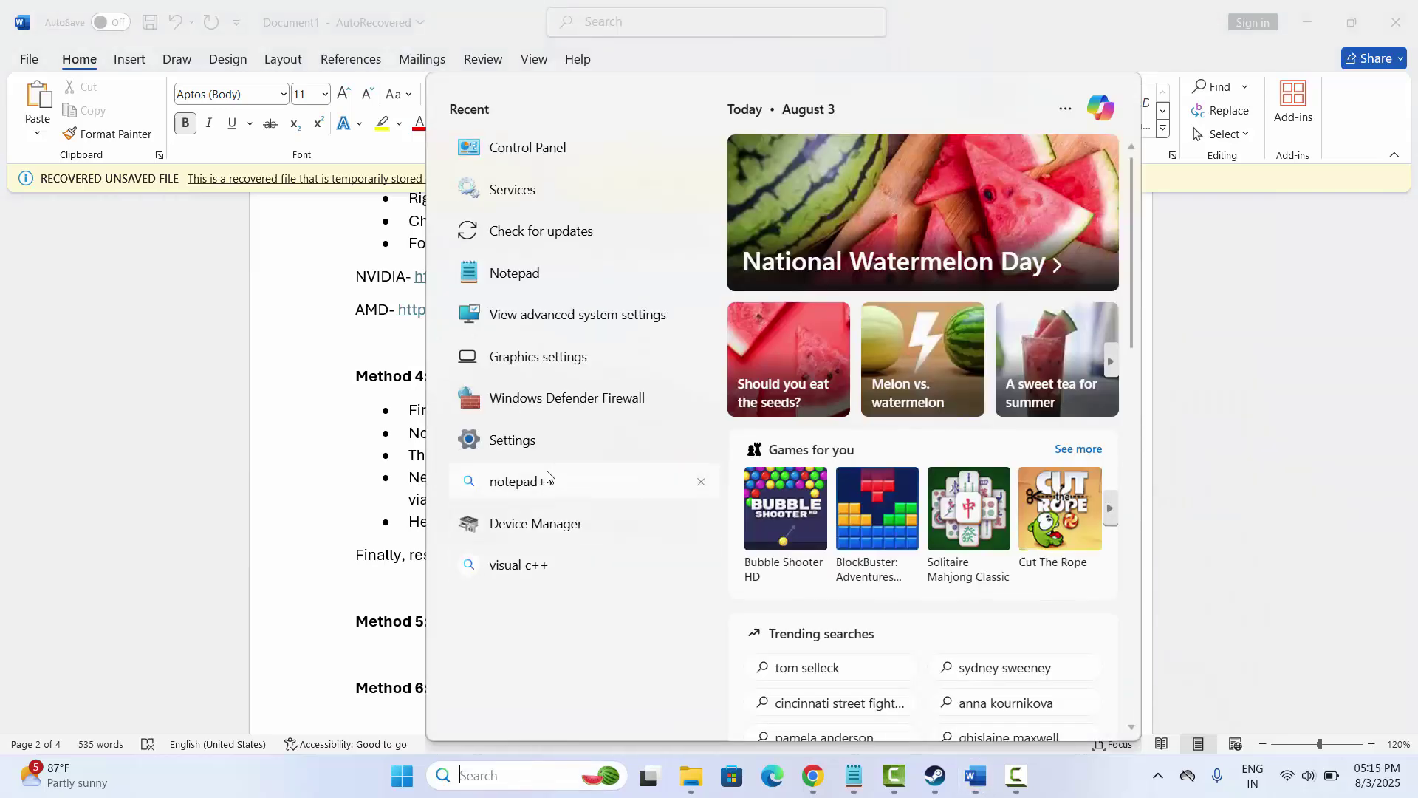
# Unlock Windows Defender Firewall's allowed apps list for editing and scroll to Farlight 84.
pyautogui.click(555, 397)
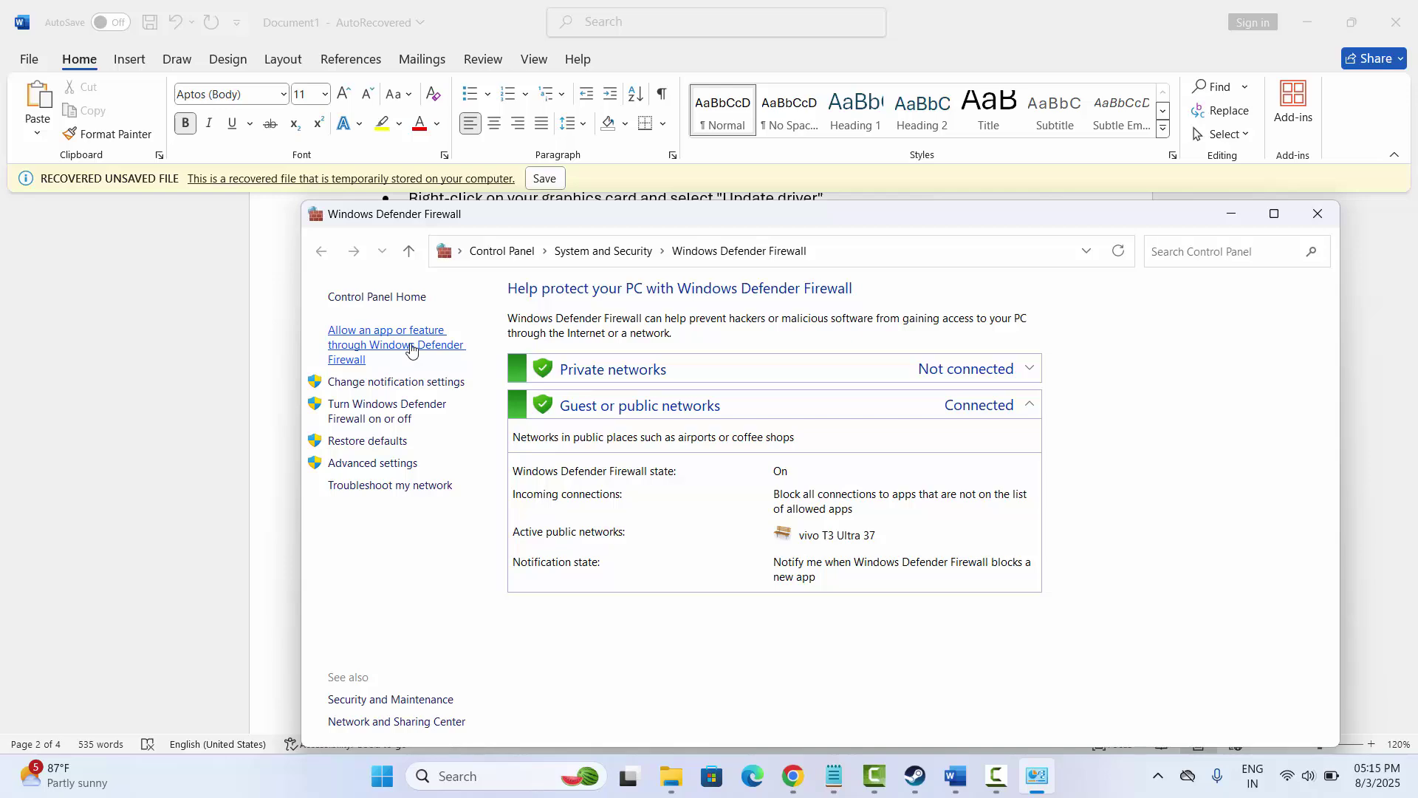
pyautogui.click(411, 347)
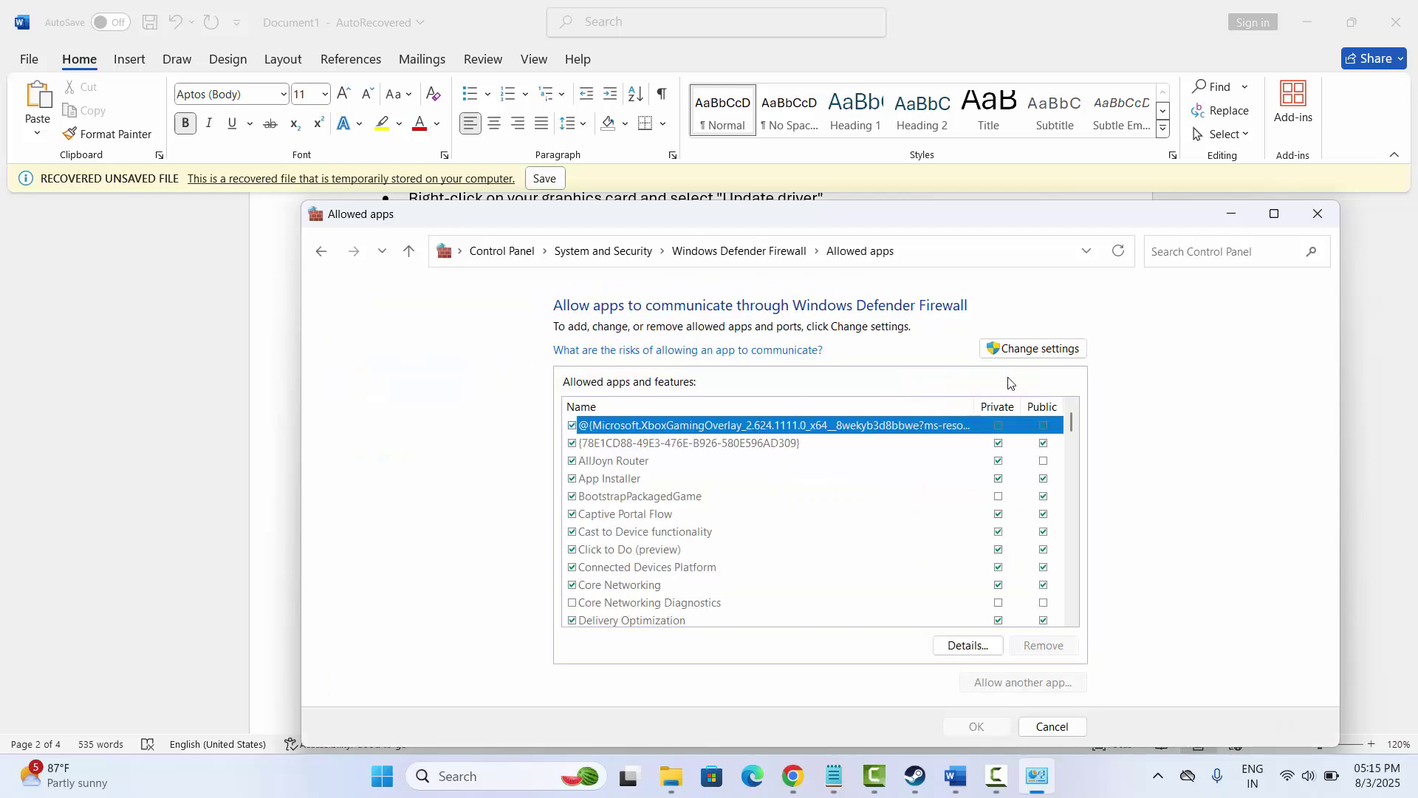
pyautogui.click(1022, 348)
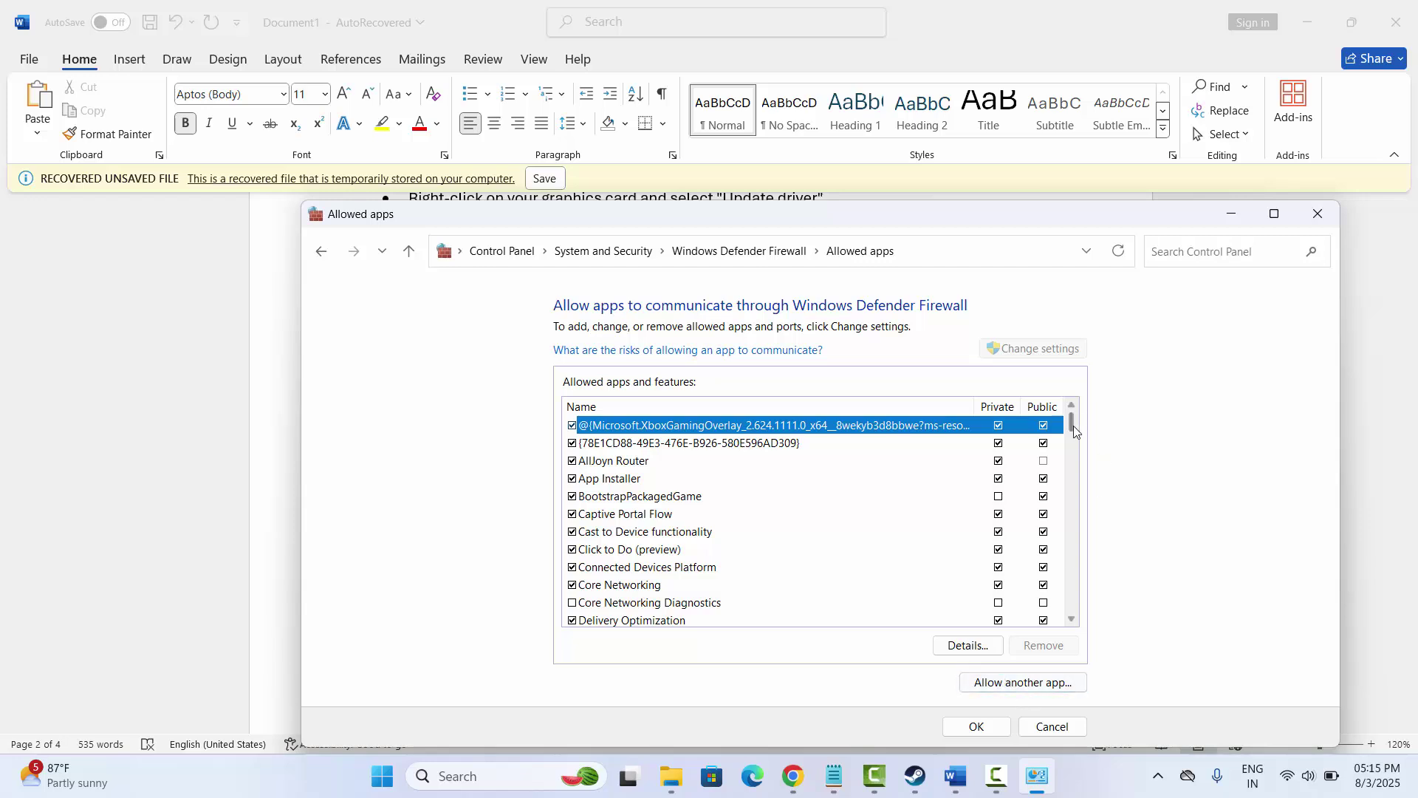
pyautogui.moveTo(1074, 425); pyautogui.dragTo(1071, 454)
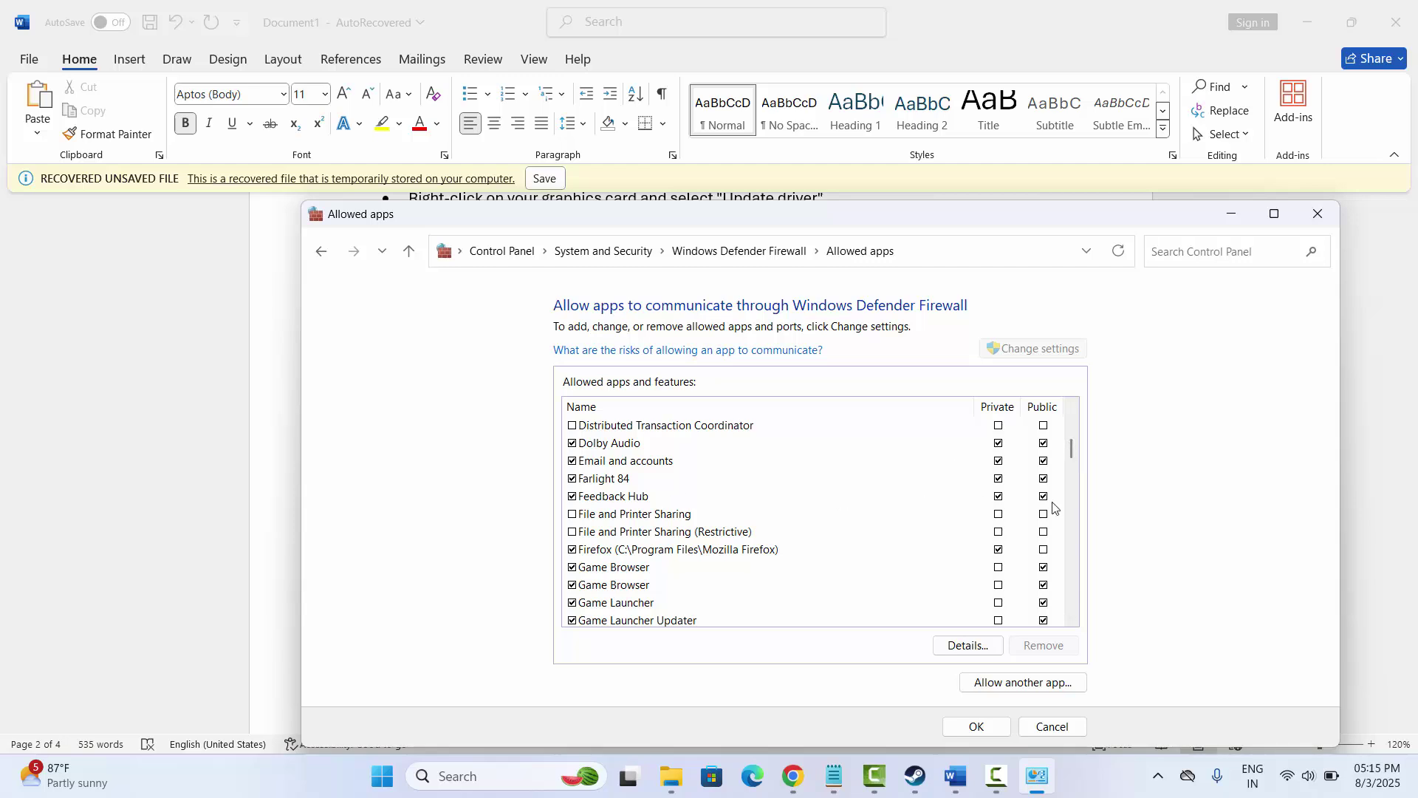
pyautogui.moveTo(1074, 448); pyautogui.dragTo(1074, 449)
# Ensure Farlight 84 is allowed on Private and Public networks, then close the allowed apps window.
pyautogui.click(635, 461)
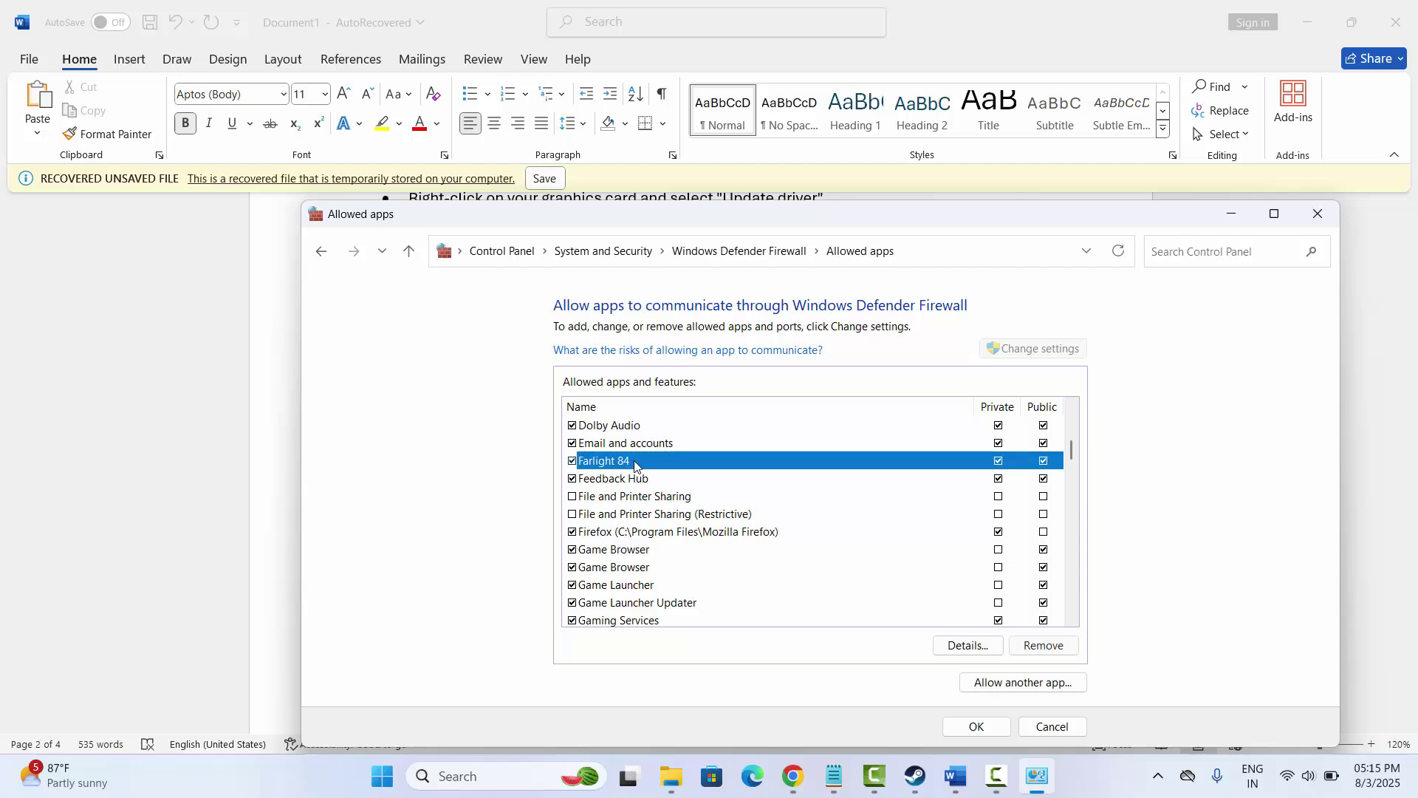
pyautogui.click(1023, 682)
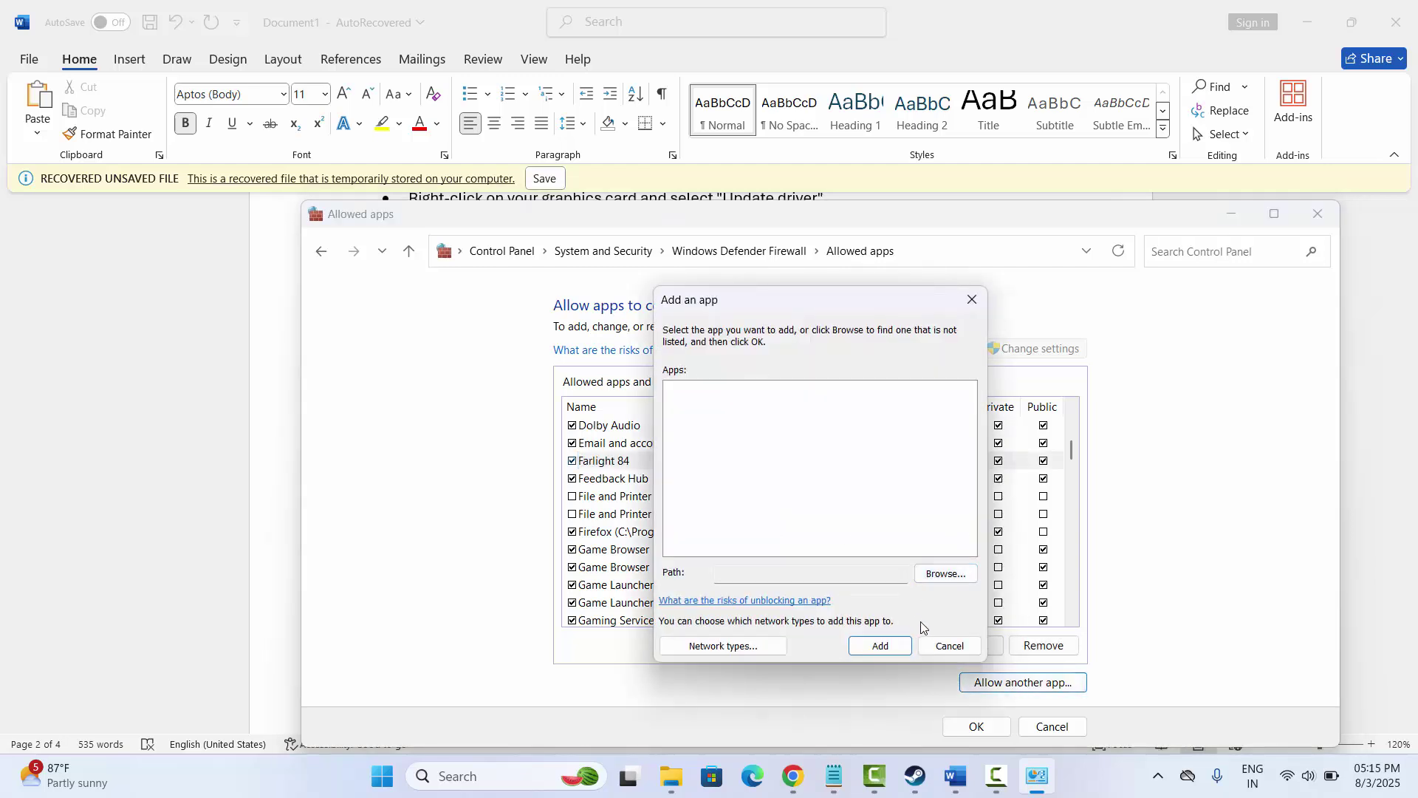
pyautogui.click(946, 647)
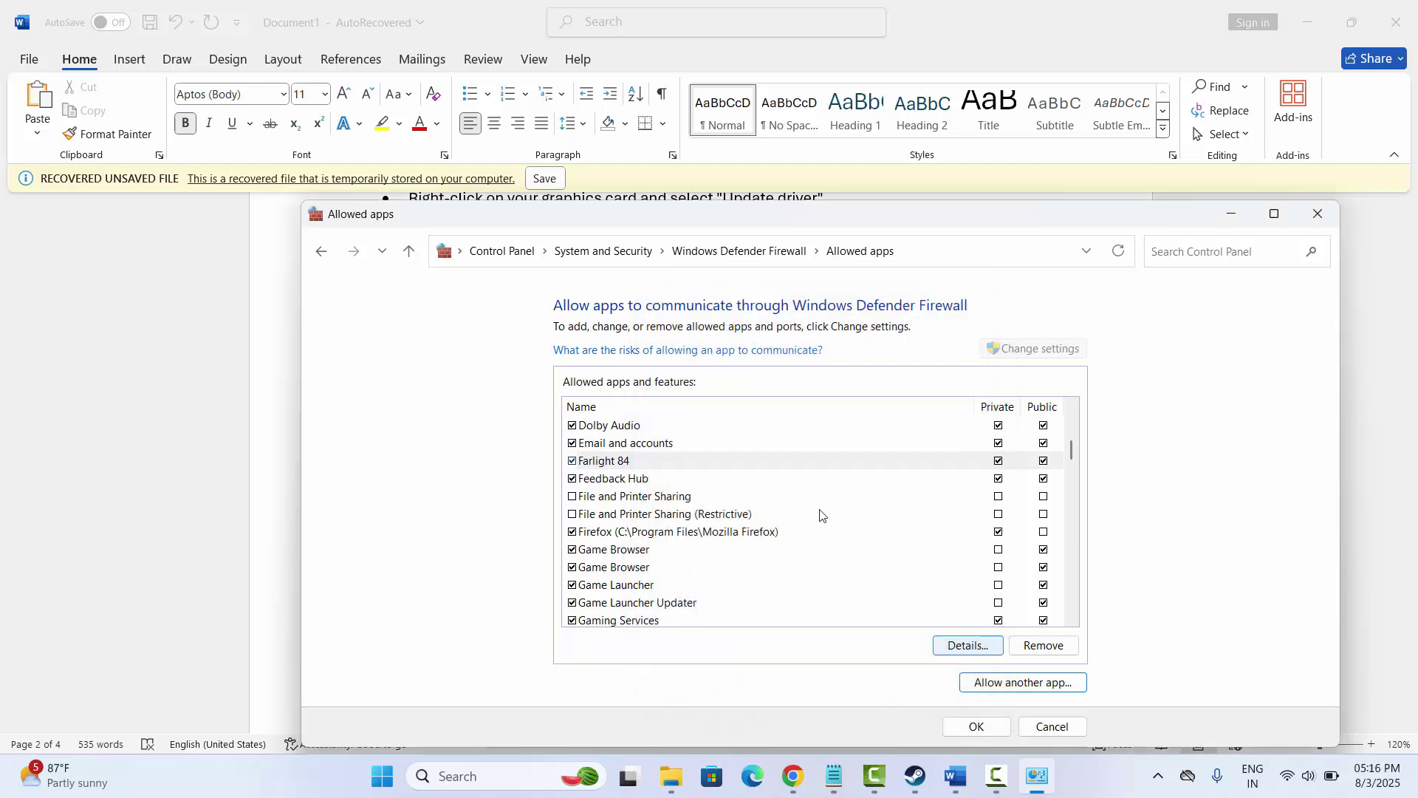
pyautogui.click(746, 465)
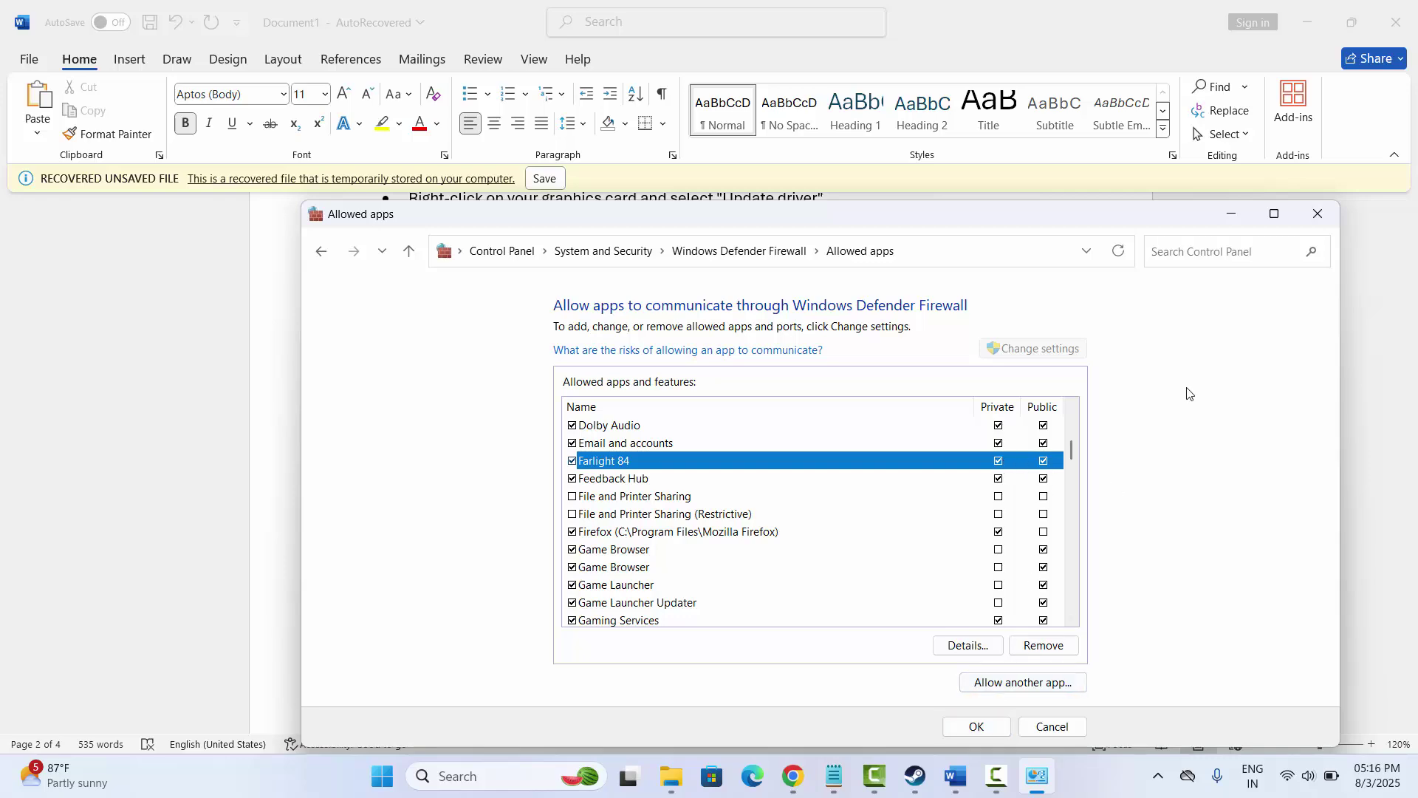
pyautogui.click(1318, 215)
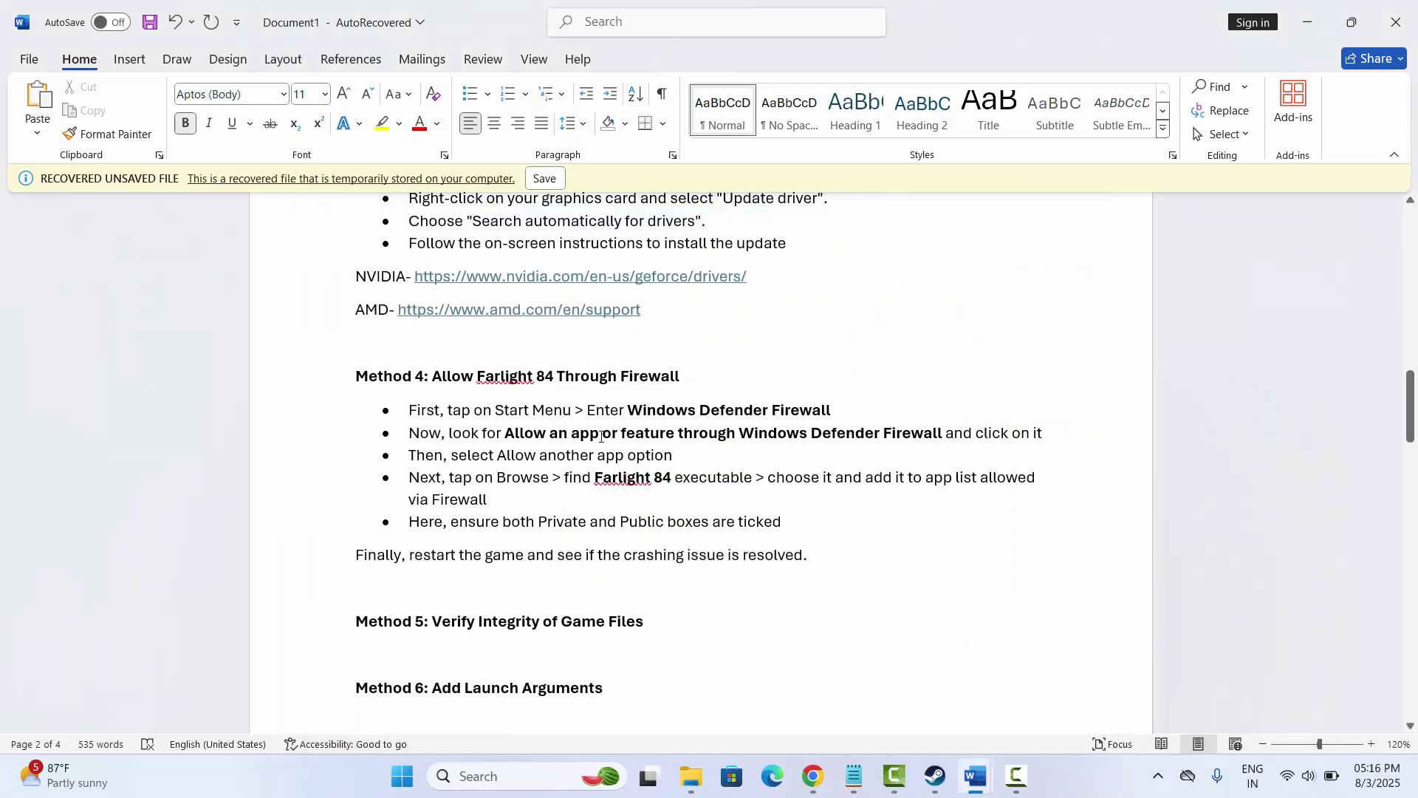
pyautogui.scroll(-5, 600, 435)
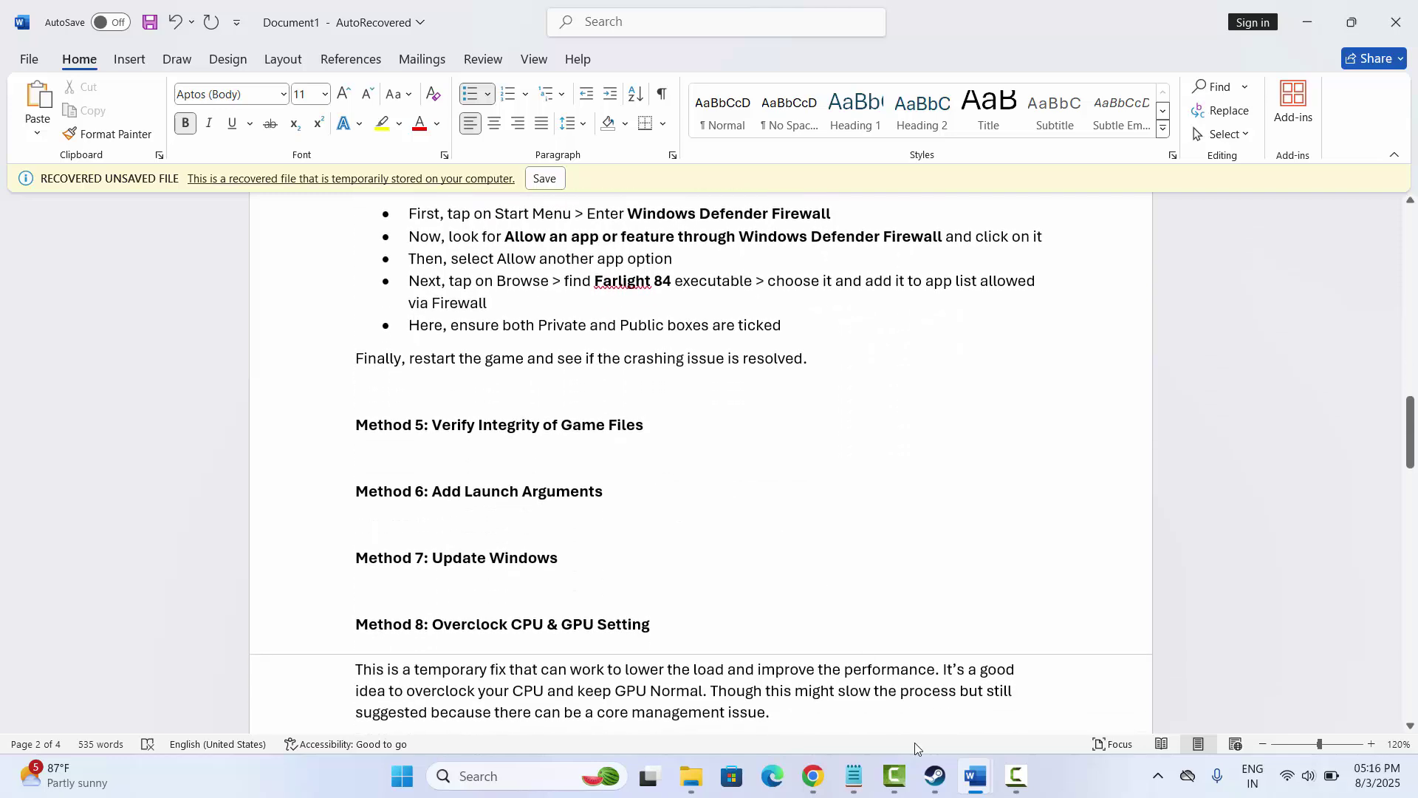
# Show Farlight 84's Installed Files properties with the verify integrity option, then close them and return to Word.
pyautogui.click(935, 775)
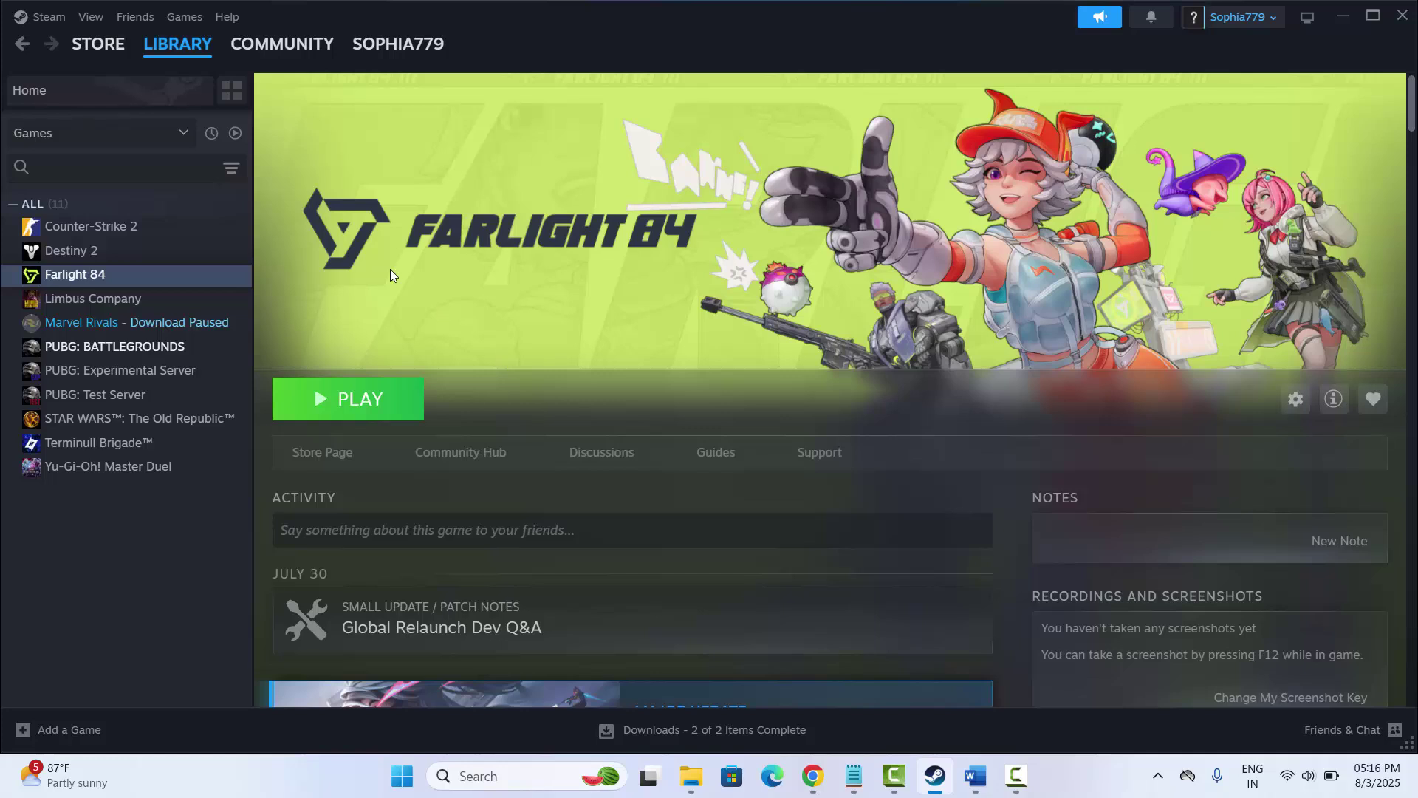
pyautogui.moveTo(169, 54)
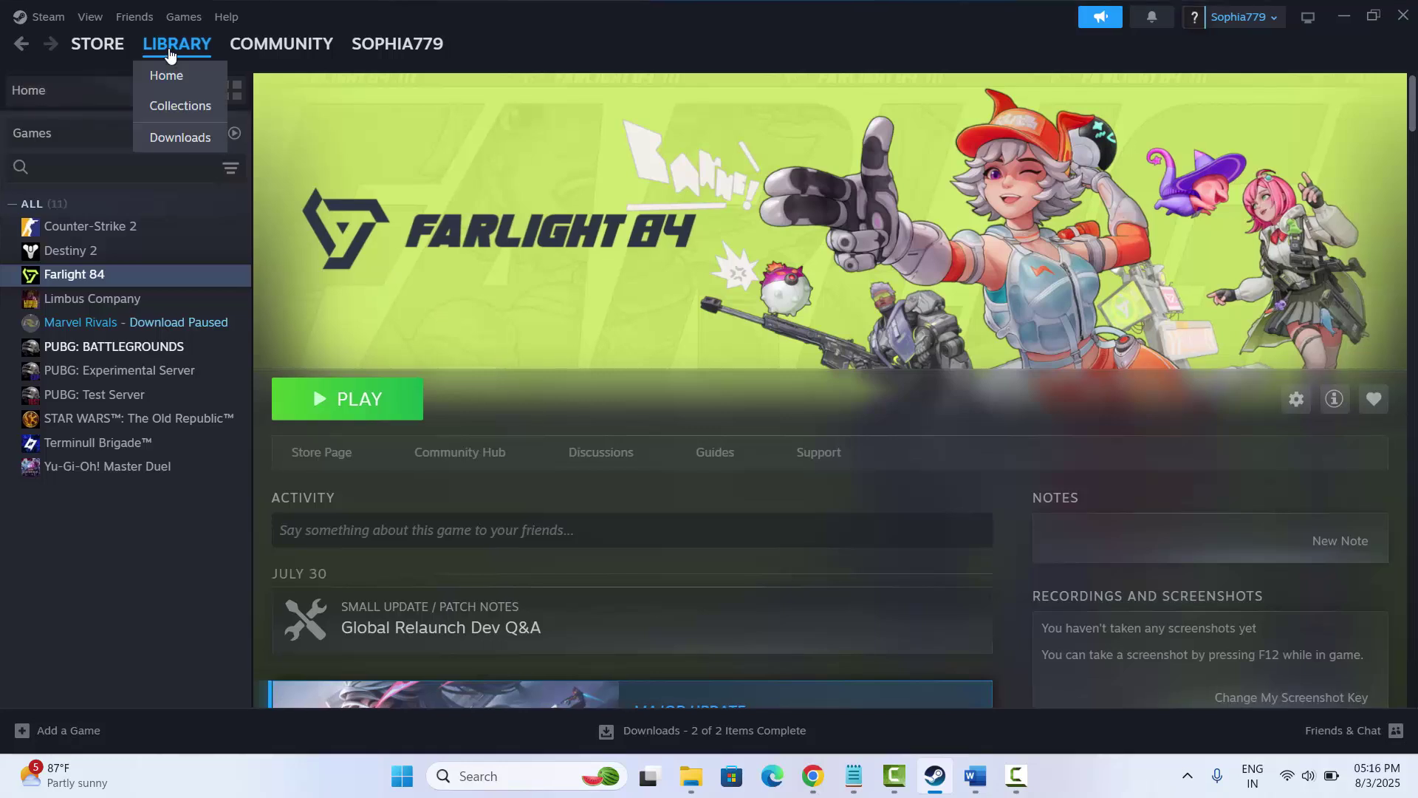
pyautogui.rightClick(87, 286)
pyautogui.click(137, 435)
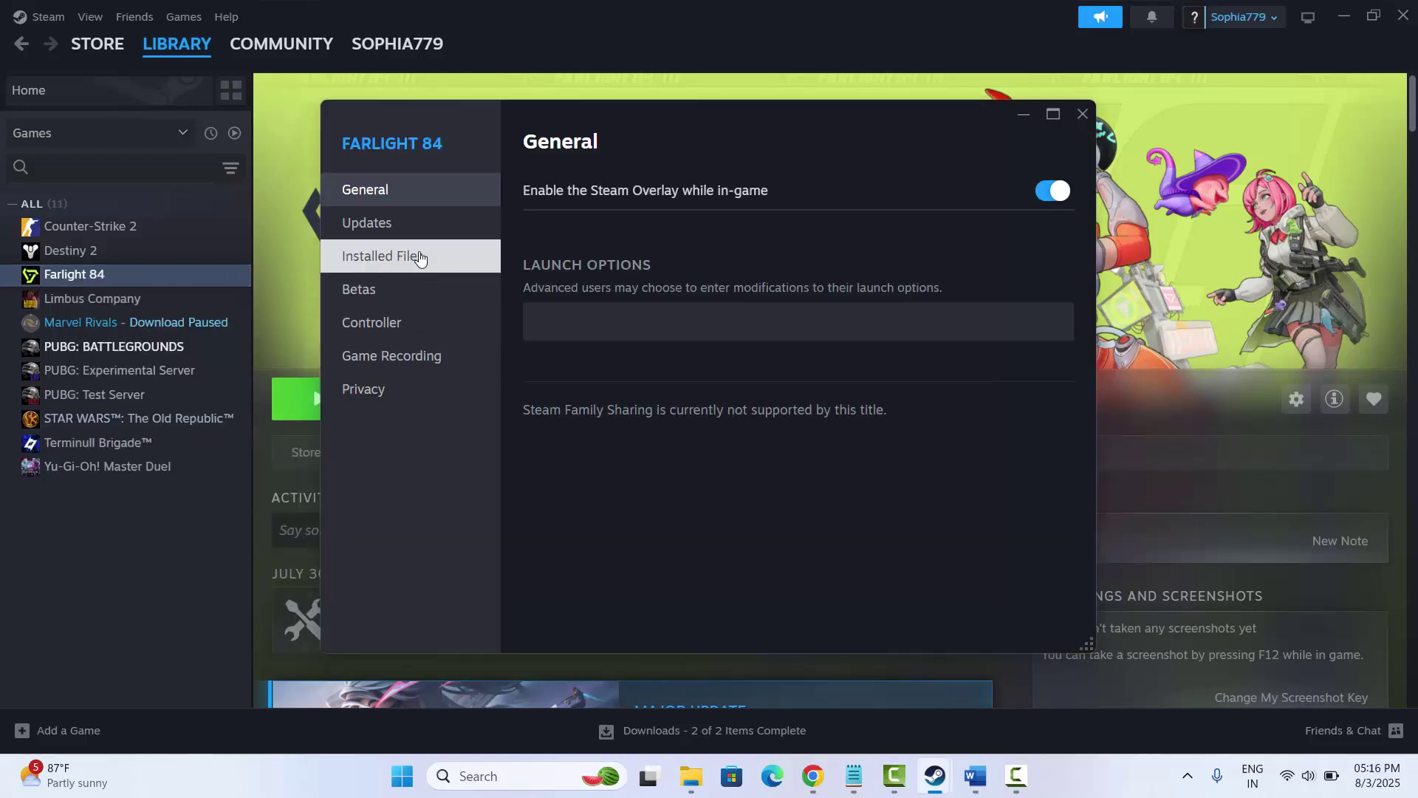
pyautogui.click(447, 257)
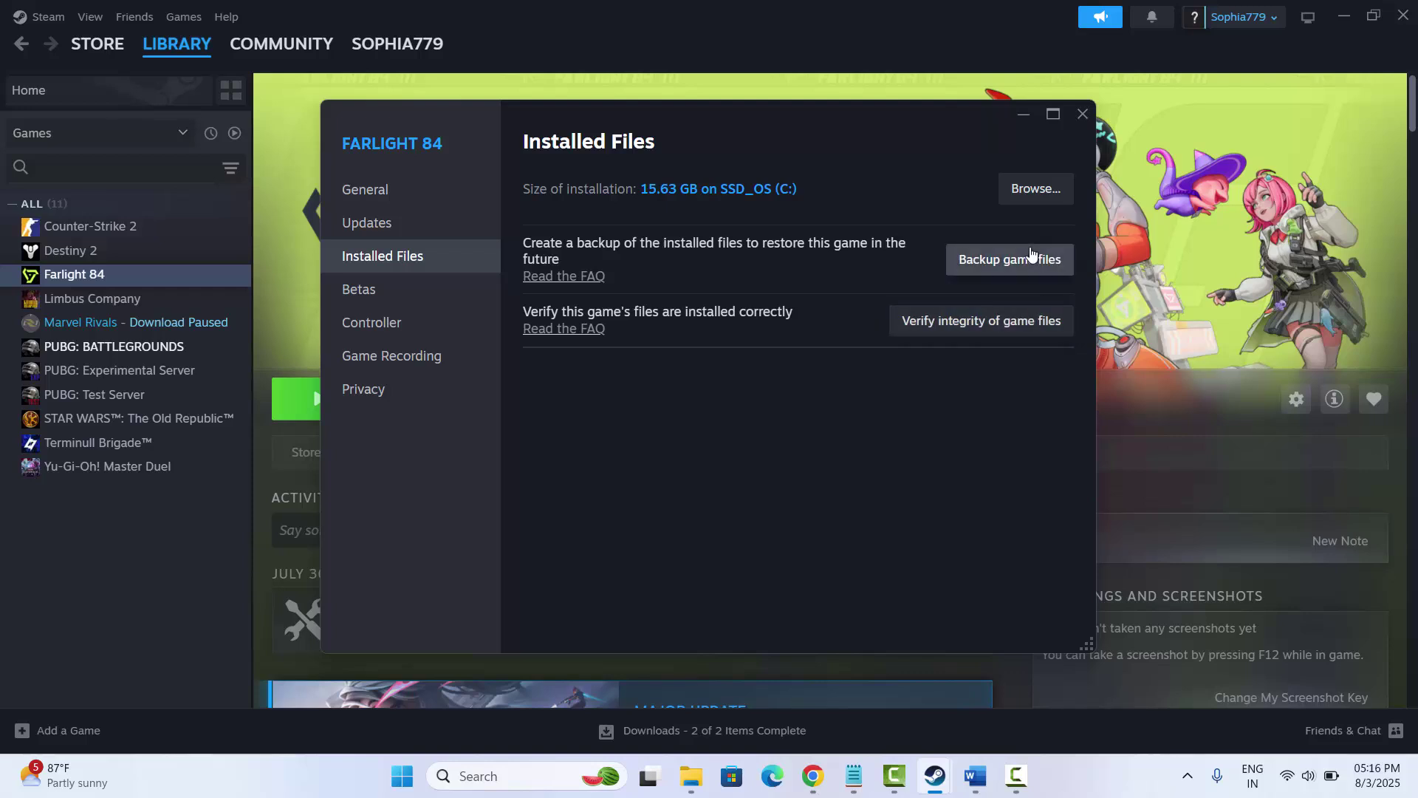
pyautogui.click(1081, 116)
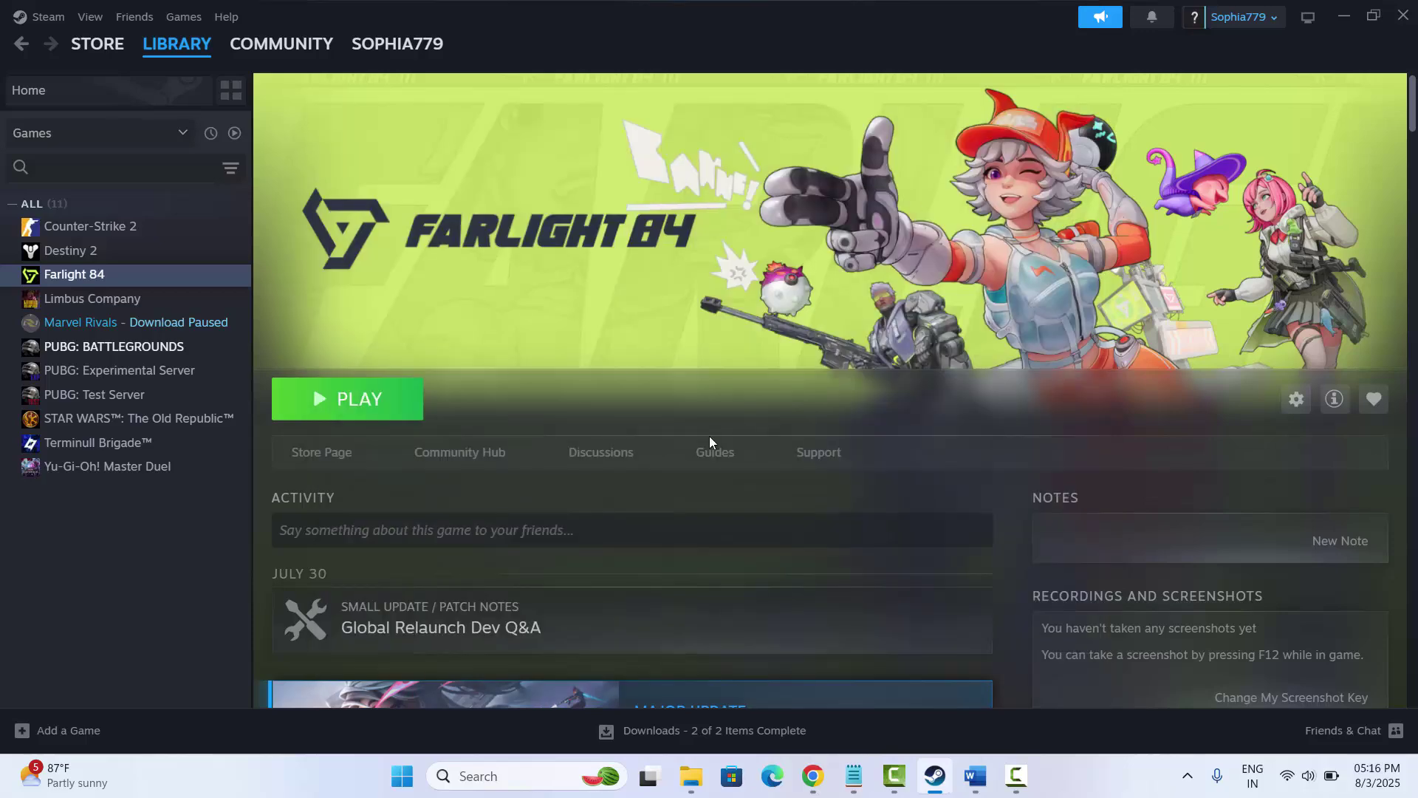
pyautogui.click(935, 775)
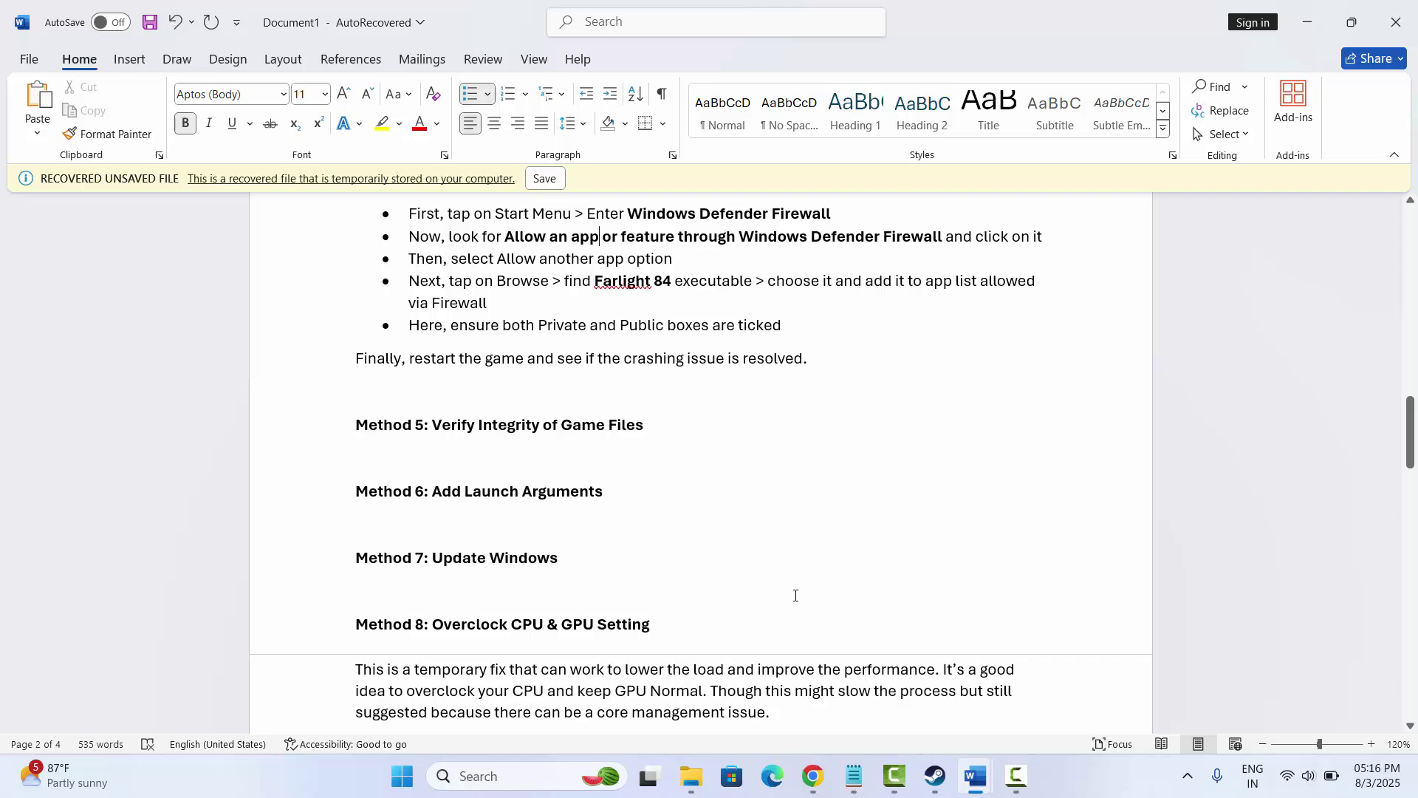
# Set Farlight 84's Steam launch option to -windowed and close its Properties window.
pyautogui.click(935, 775)
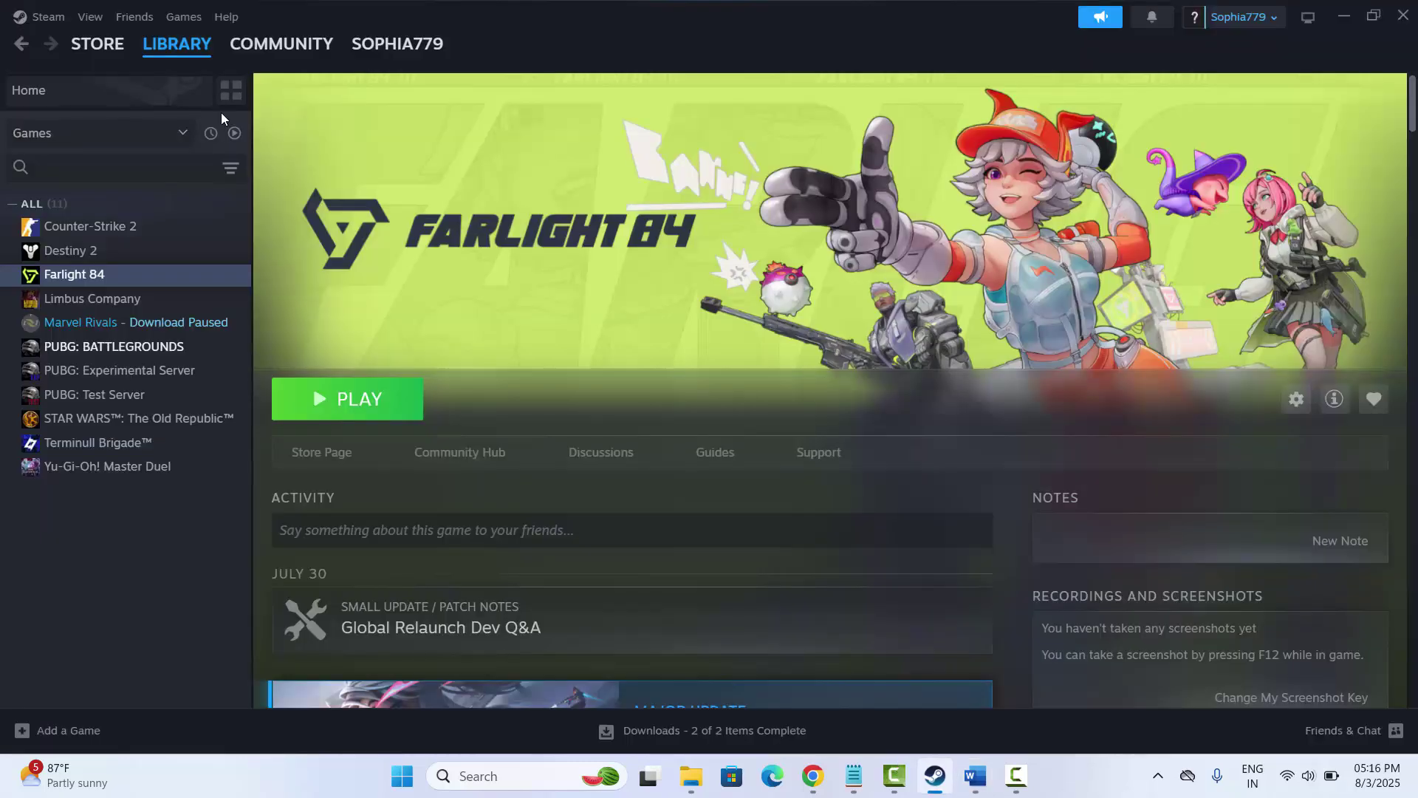
pyautogui.click(86, 286)
pyautogui.rightClick(87, 286)
pyautogui.click(141, 421)
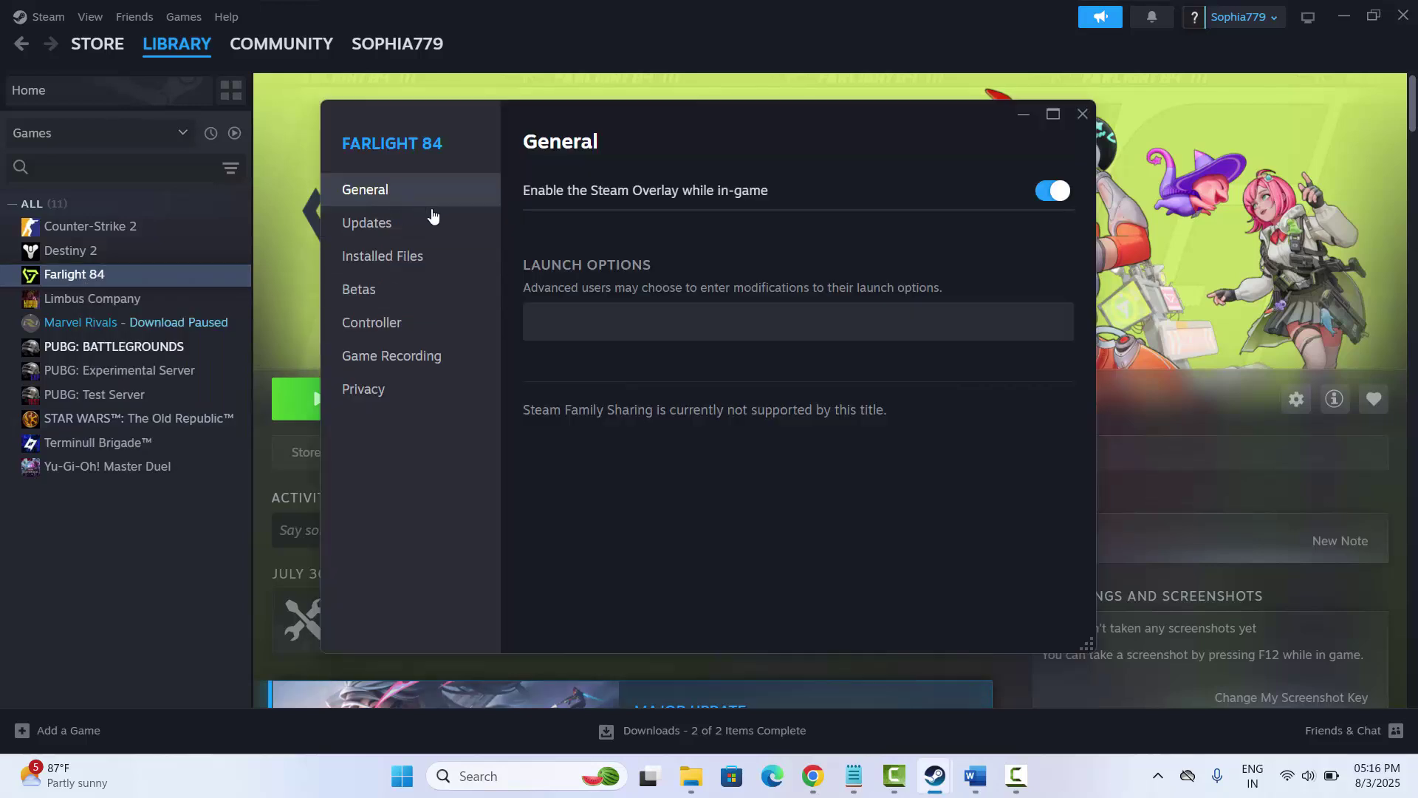
pyautogui.click(544, 335)
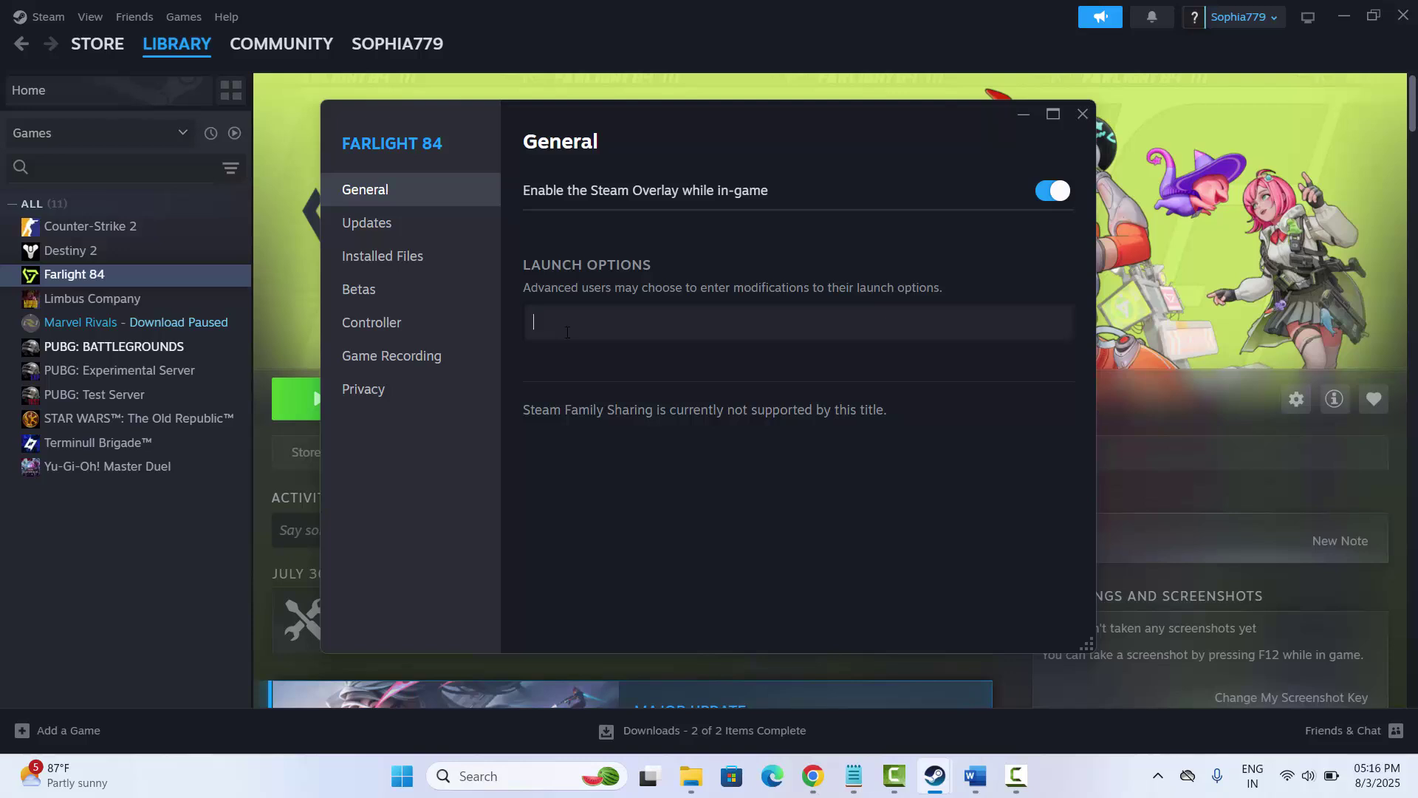
pyautogui.write('-dx11')
pyautogui.press('BackSpace')
pyautogui.press('BackSpace')
pyautogui.write('windowed')
pyautogui.click(1081, 114)
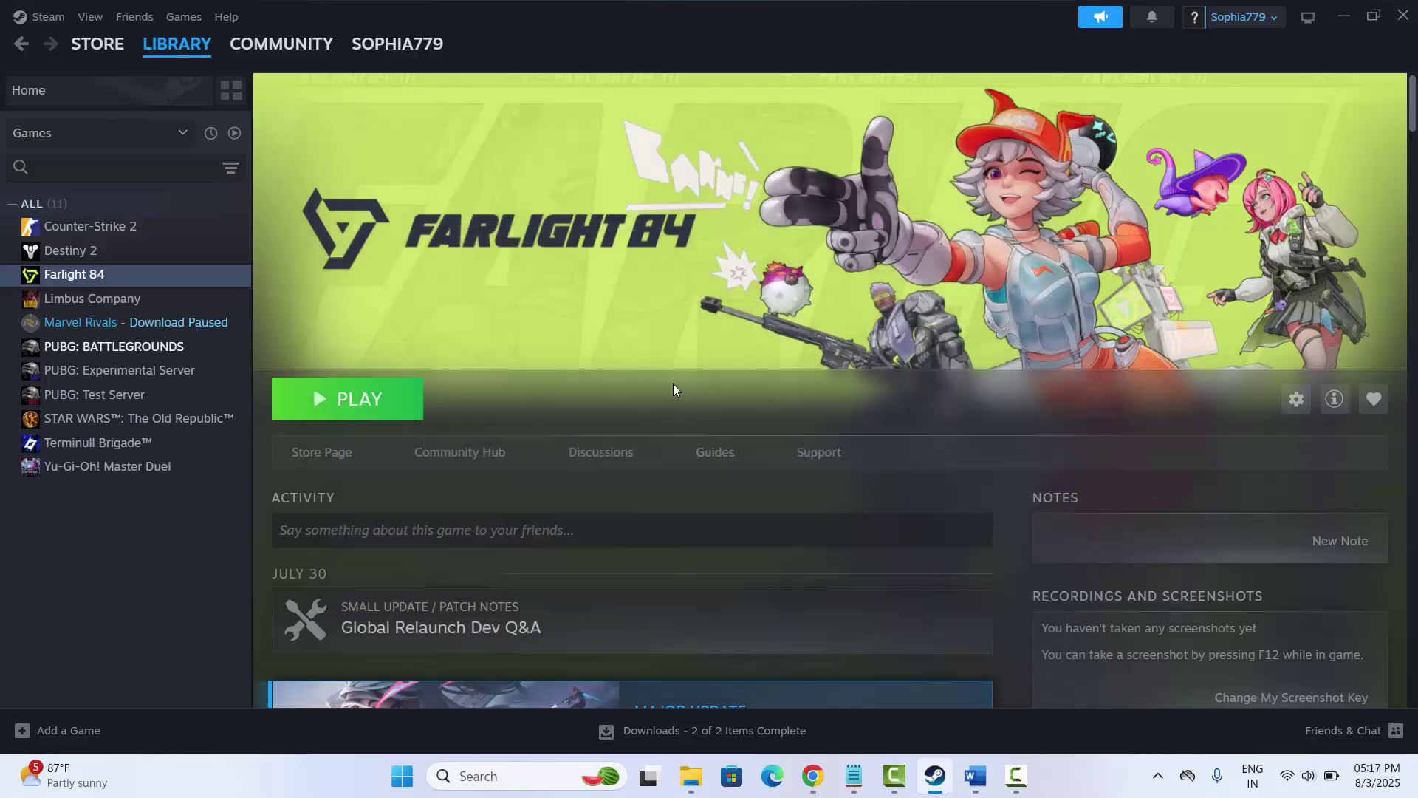
# Reach Windows Update via 'Check for updates' search, confirm it is up to date, and close Settings.
pyautogui.click(934, 775)
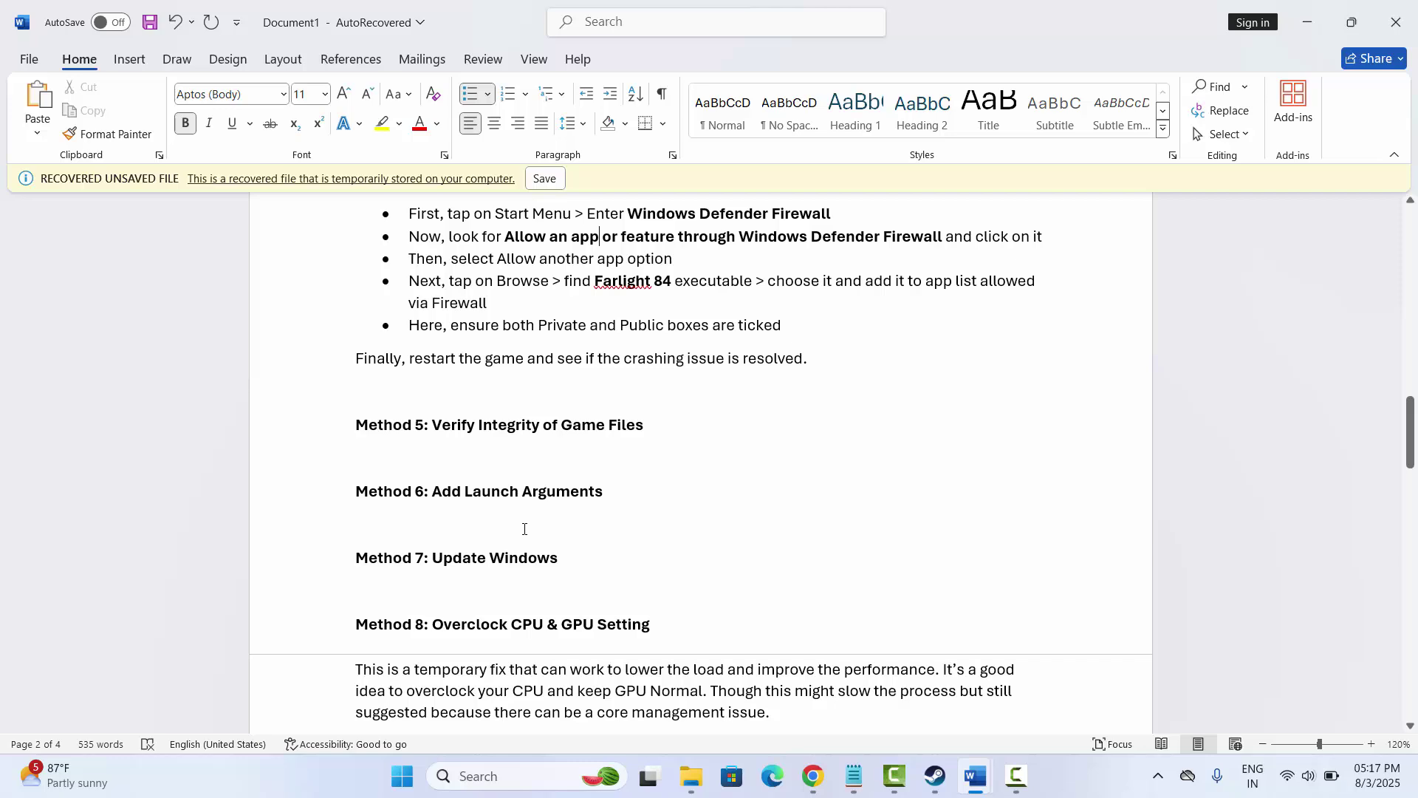
pyautogui.scroll(-3, 524, 528)
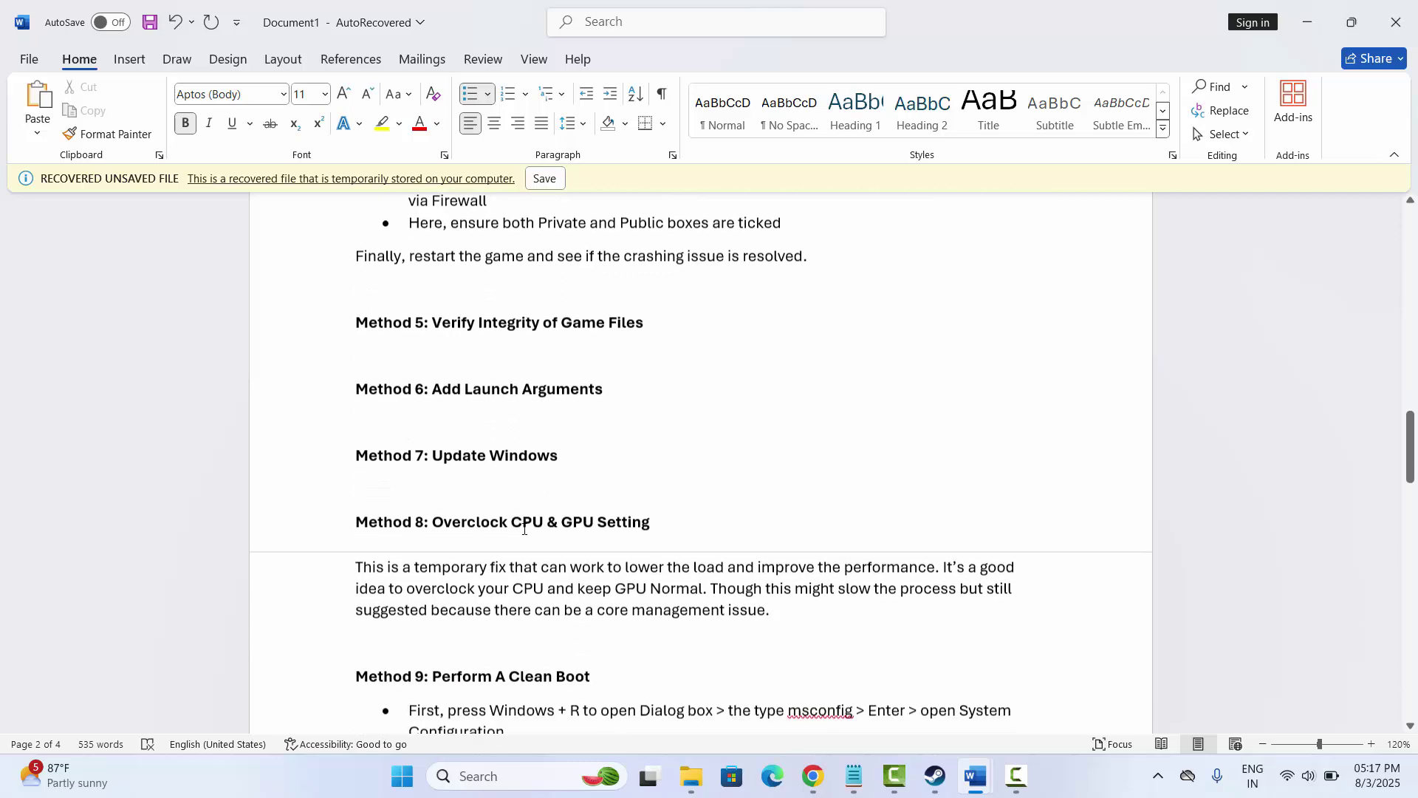
pyautogui.click(489, 777)
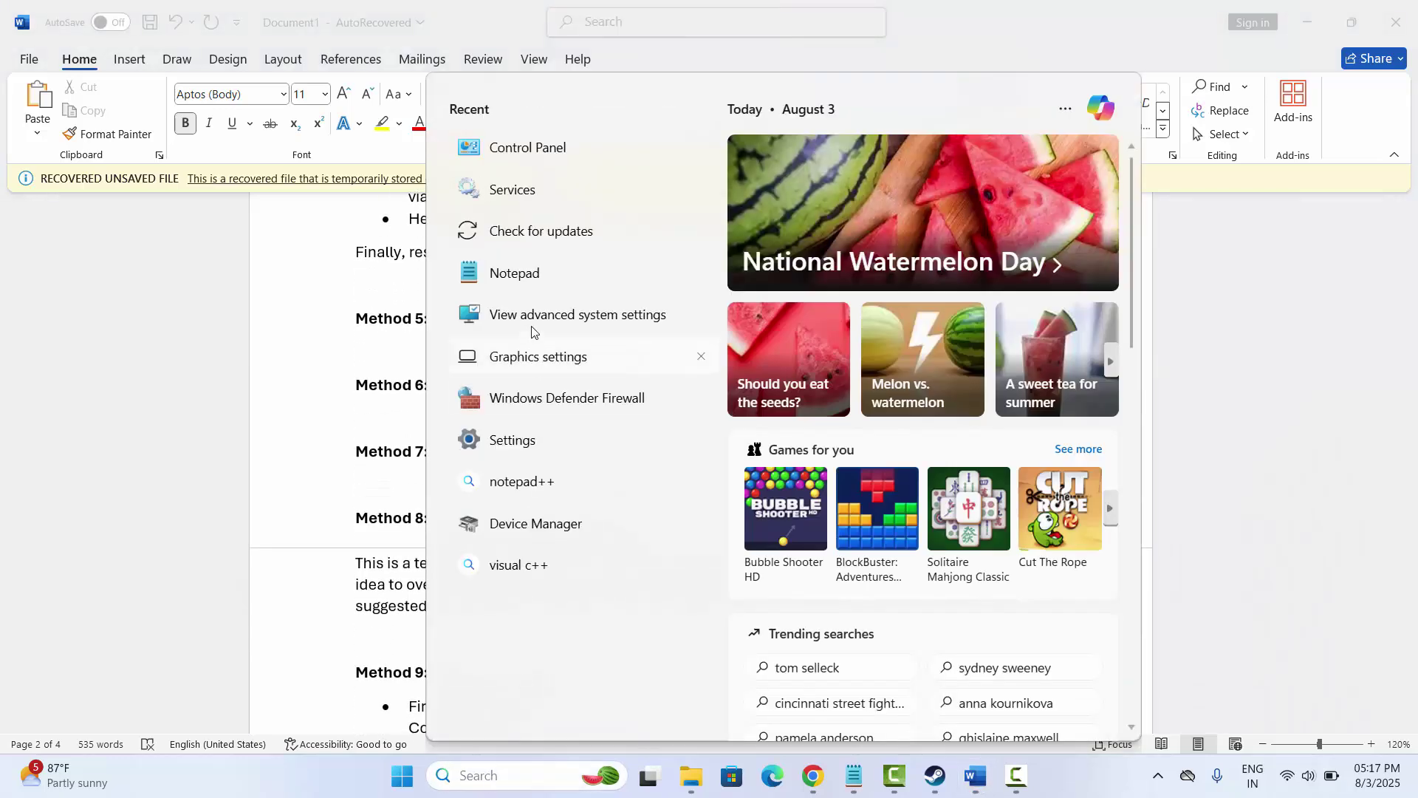
pyautogui.click(532, 231)
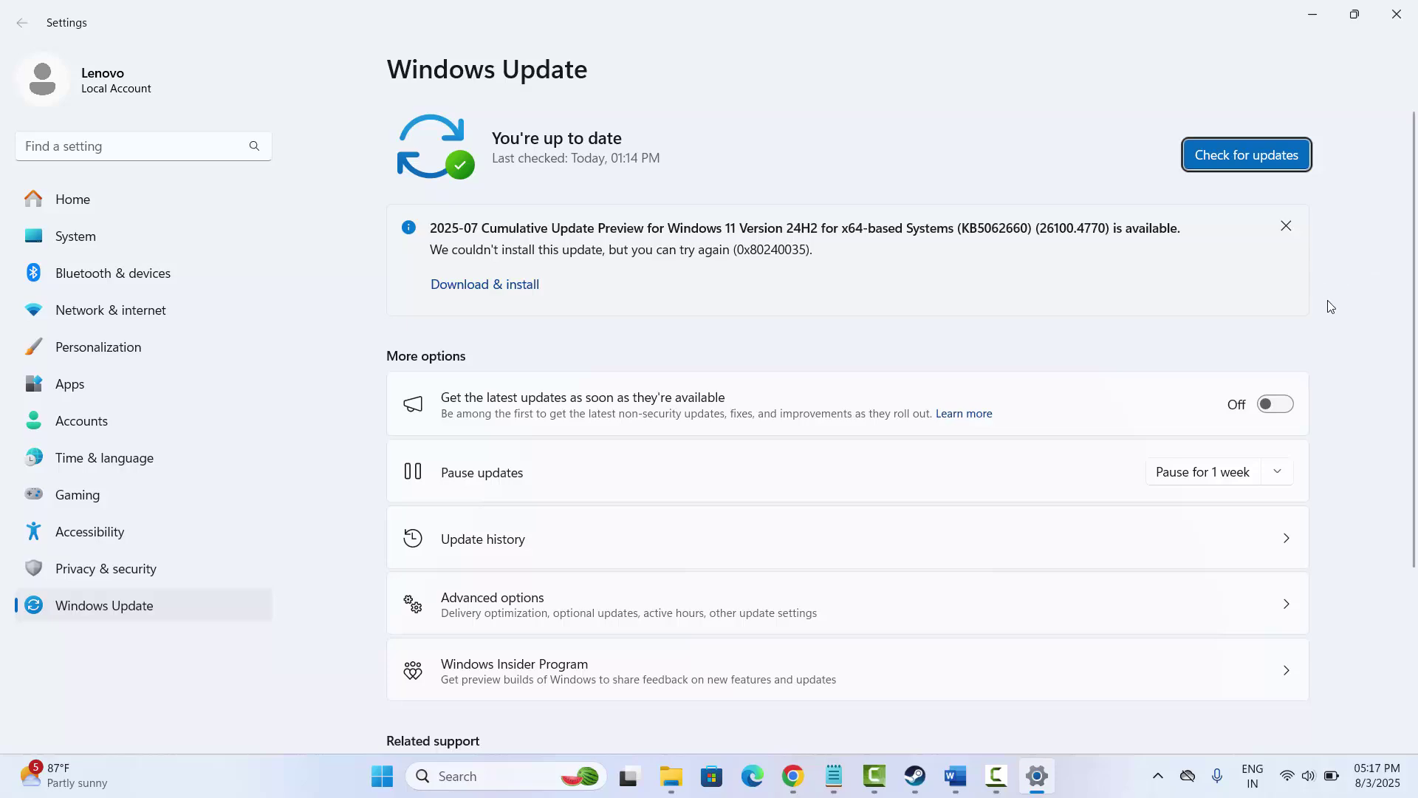
pyautogui.click(1397, 14)
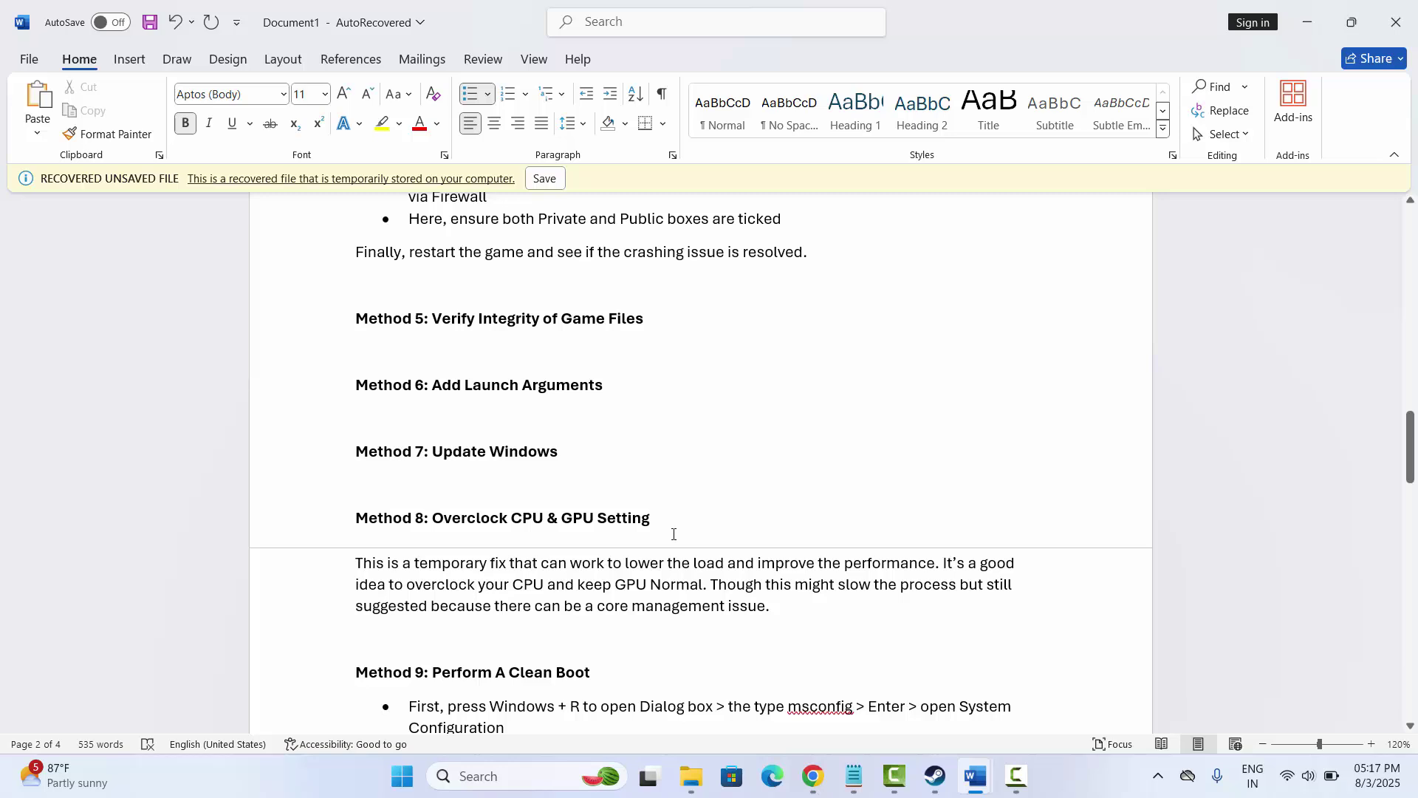
# Scroll the Word guide to Method 9: Perform A Clean Boot and Methods 10–12.
pyautogui.scroll(-3, 673, 534)
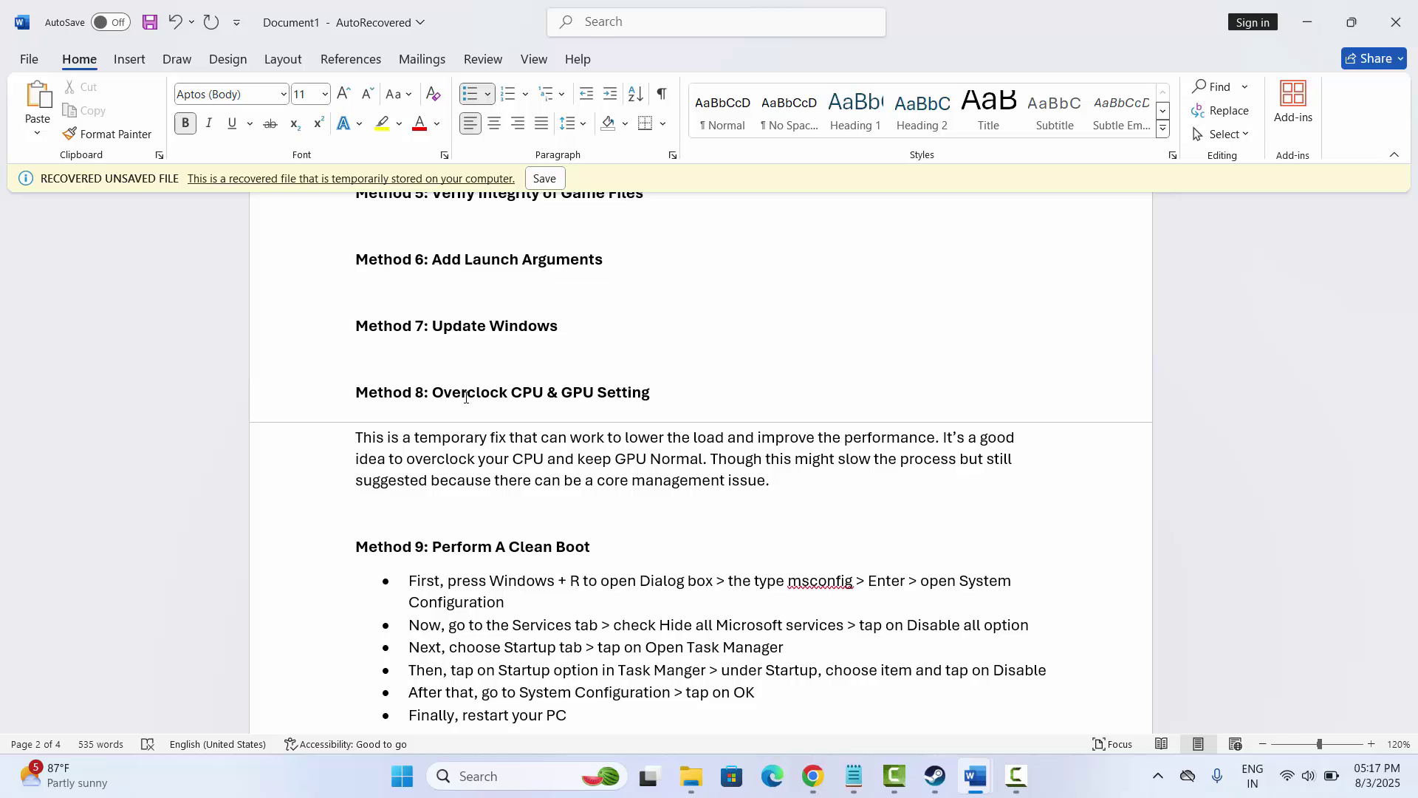
pyautogui.scroll(-5, 466, 397)
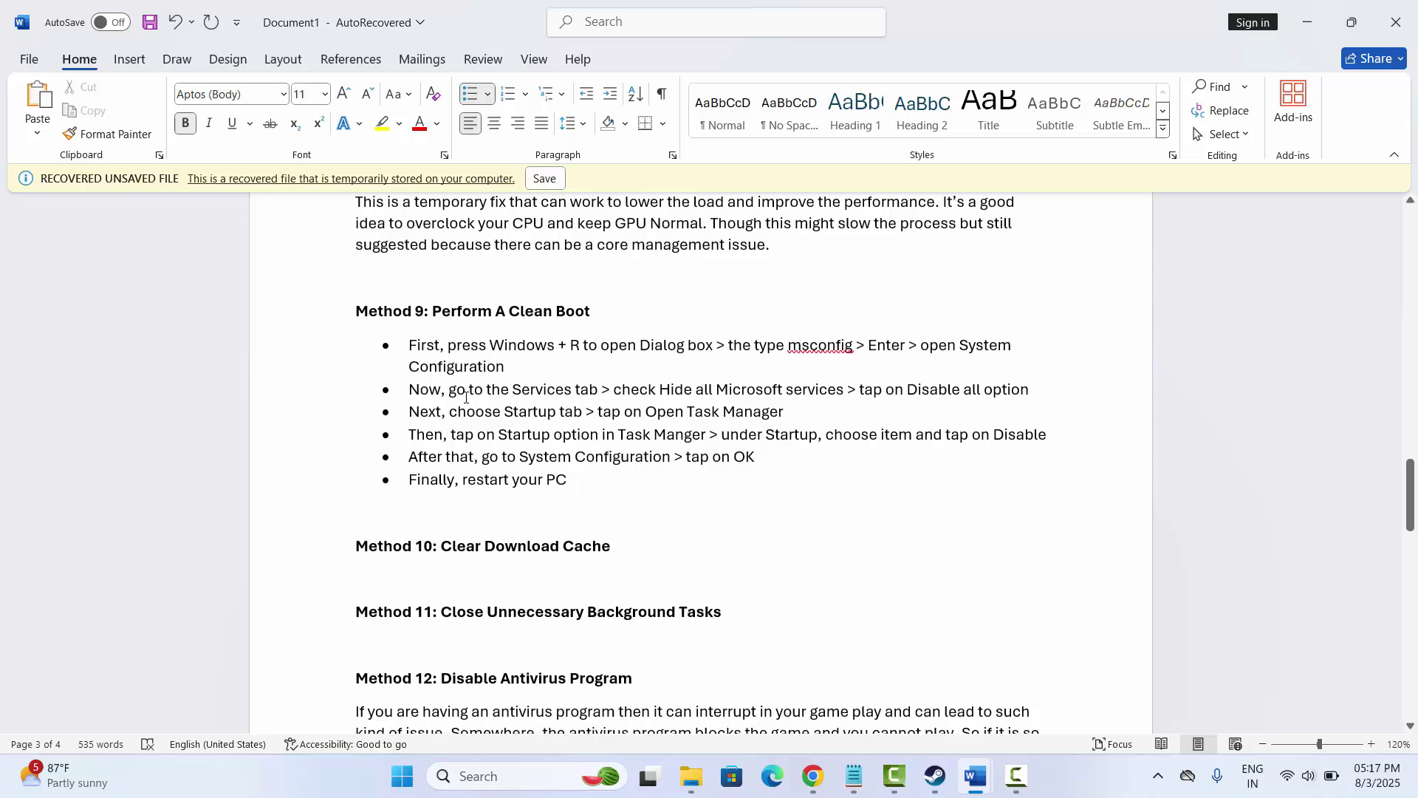
# Run msconfig, hide all Microsoft services, and disable the remaining non-Microsoft services.
pyautogui.press('super+r')
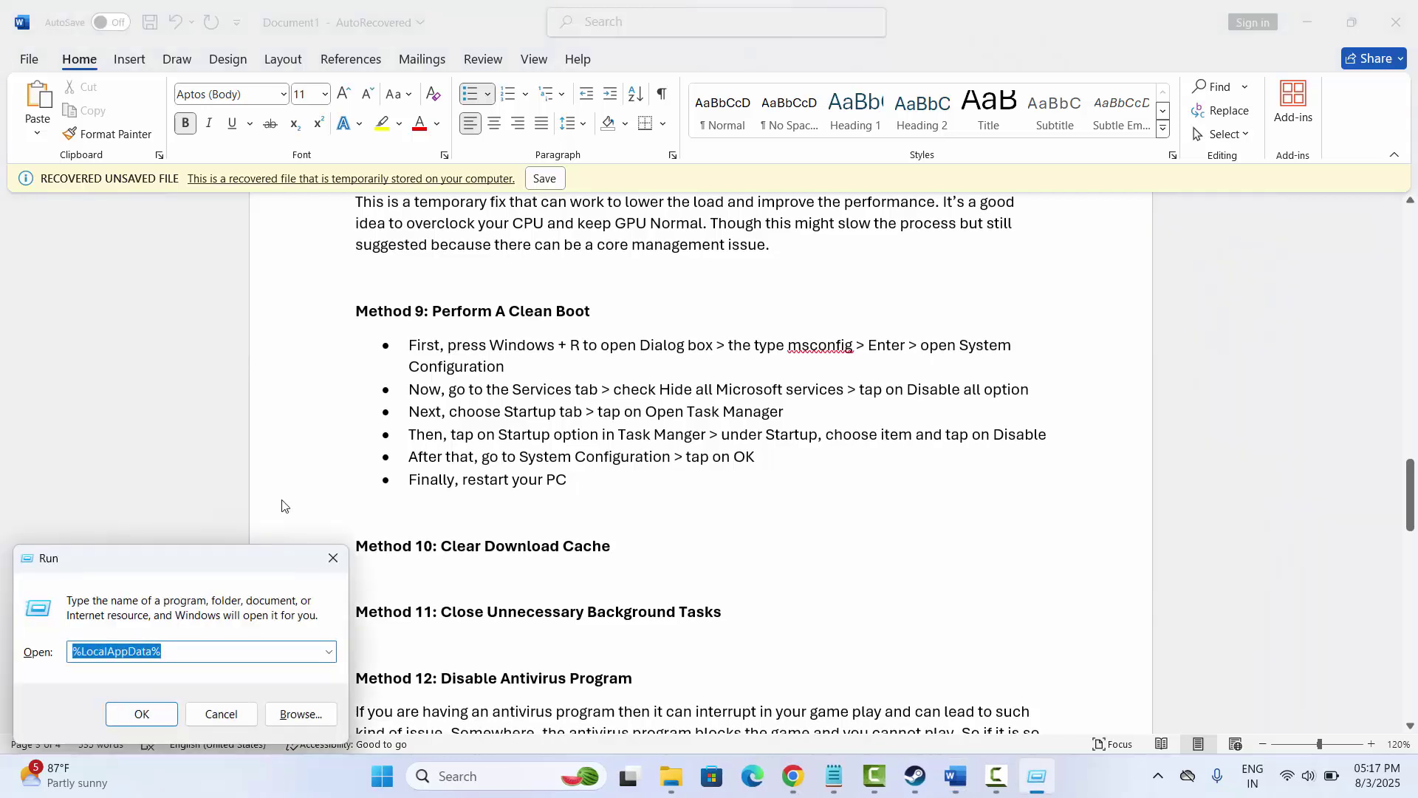
pyautogui.write('msc')
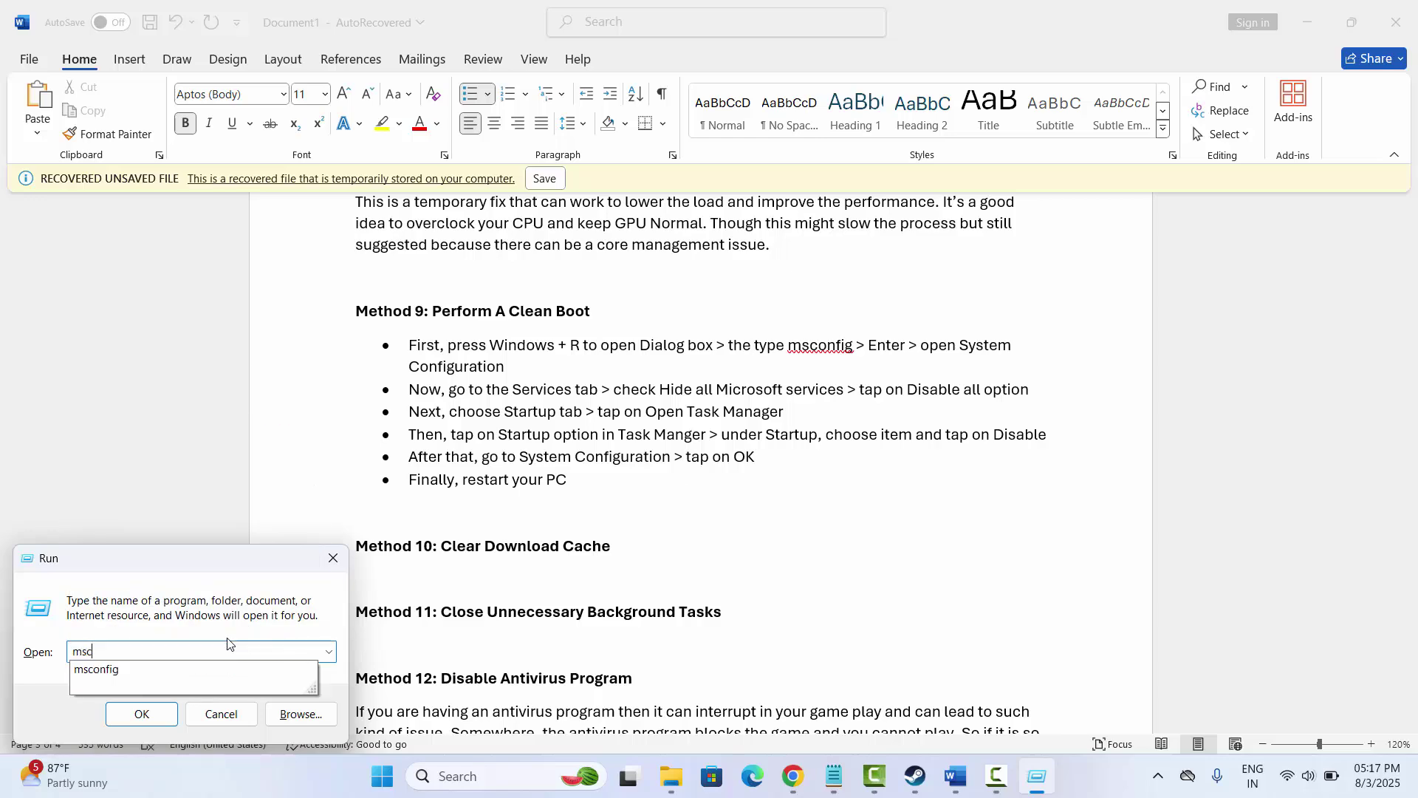
pyautogui.click(147, 675)
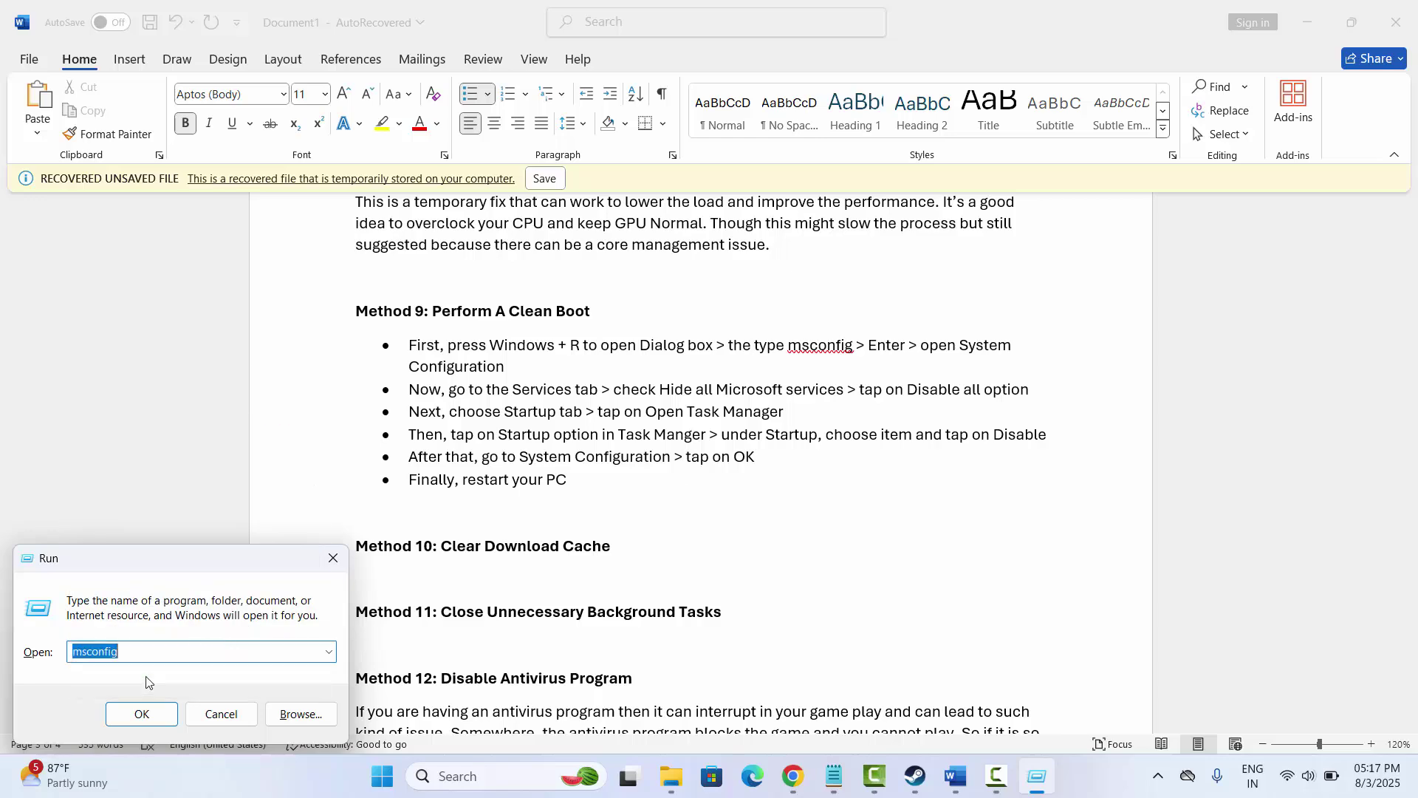
pyautogui.click(163, 715)
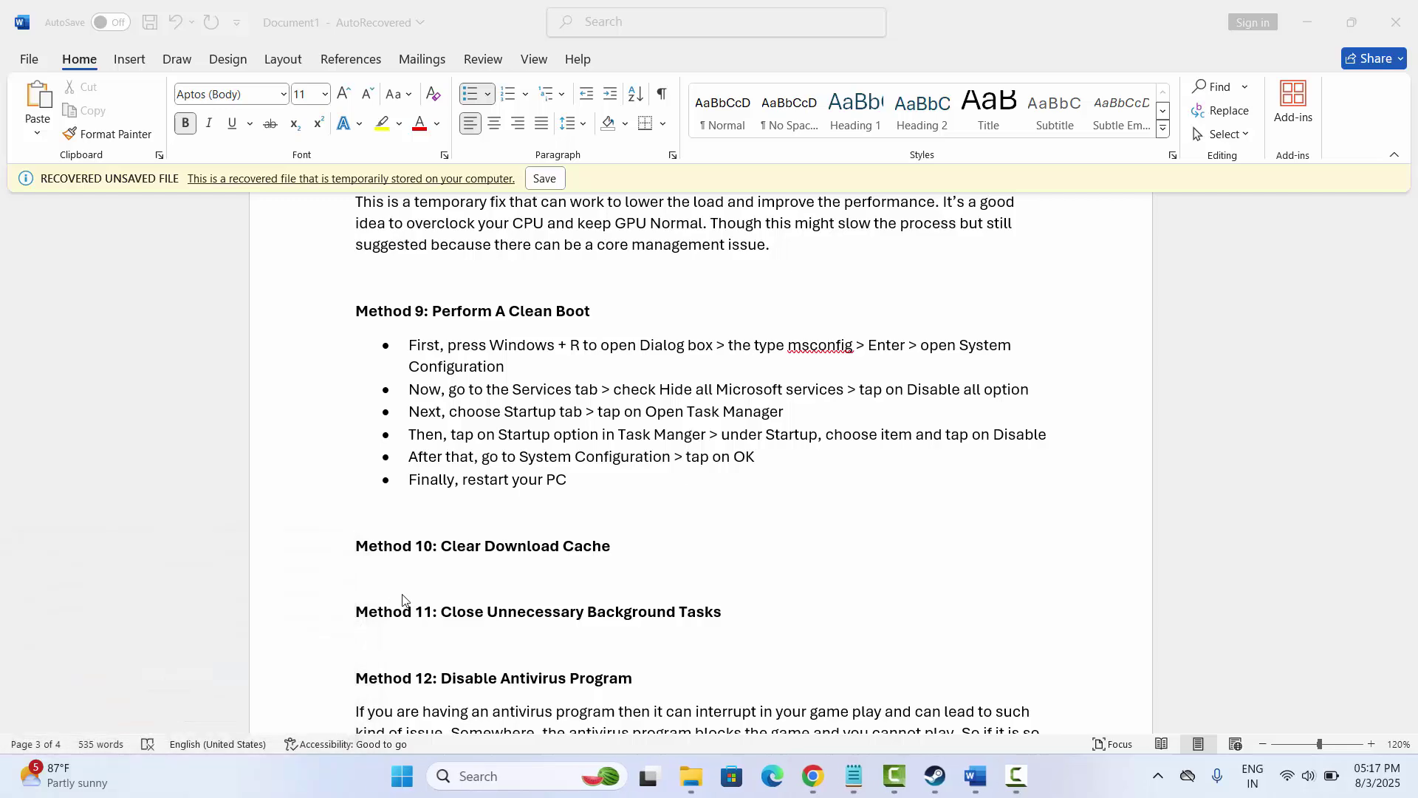
pyautogui.click(570, 246)
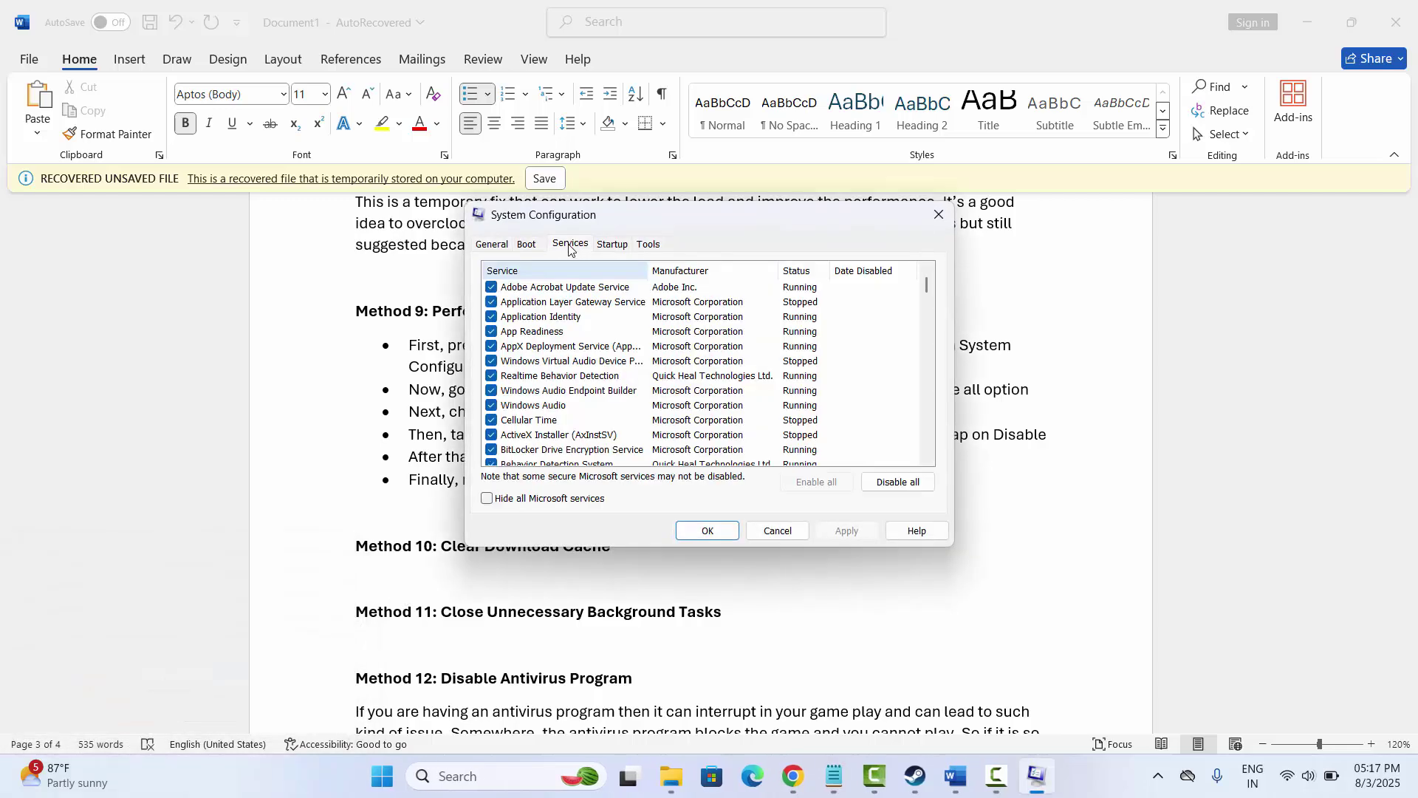
pyautogui.click(488, 499)
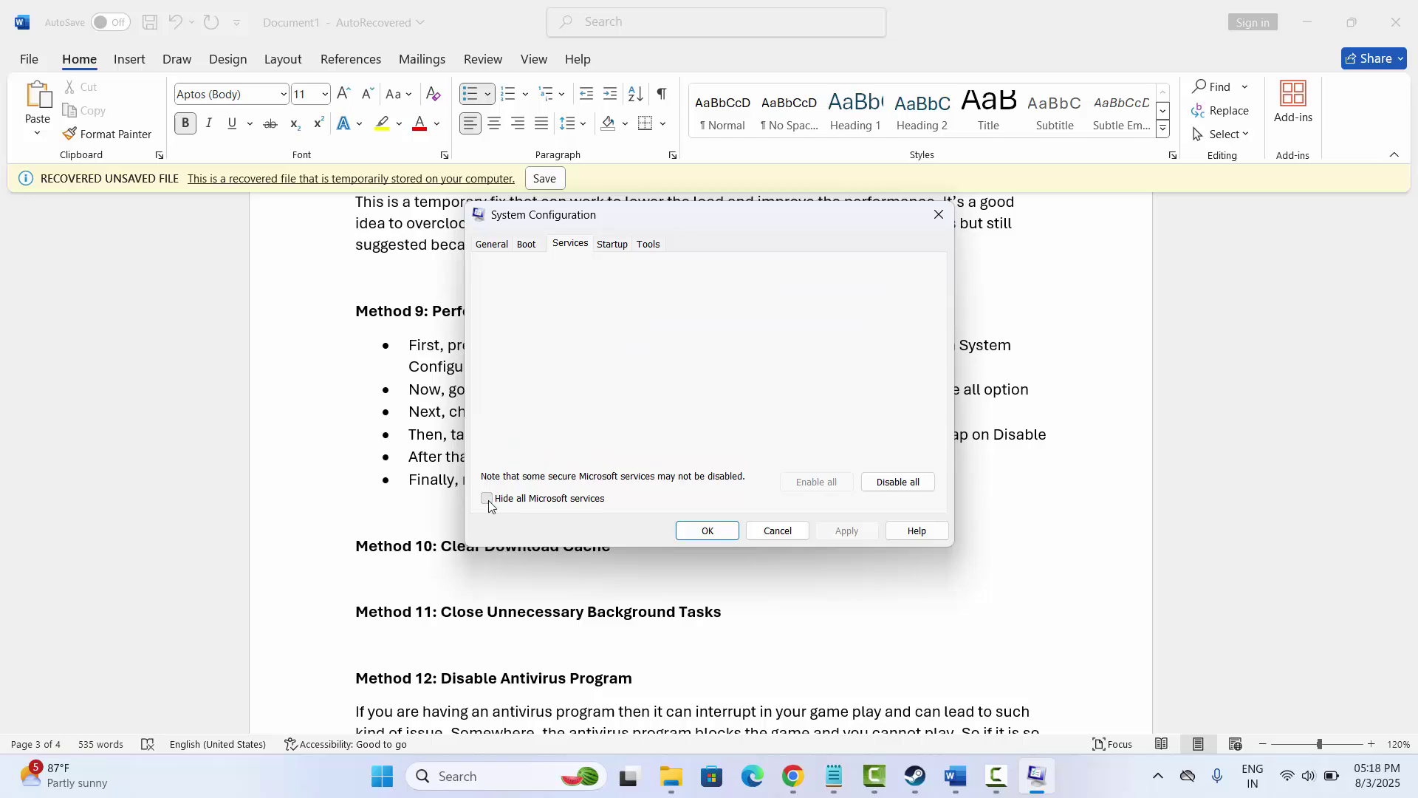
pyautogui.click(896, 483)
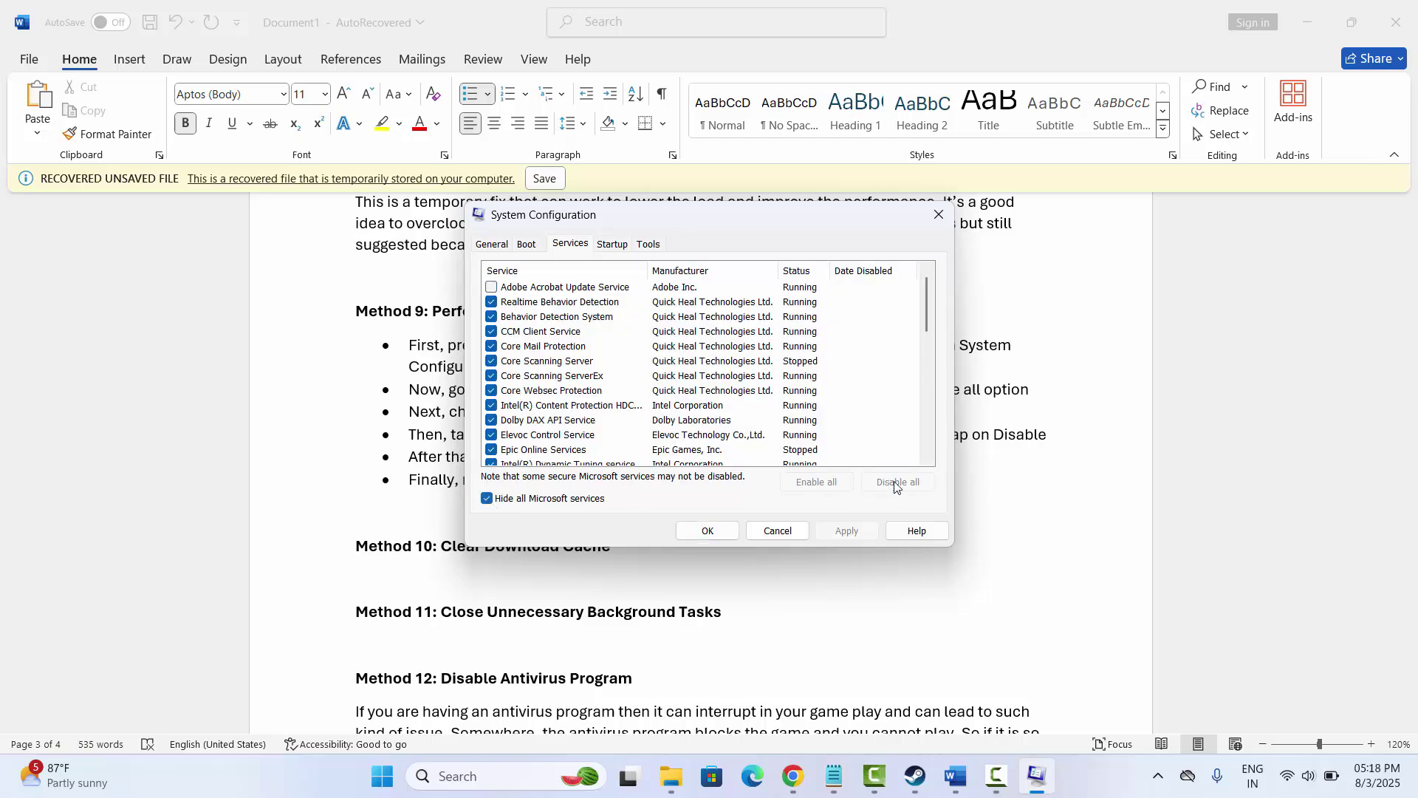
# Review Task Manager's startup apps, select vgtray, then close Task Manager and System Configuration.
pyautogui.click(615, 246)
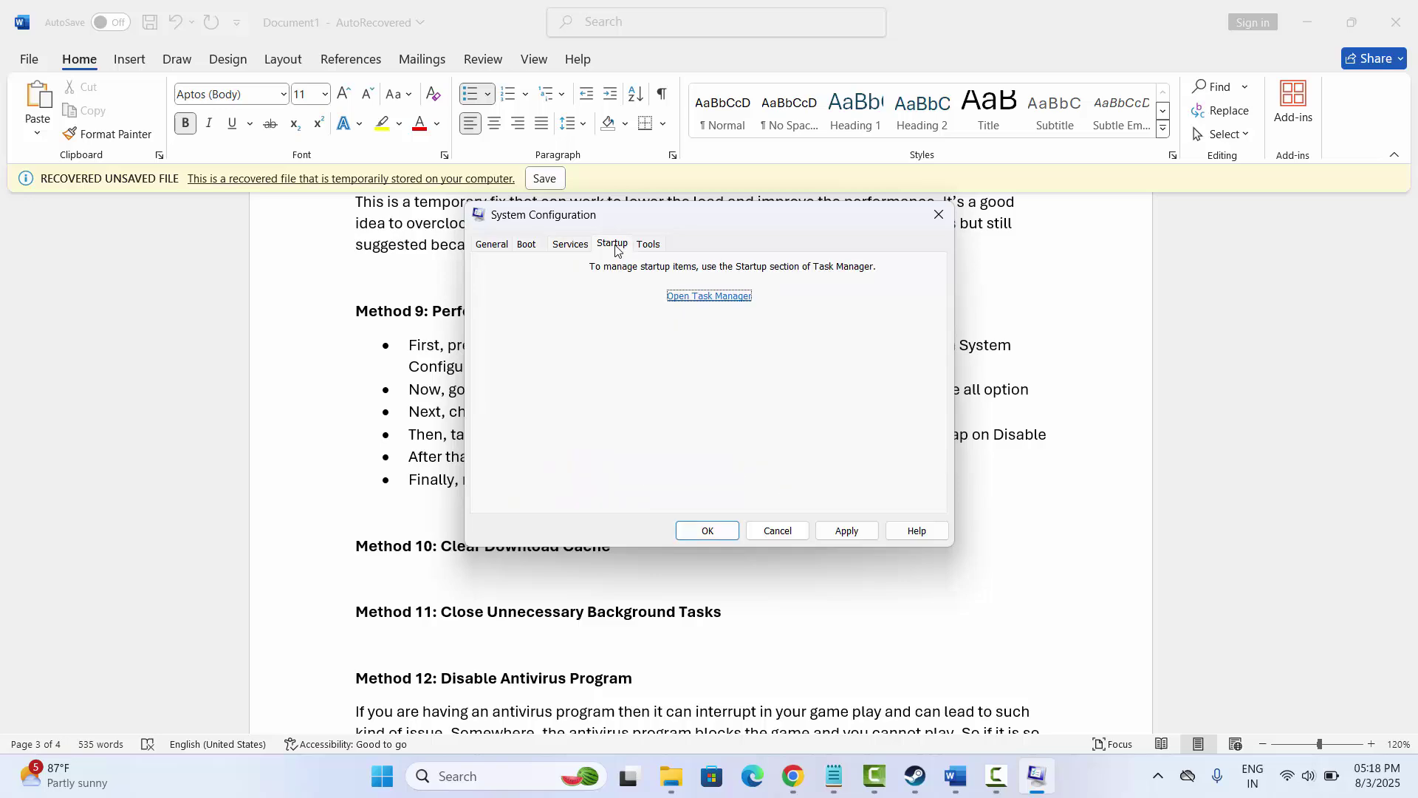
pyautogui.click(707, 297)
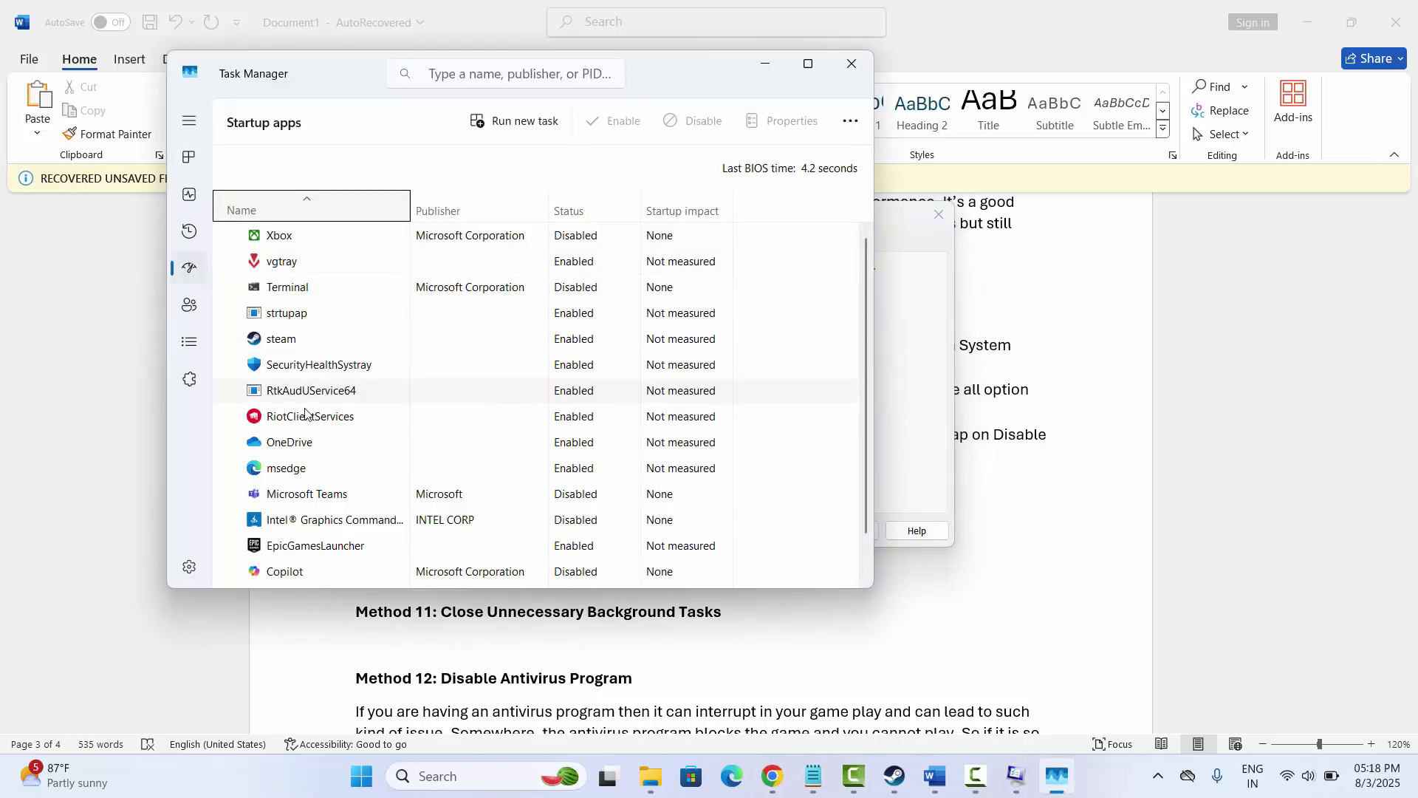
pyautogui.scroll(-1, 310, 414)
pyautogui.scroll(1, 309, 426)
pyautogui.scroll(1, 308, 426)
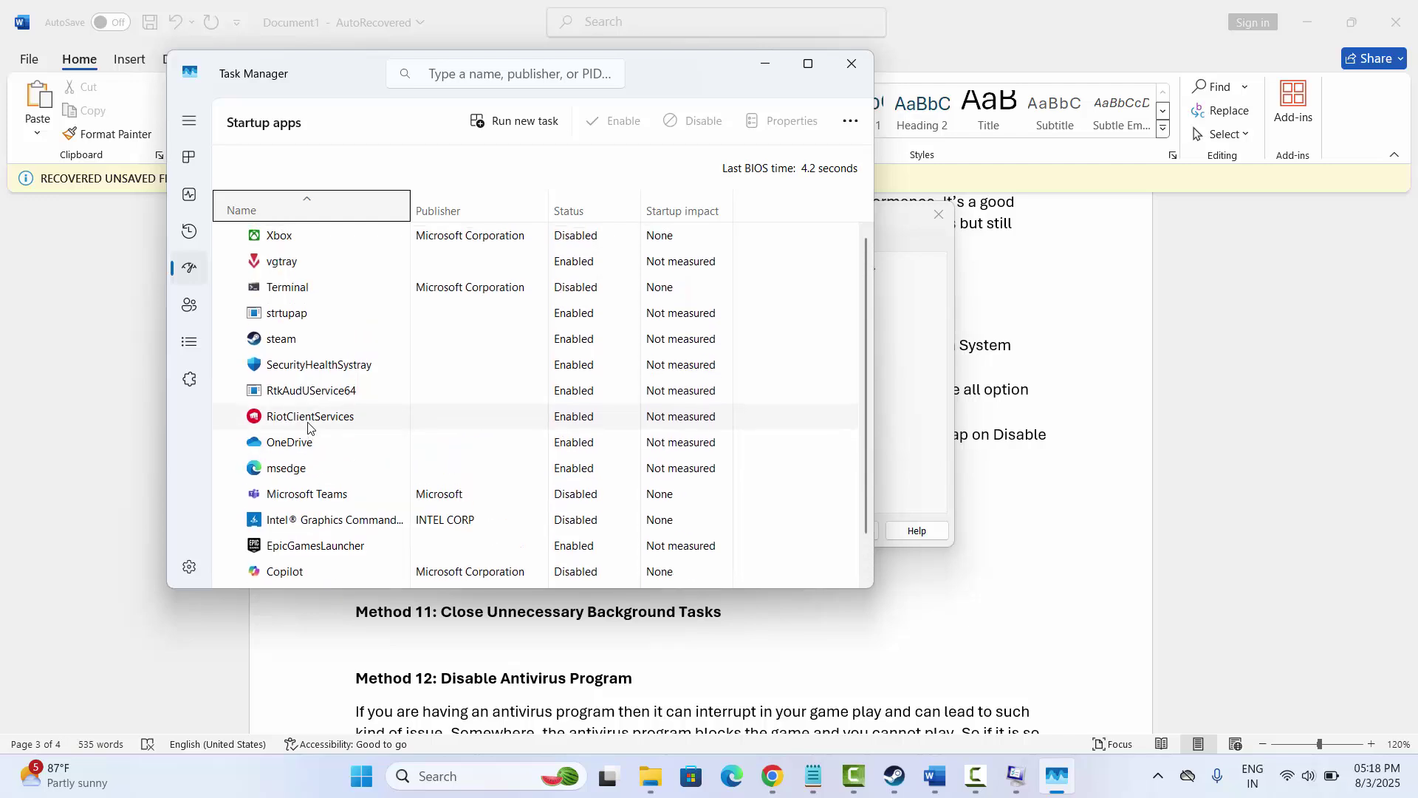
pyautogui.click(285, 271)
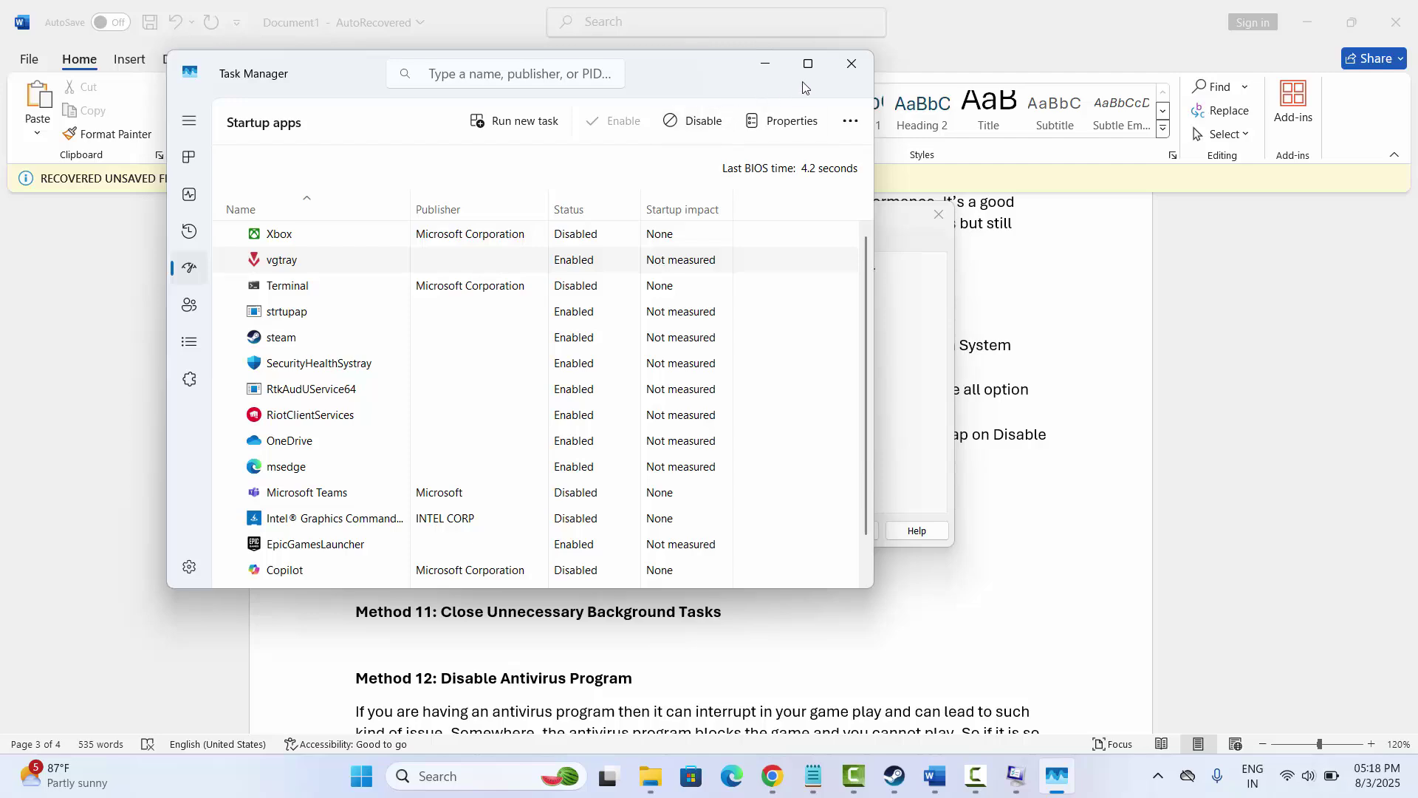
pyautogui.click(849, 67)
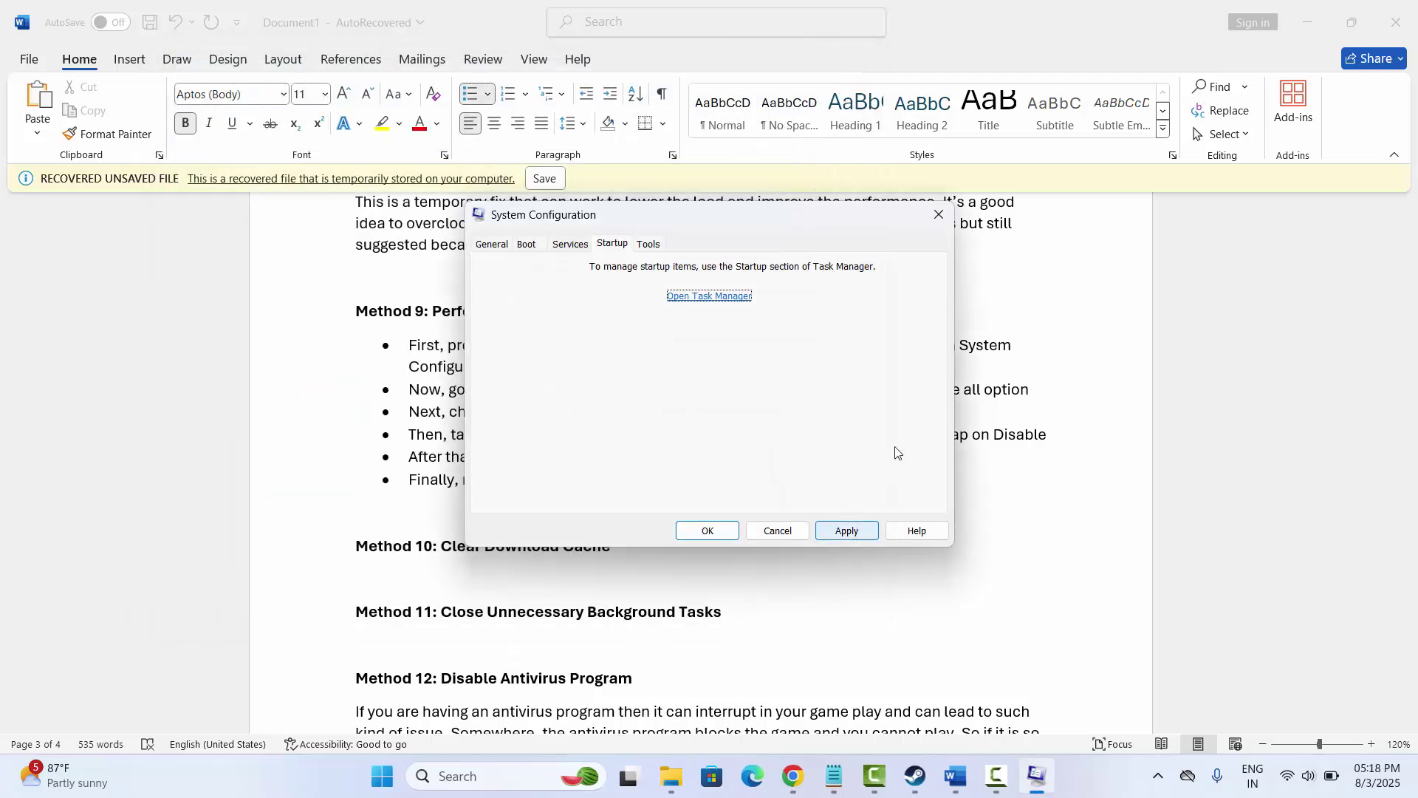
pyautogui.click(939, 214)
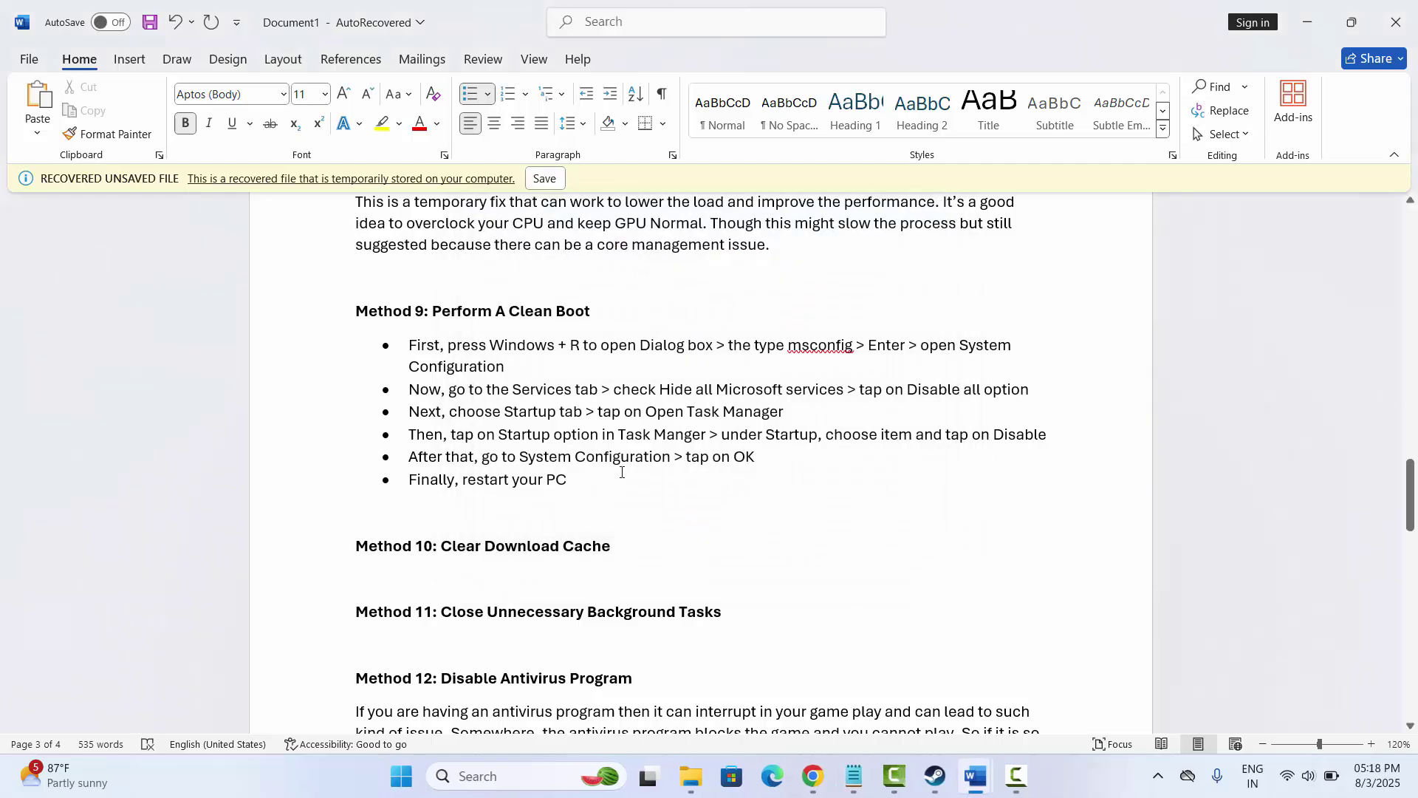
# View the Clear Download Cache option in Steam's Settings > Downloads, then close Settings.
pyautogui.click(622, 472)
pyautogui.scroll(-5, 622, 472)
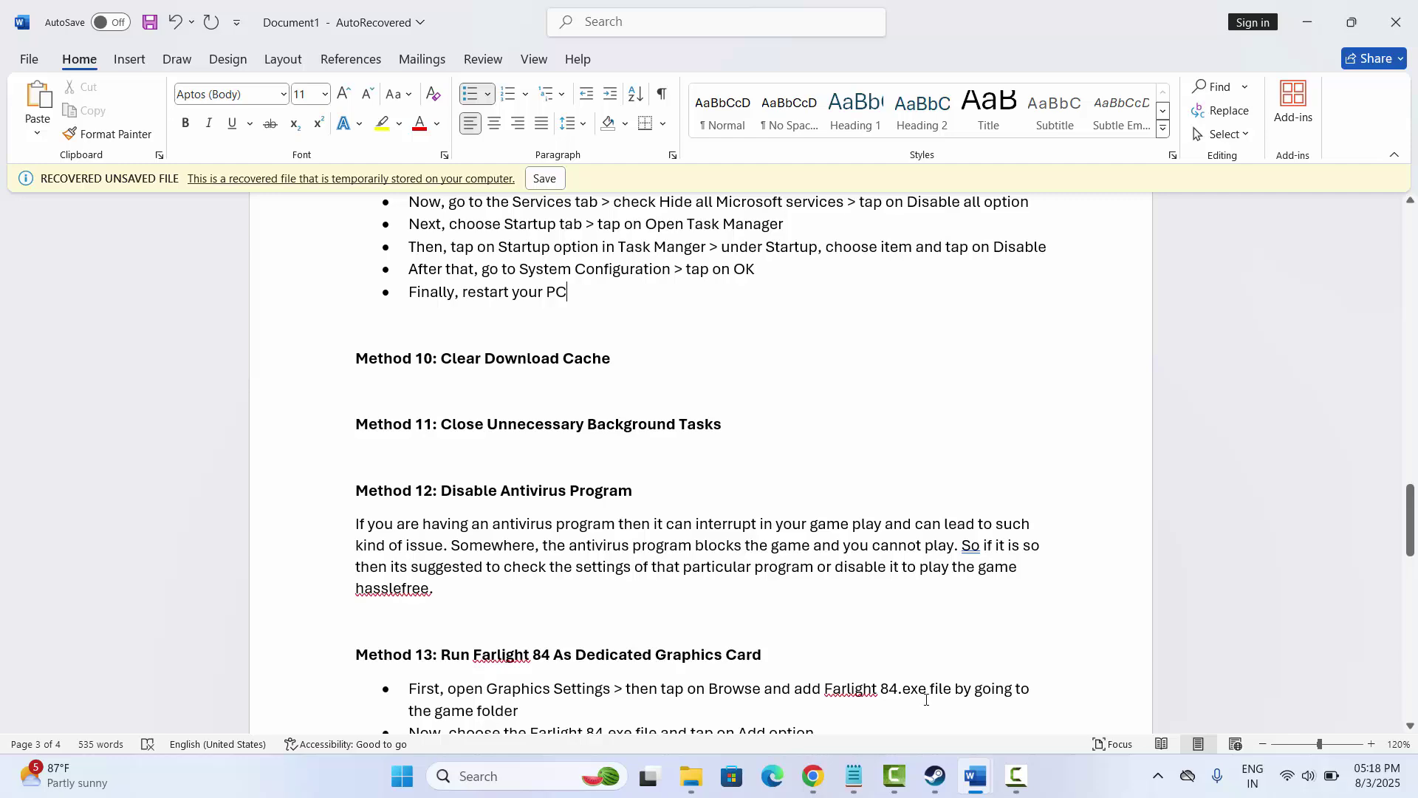
pyautogui.click(934, 775)
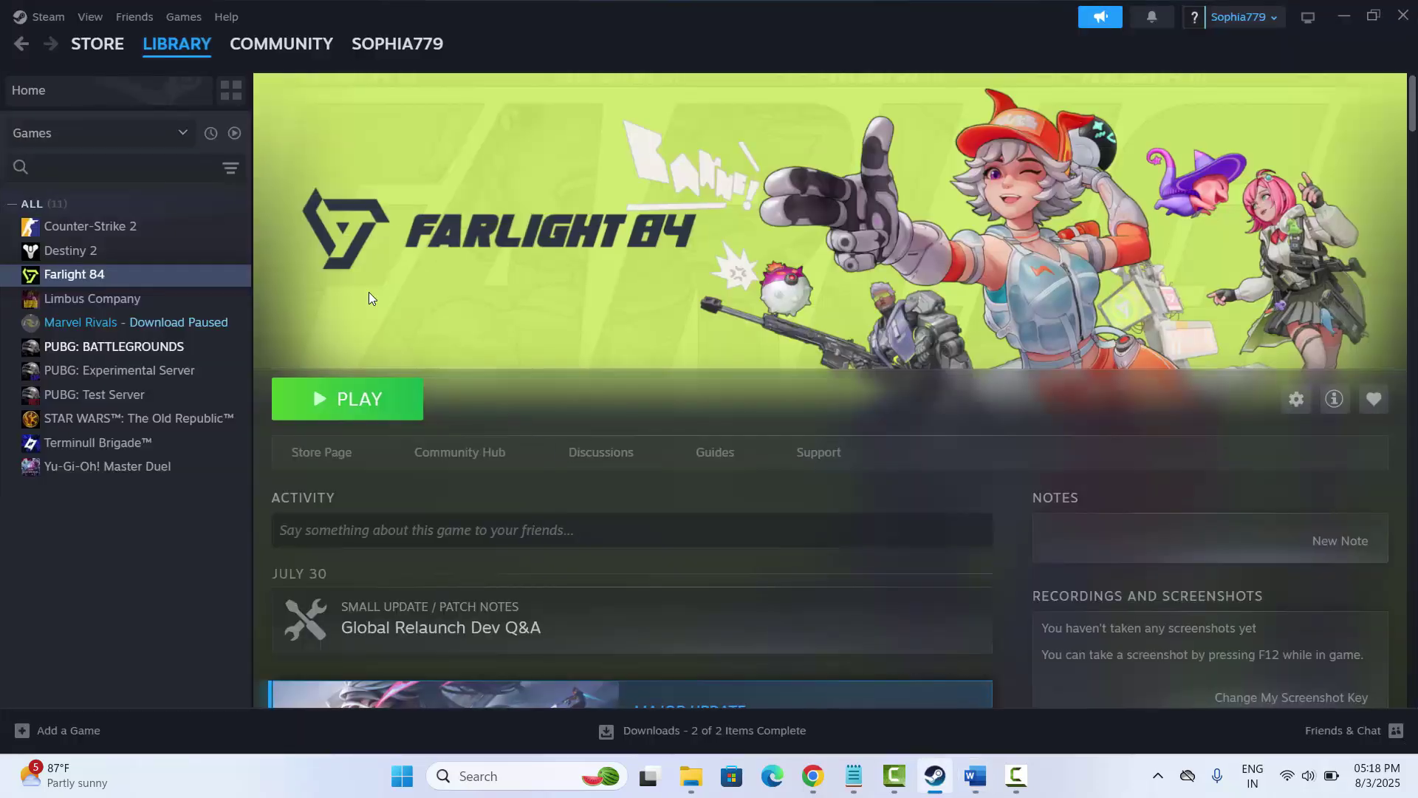
pyautogui.click(49, 24)
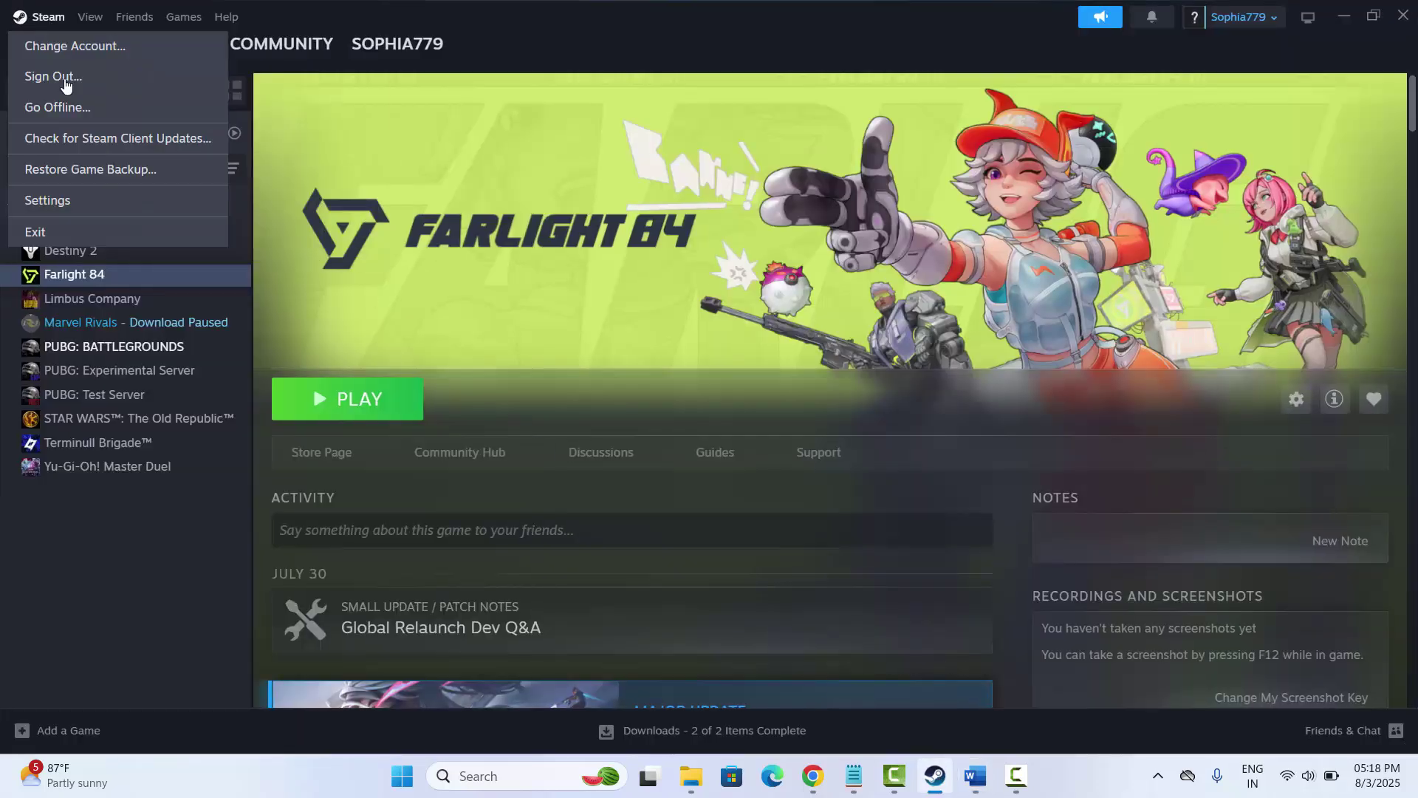
pyautogui.click(85, 198)
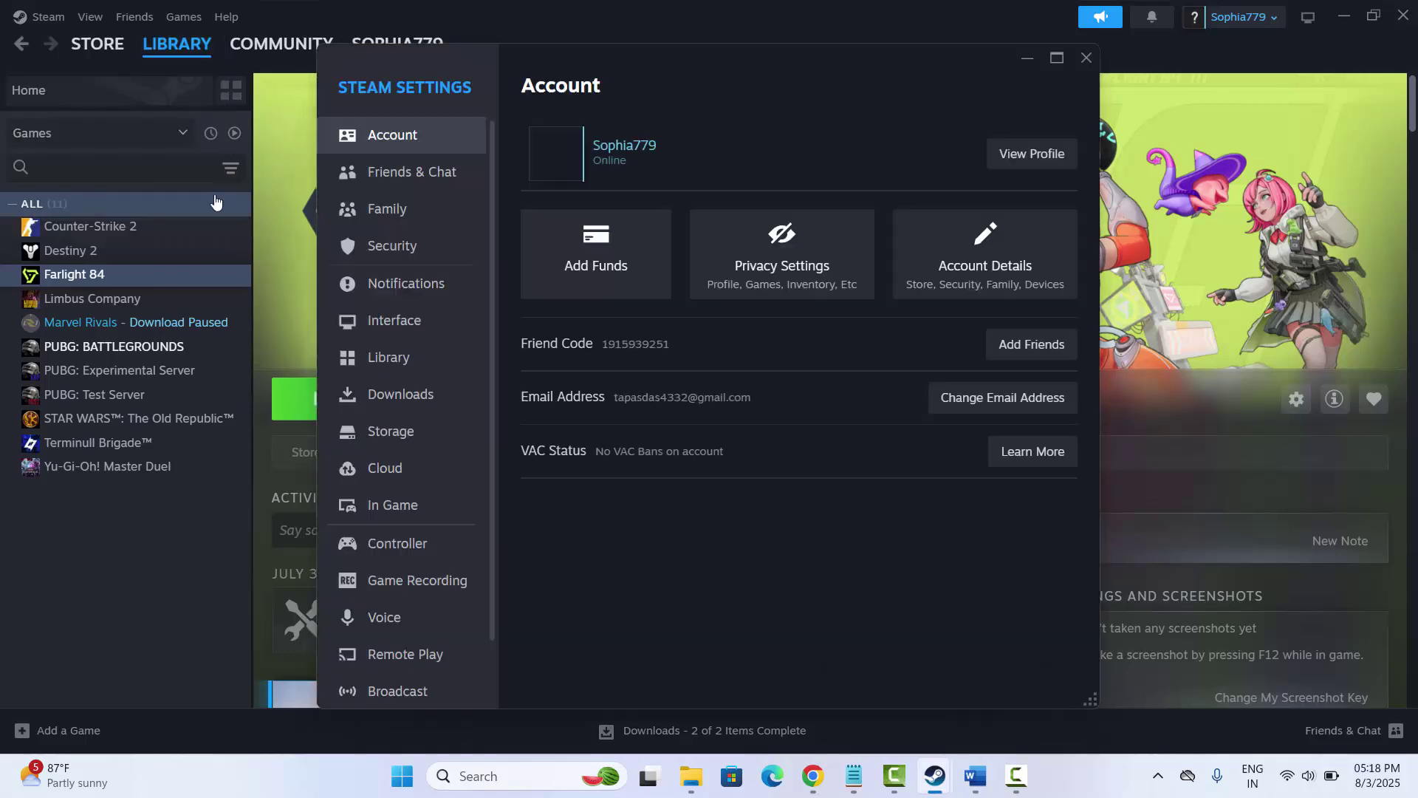
pyautogui.click(426, 399)
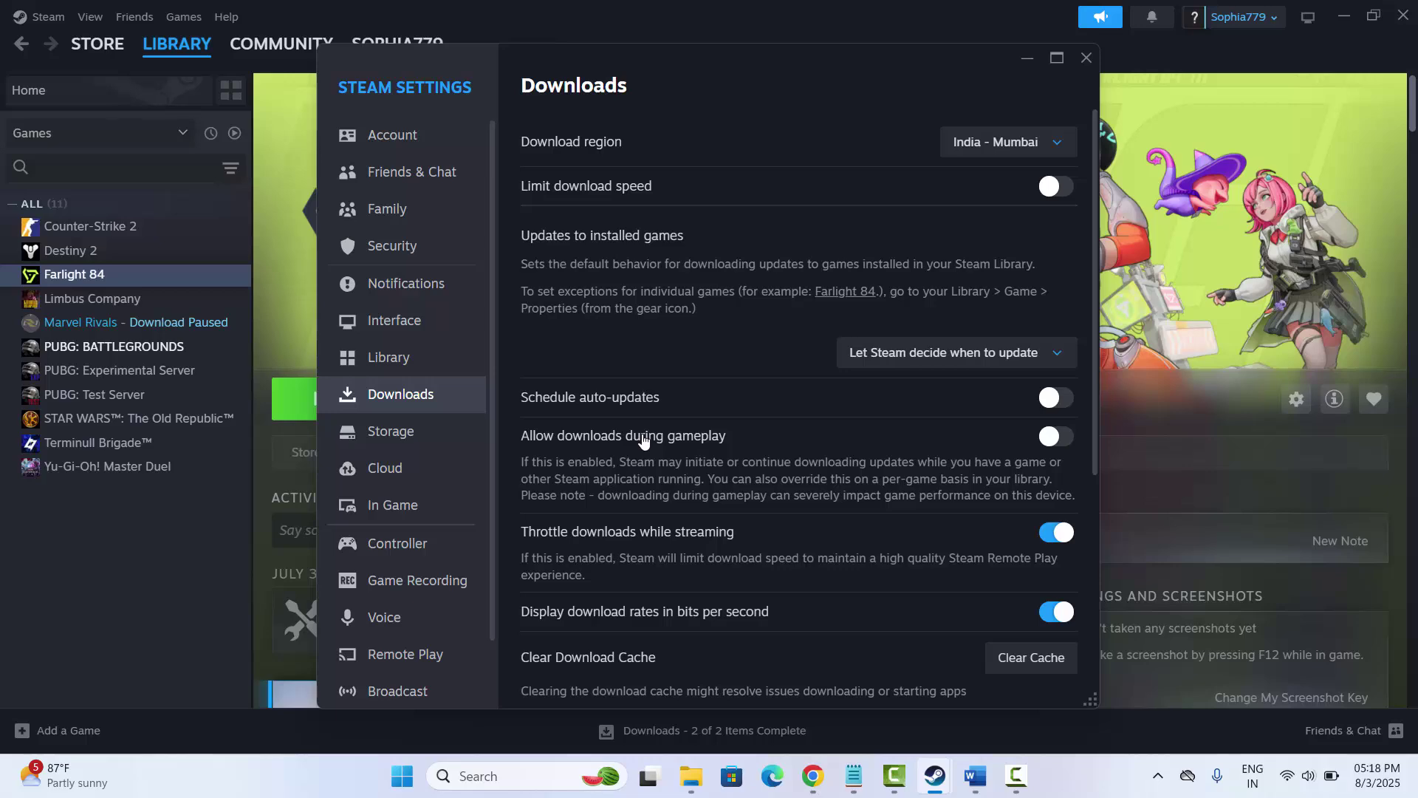
pyautogui.scroll(-5, 698, 476)
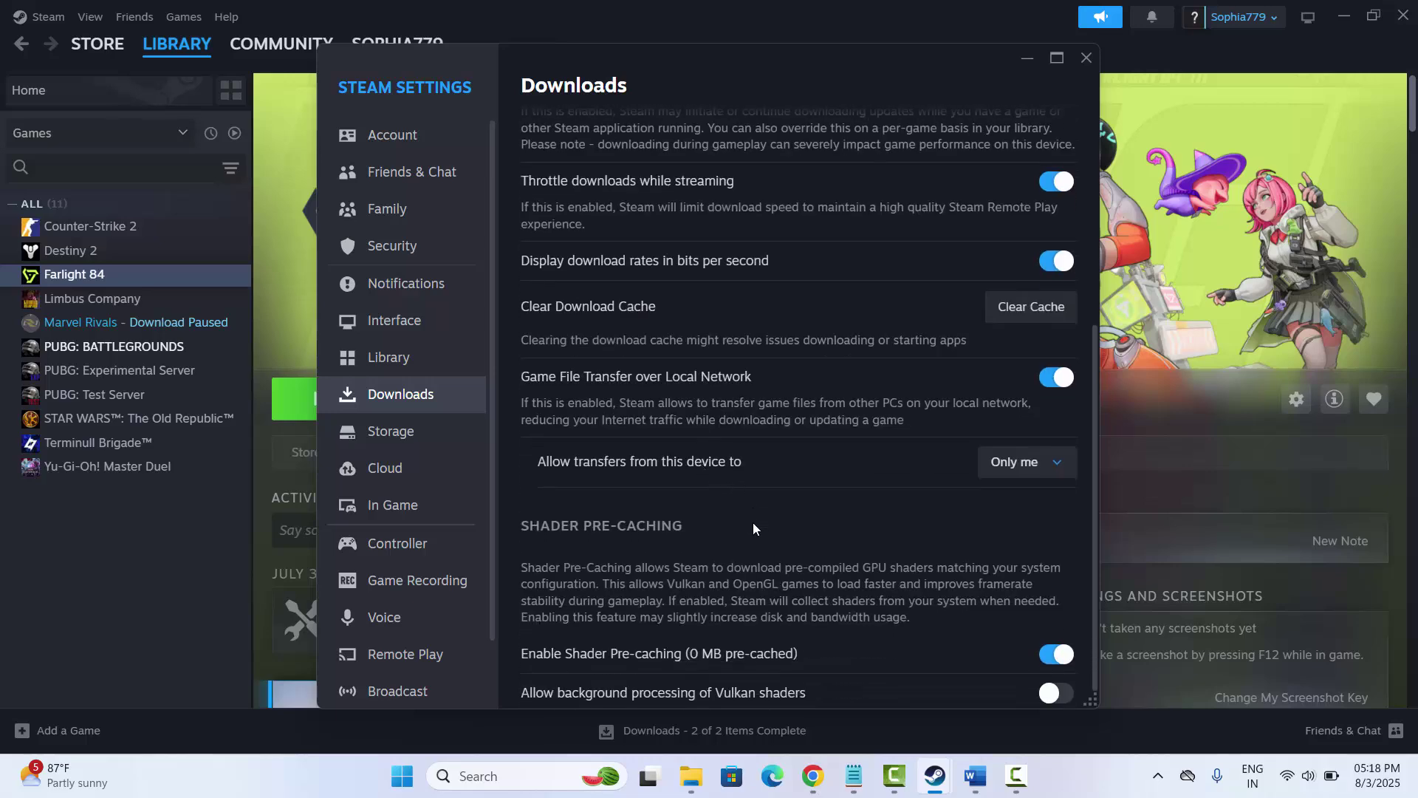
pyautogui.scroll(1, 751, 522)
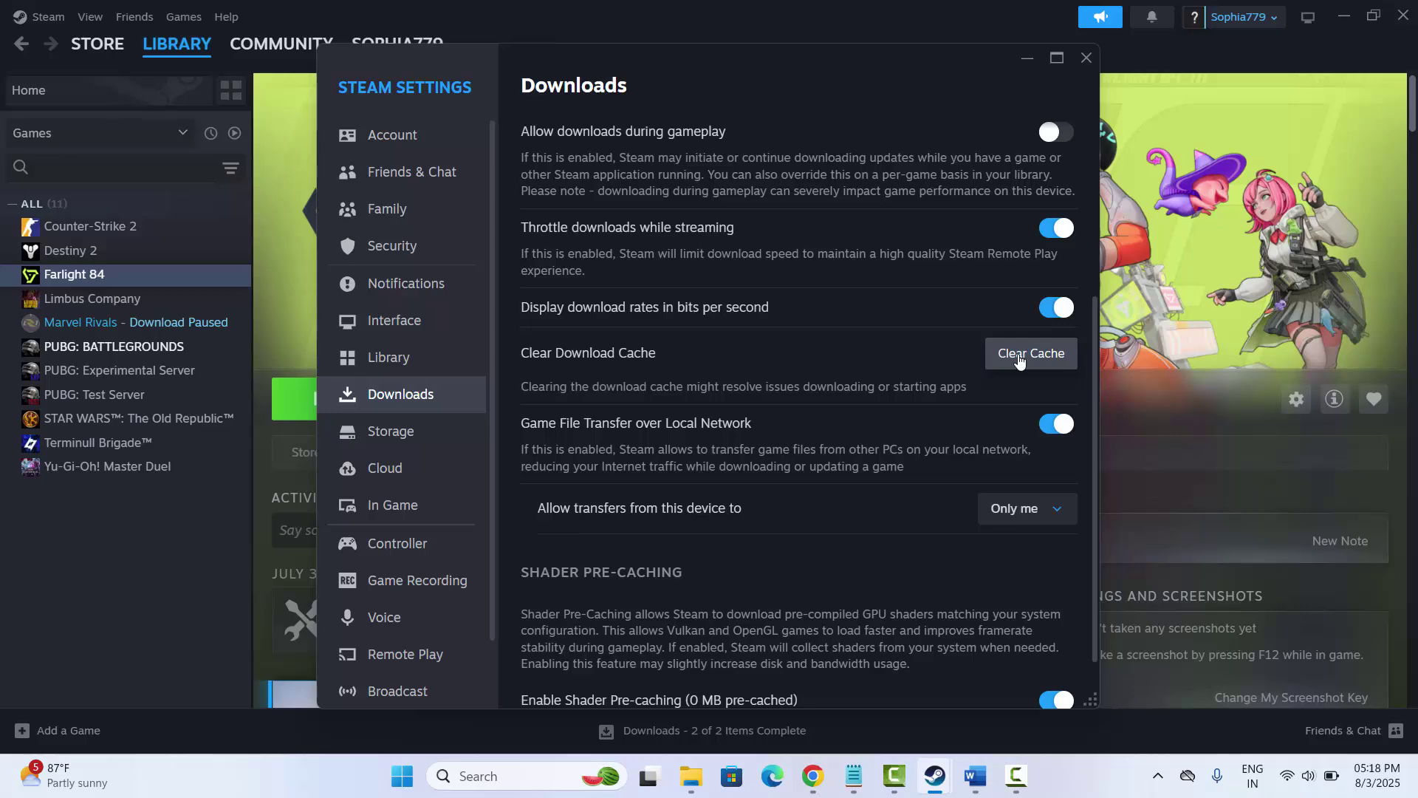
pyautogui.click(1086, 58)
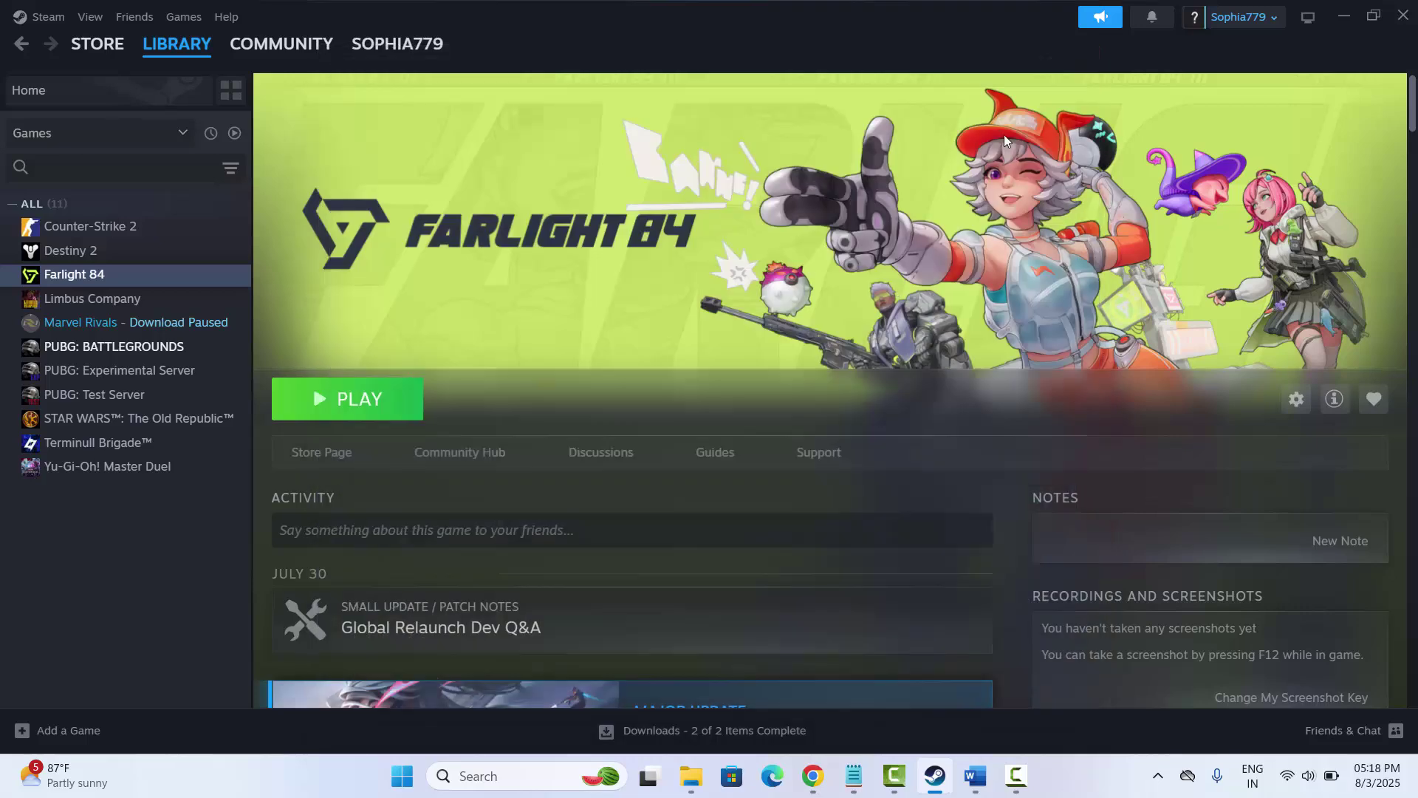
# Scroll the Word guide to Method 13 and launch Task Manager from the taskbar.
pyautogui.click(935, 775)
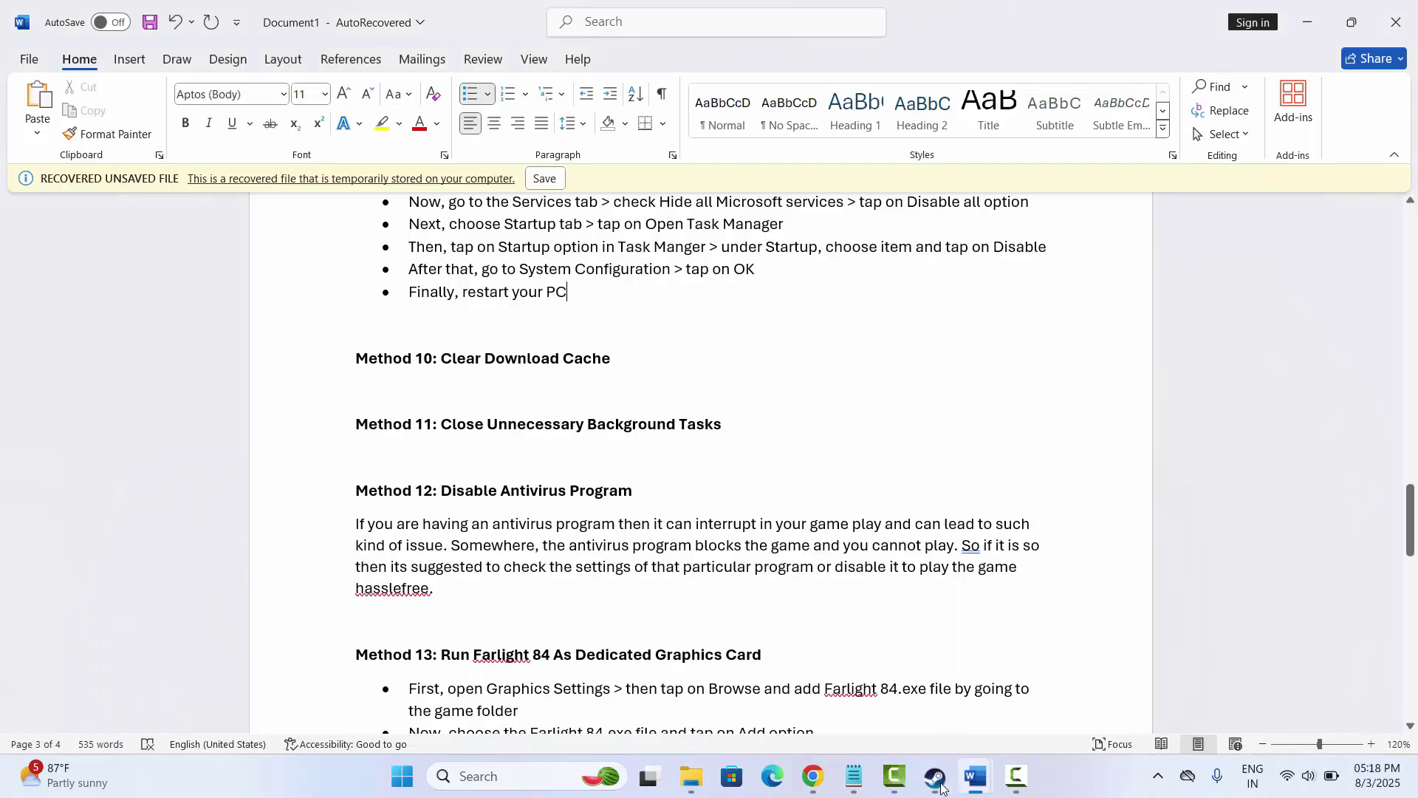
pyautogui.scroll(-2, 644, 561)
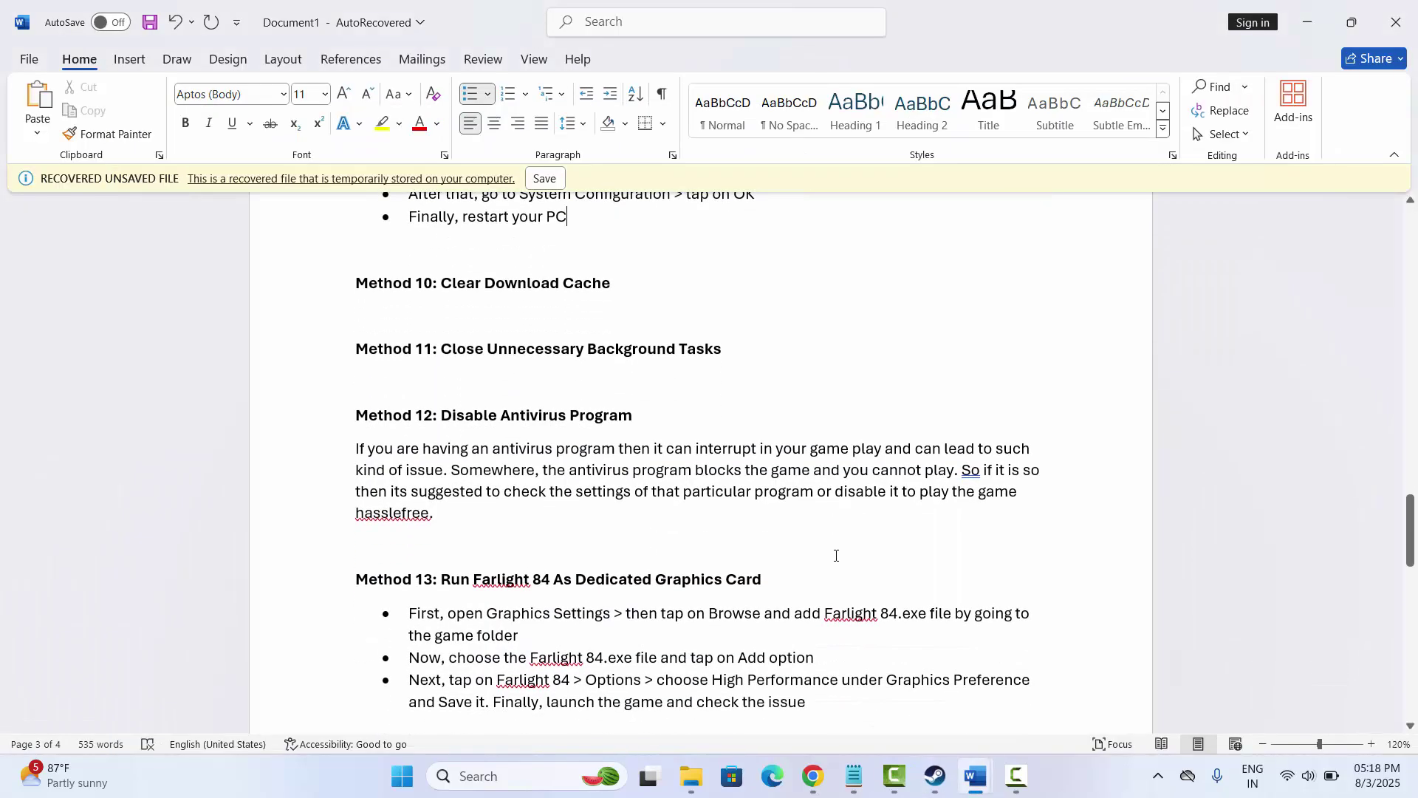
pyautogui.rightClick(1093, 774)
pyautogui.click(1140, 702)
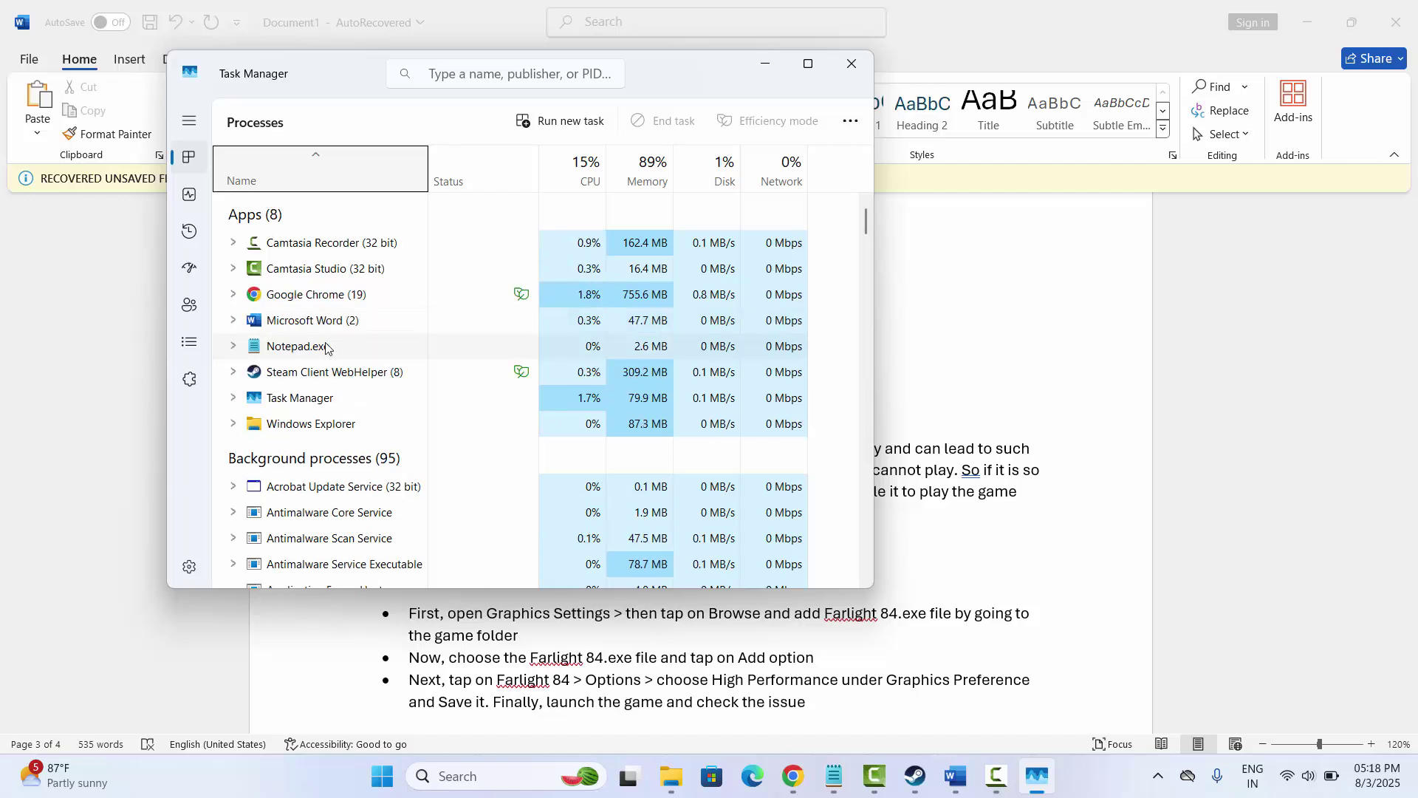
# View the End task option for Google Chrome, then close Task Manager without ending it.
pyautogui.rightClick(349, 306)
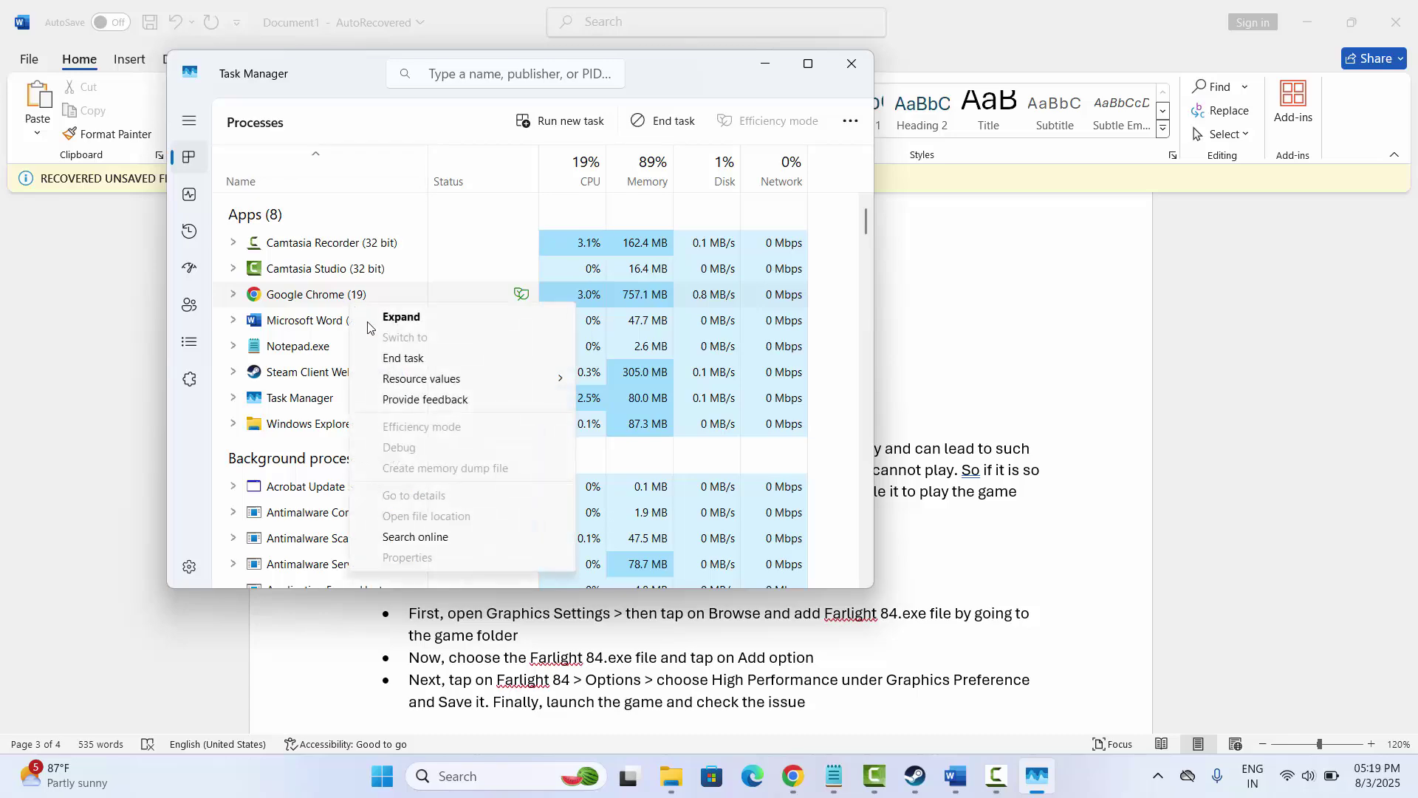
pyautogui.click(852, 64)
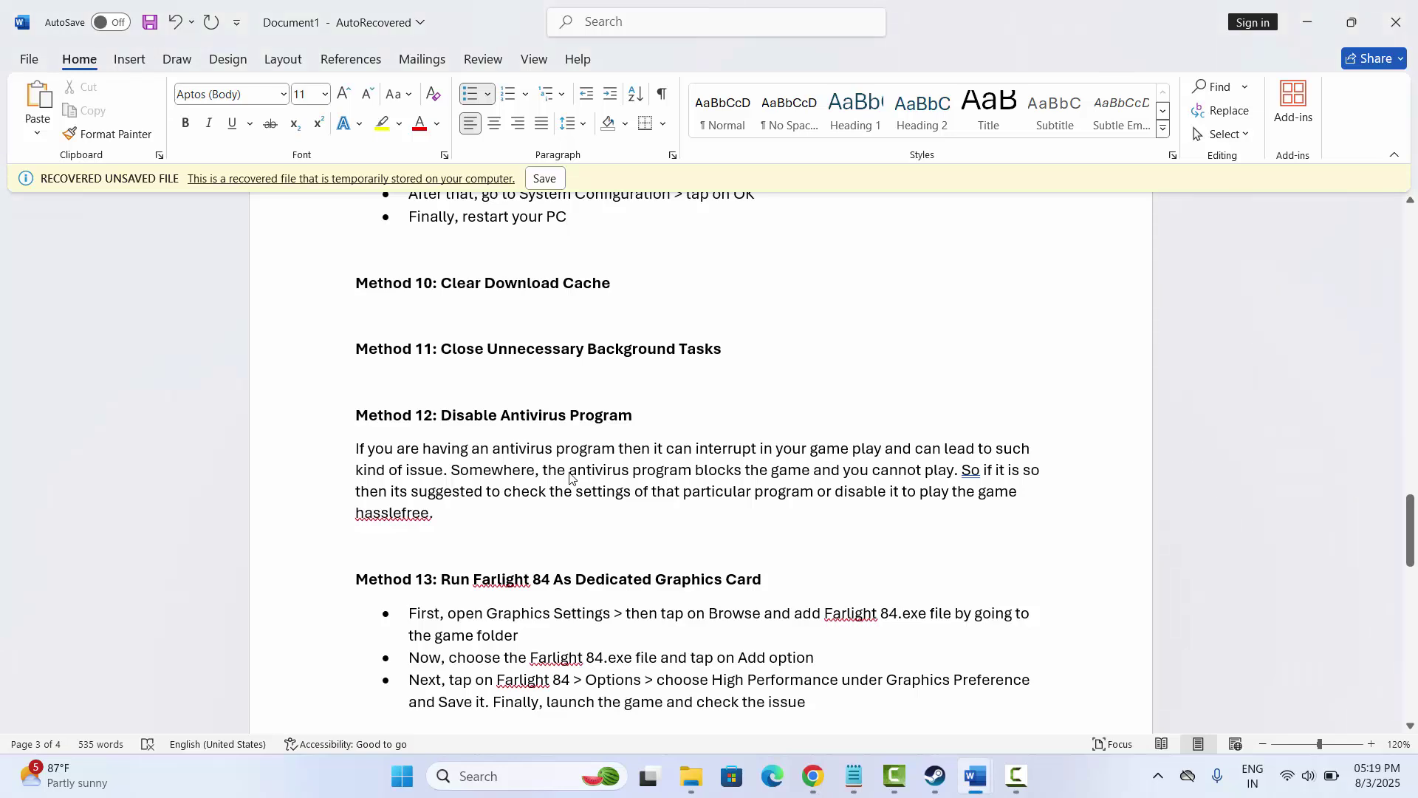
# Scroll to Method 14: Install Visual C++ and its download link, then open Windows Search.
pyautogui.scroll(-3, 616, 484)
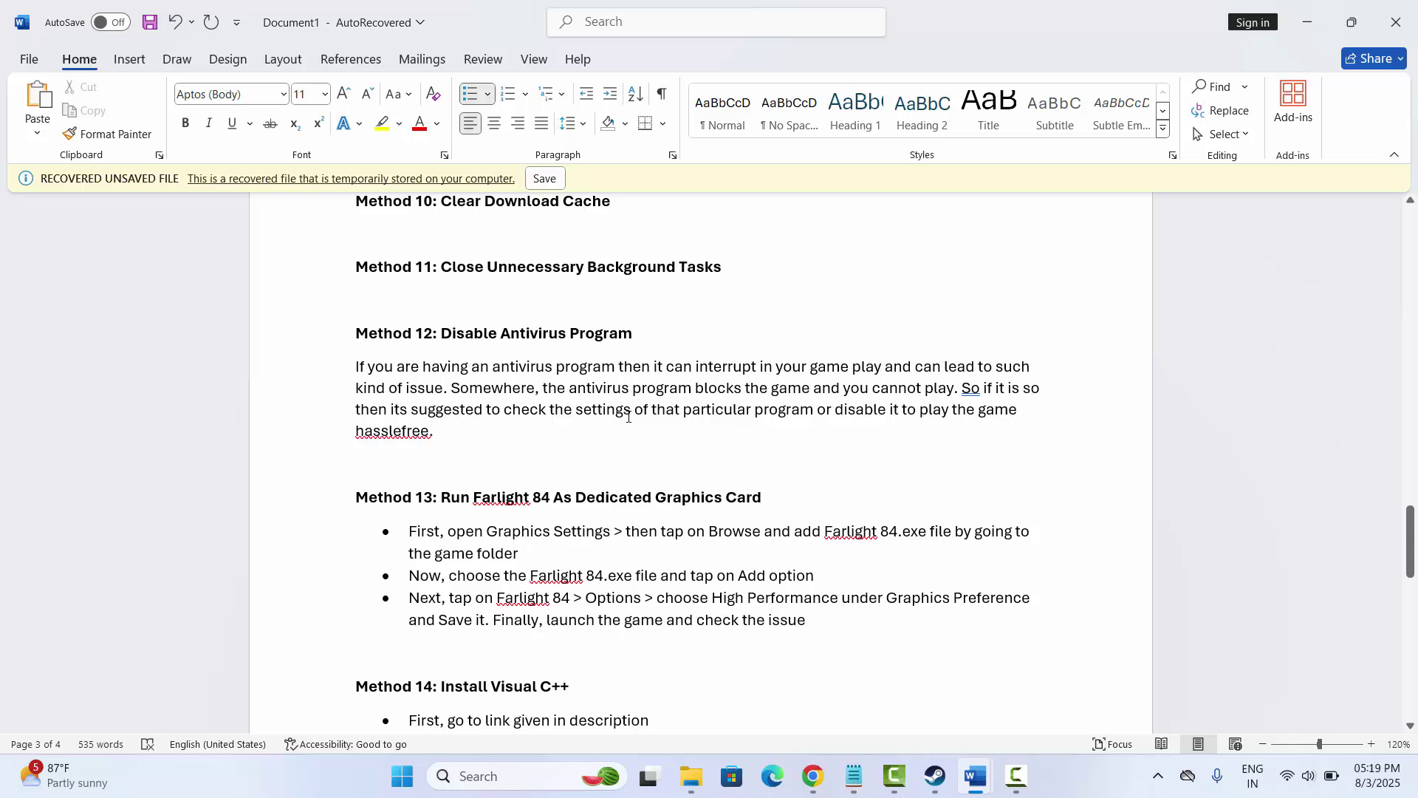
pyautogui.scroll(-3, 629, 416)
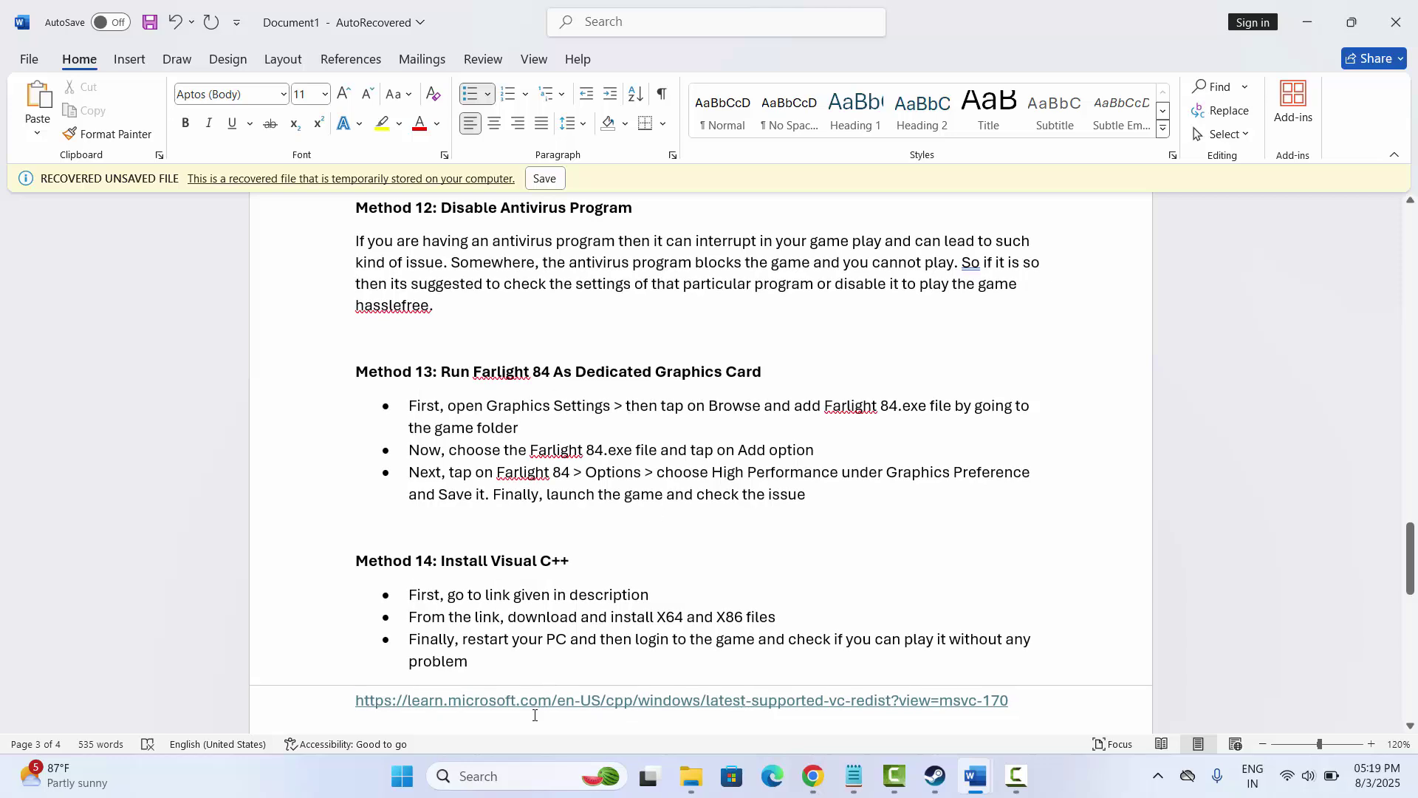
pyautogui.click(473, 775)
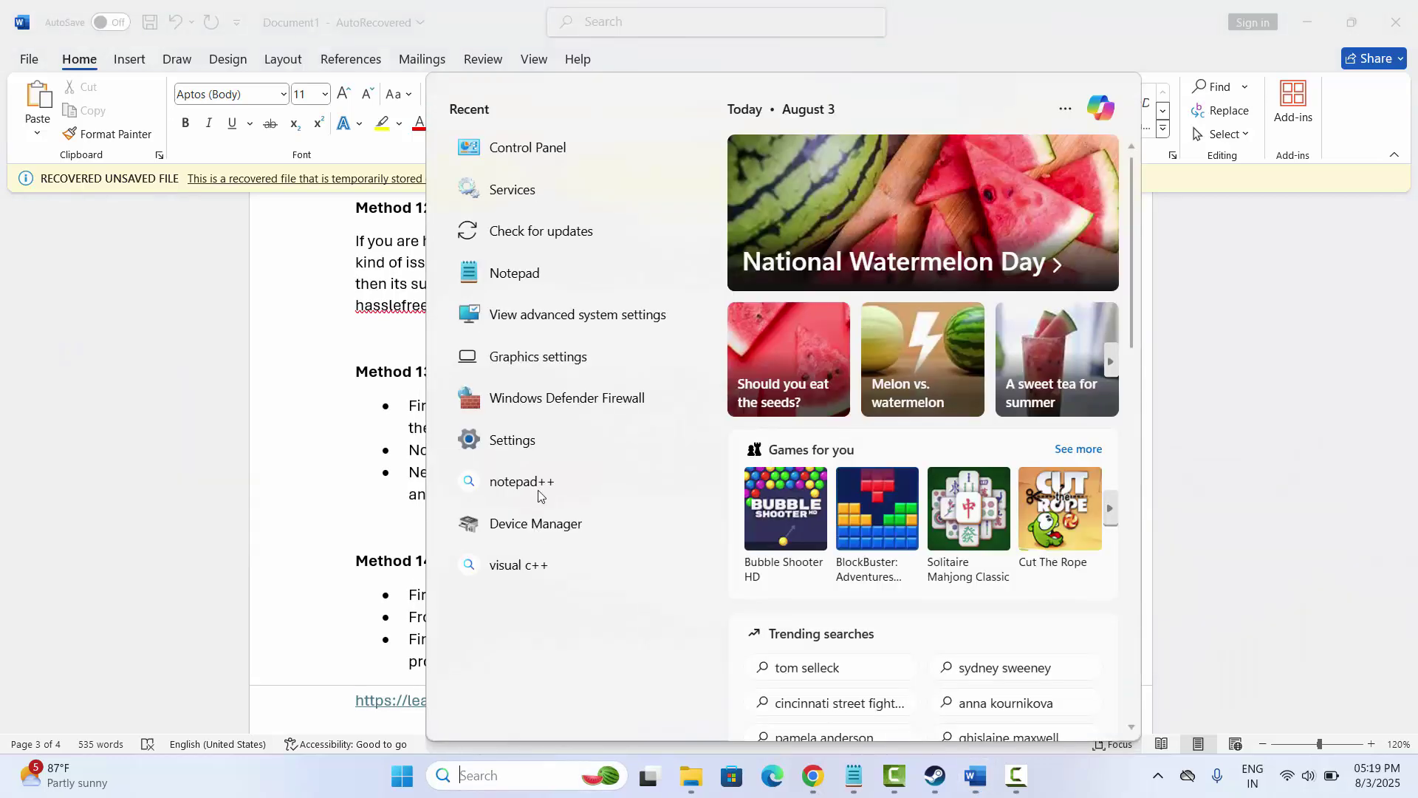
# In Graphics settings, add the SolarlandClient executable from the WindowsClient folder to the app list.
pyautogui.click(546, 356)
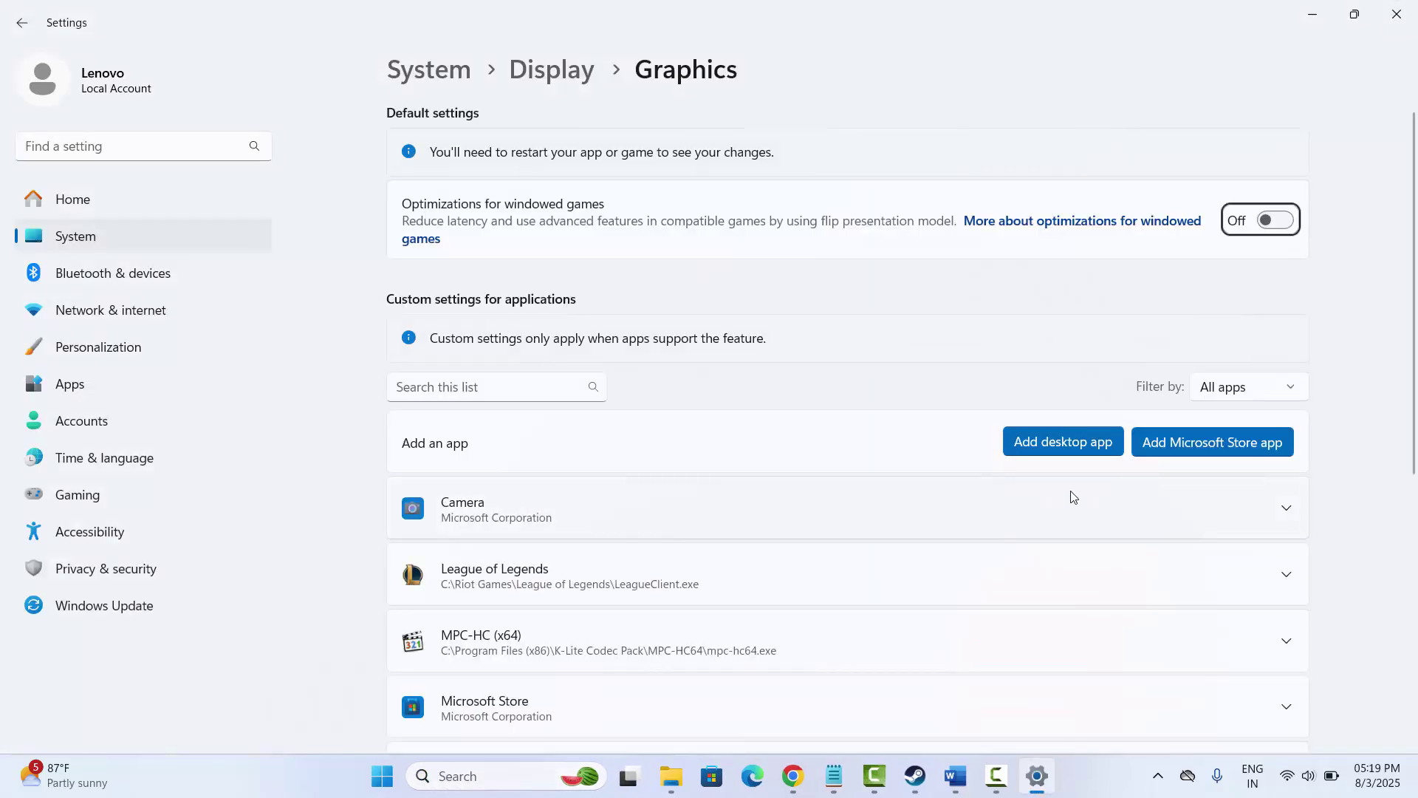
pyautogui.scroll(-6, 1083, 601)
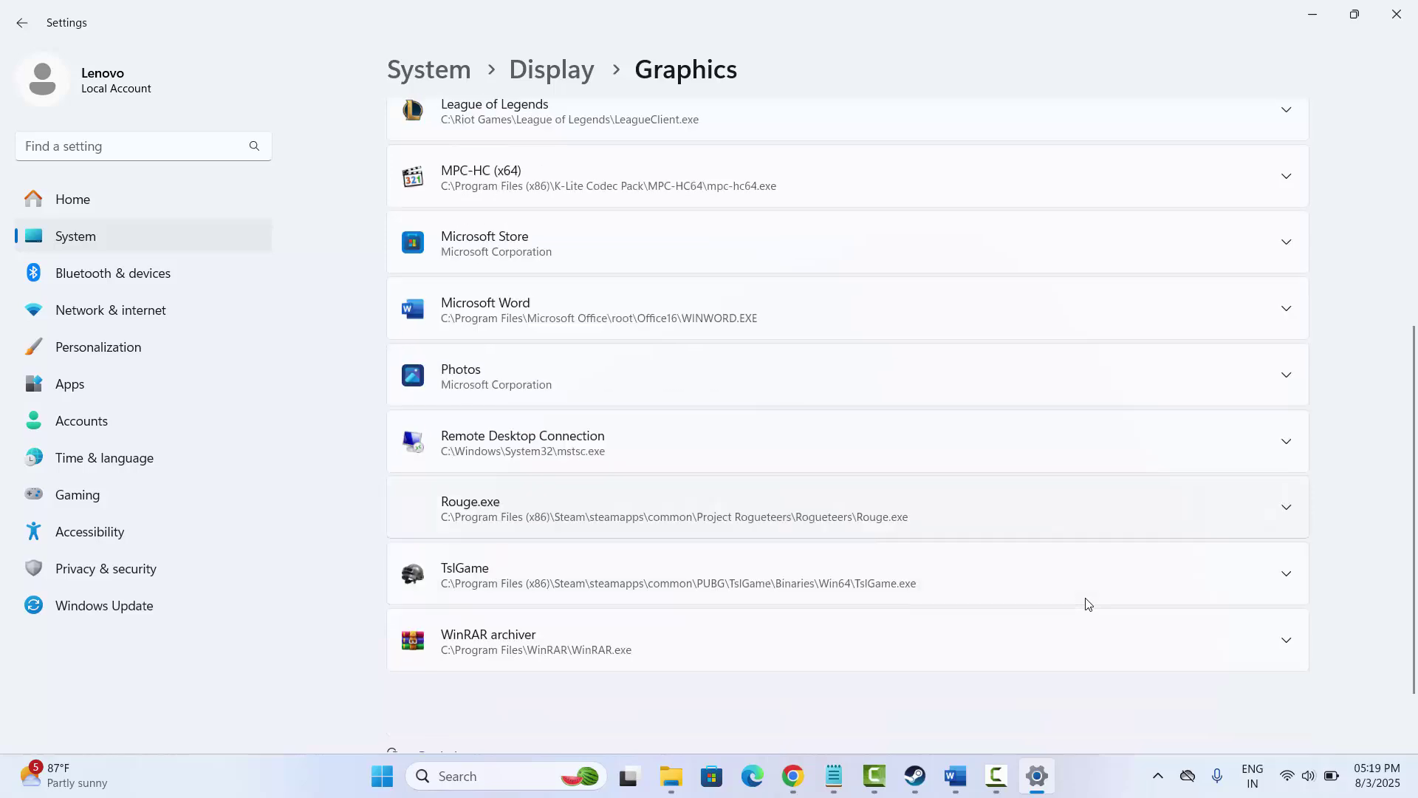
pyautogui.scroll(6, 1082, 601)
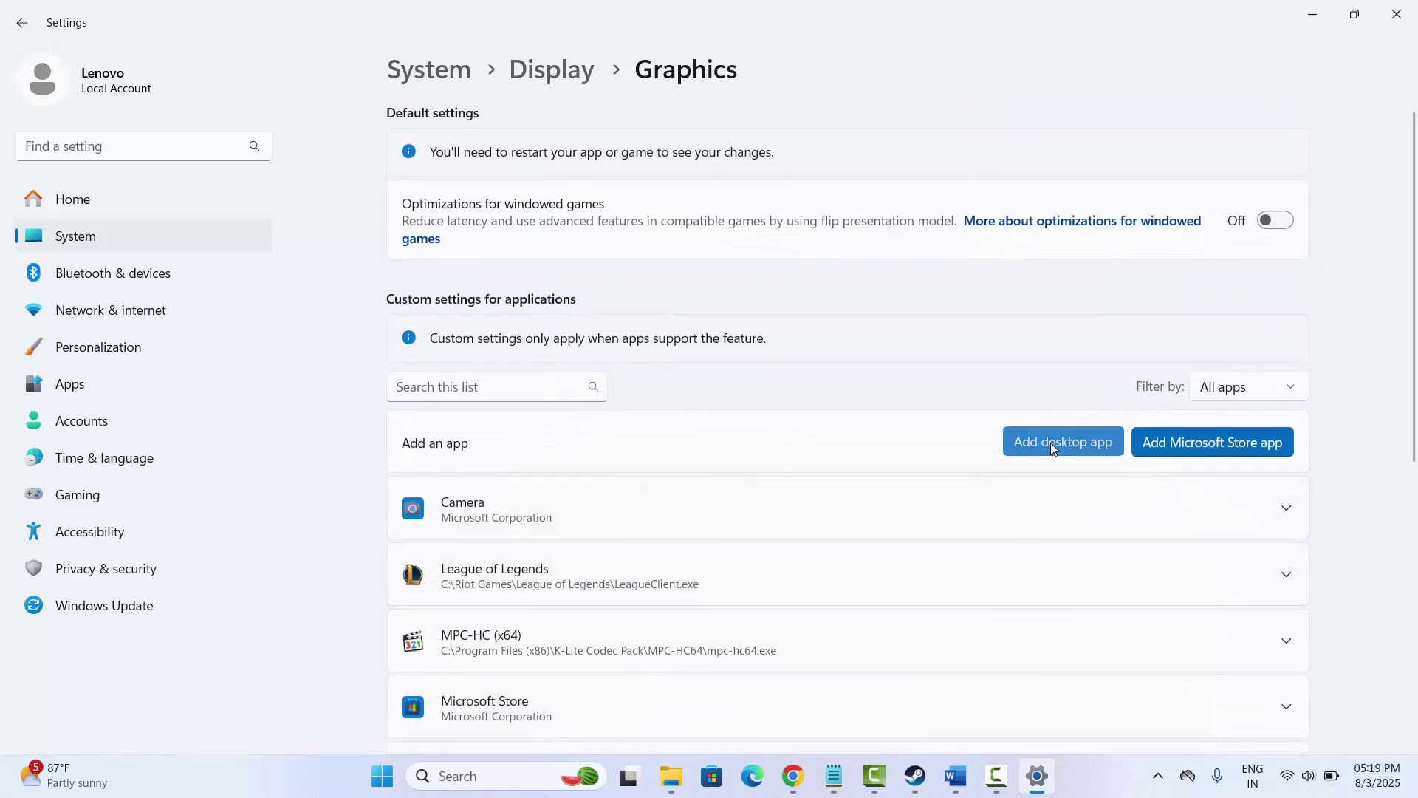
pyautogui.click(1051, 442)
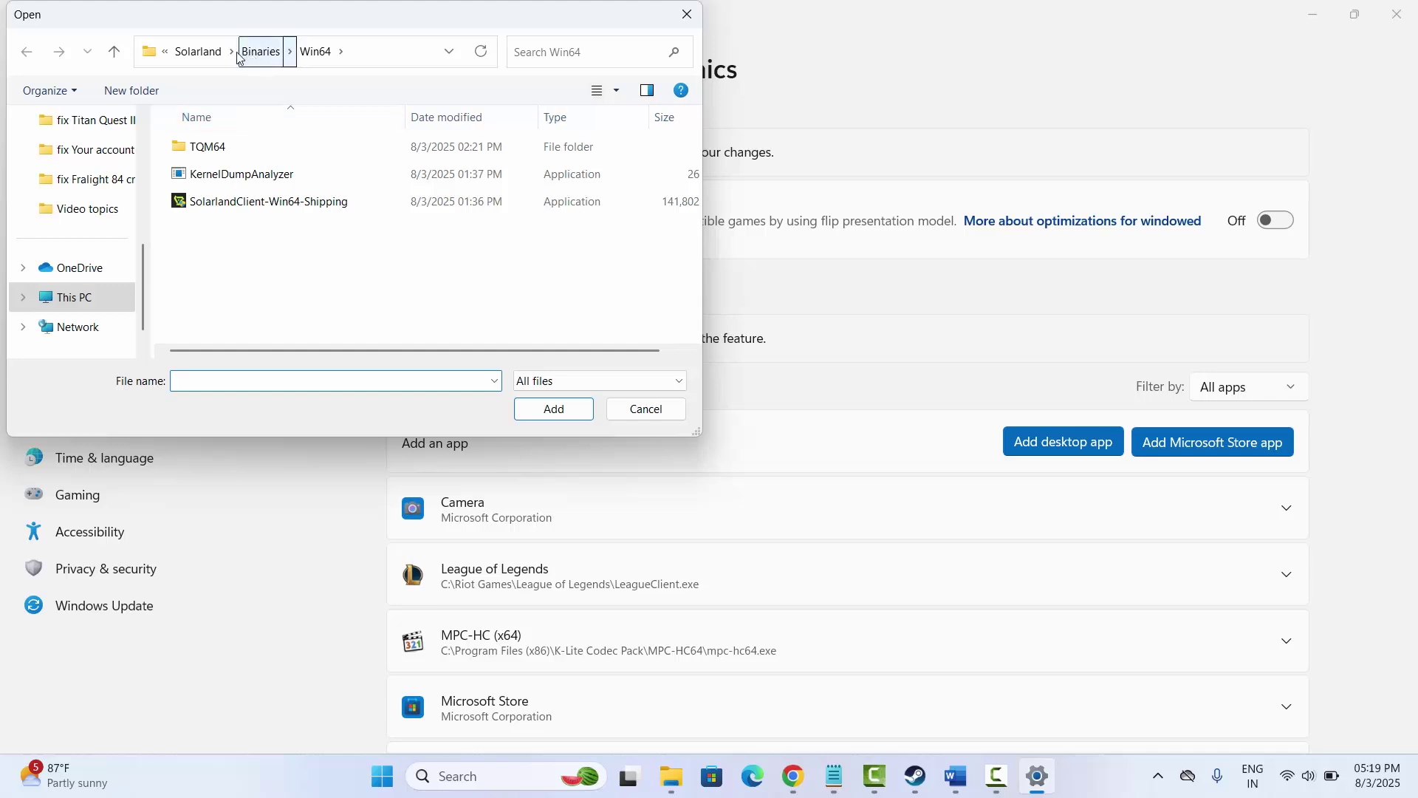
pyautogui.click(198, 50)
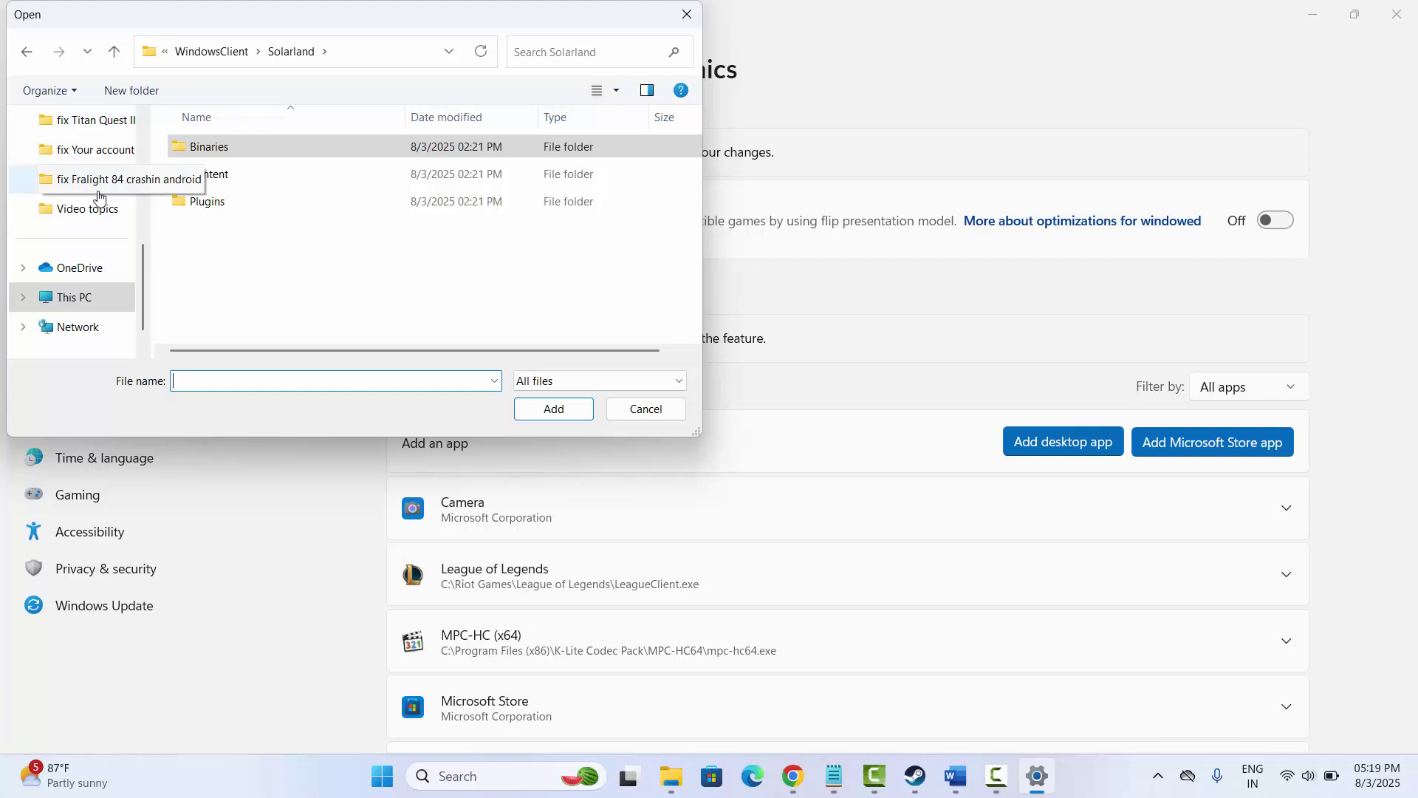
pyautogui.click(212, 52)
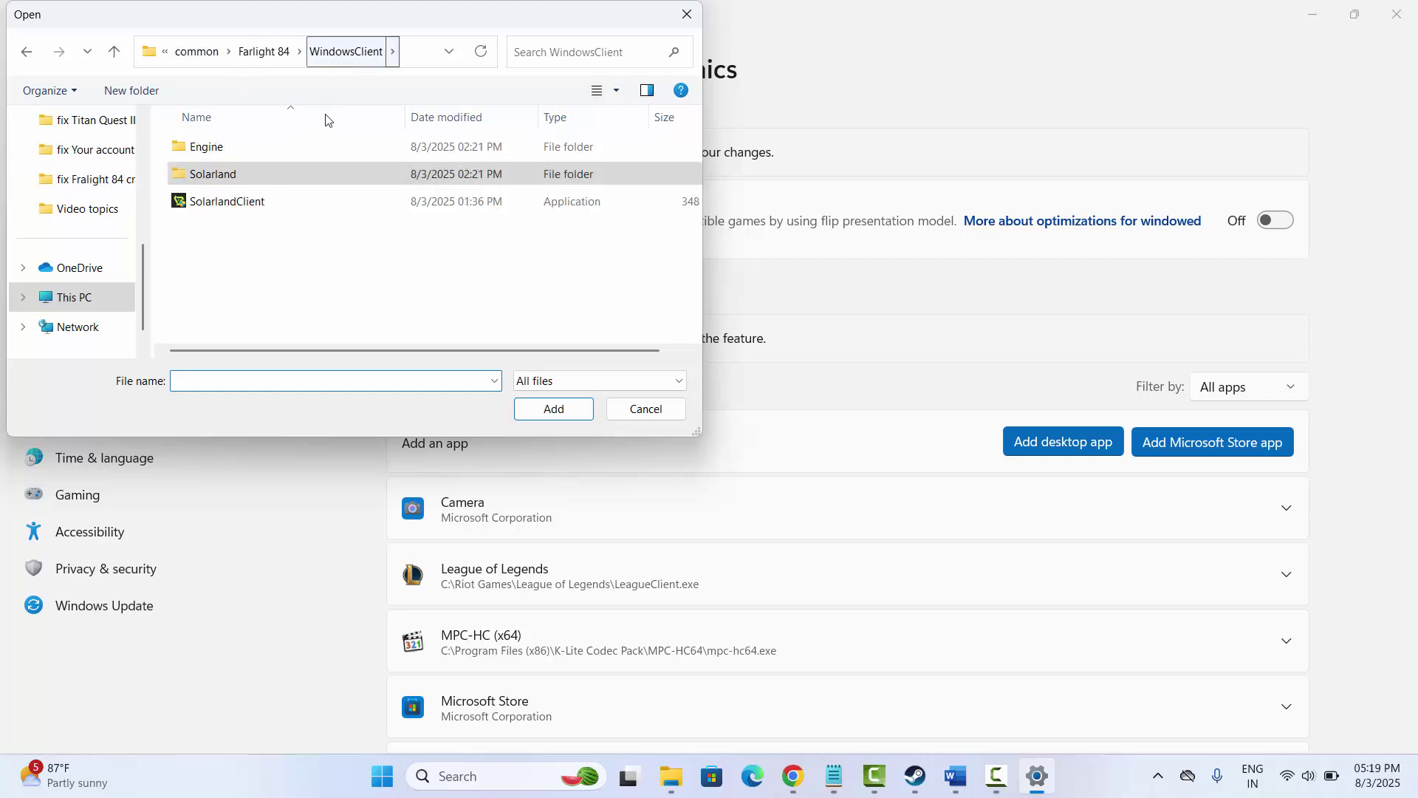
pyautogui.click(258, 206)
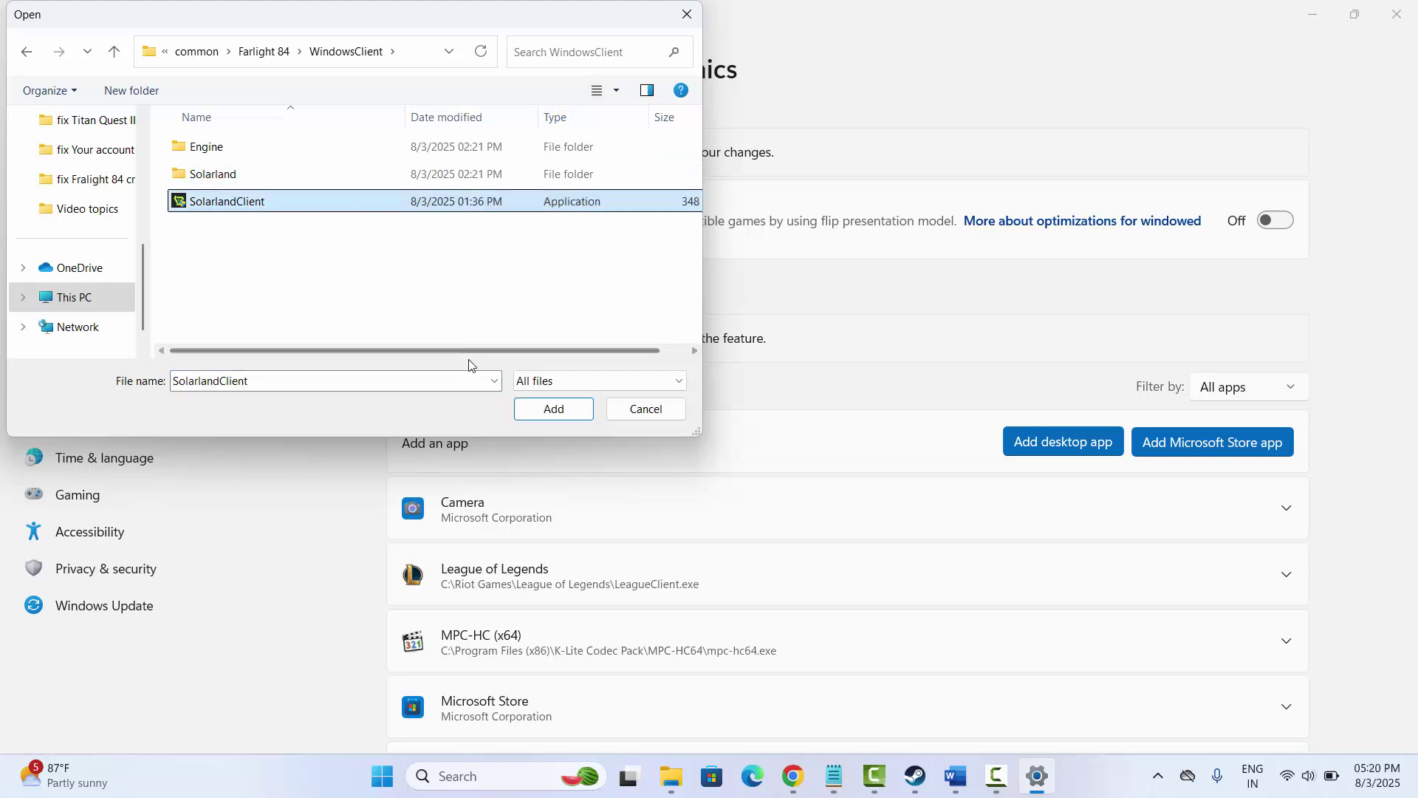
pyautogui.click(553, 410)
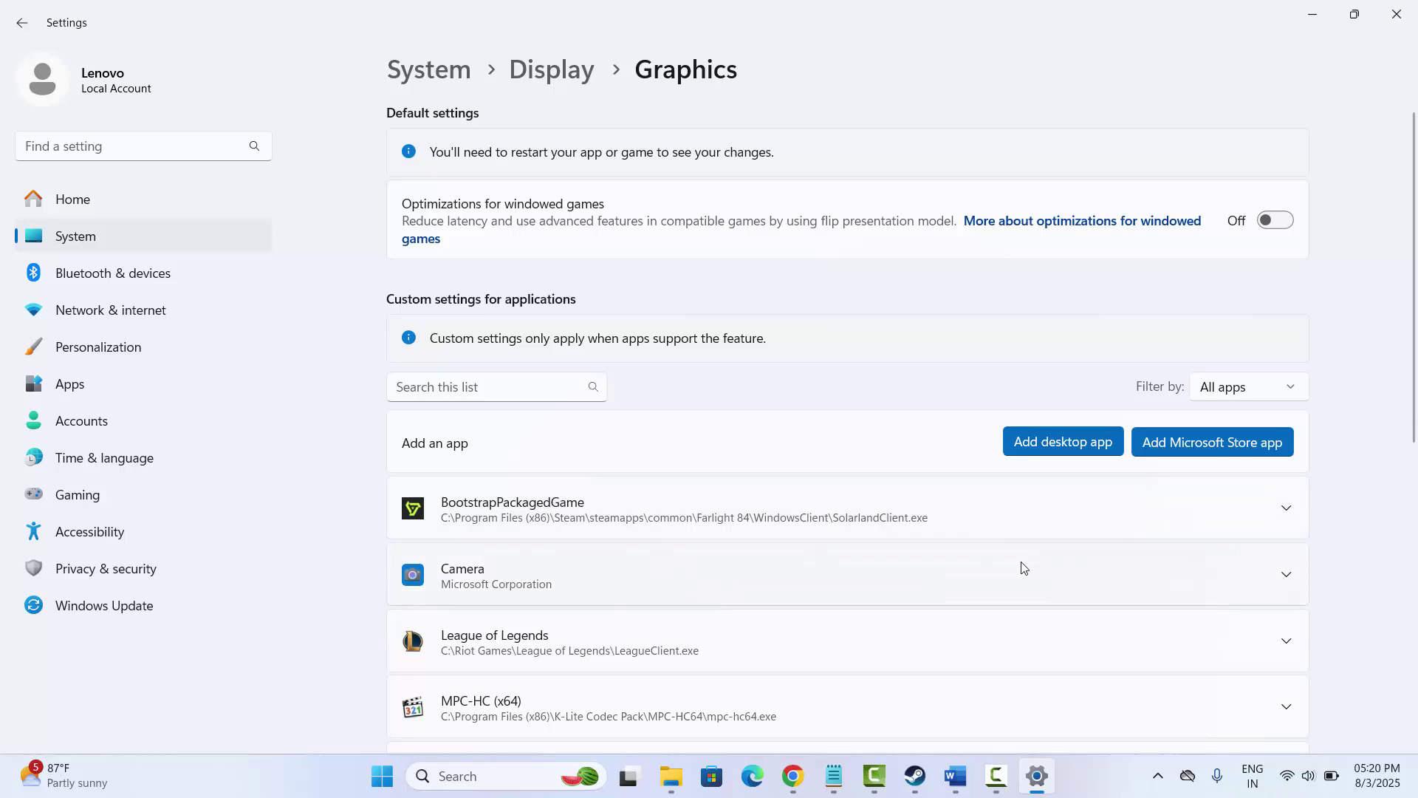
# Set SolarlandClient's GPU preference to High Performance, then close Settings.
pyautogui.click(1238, 525)
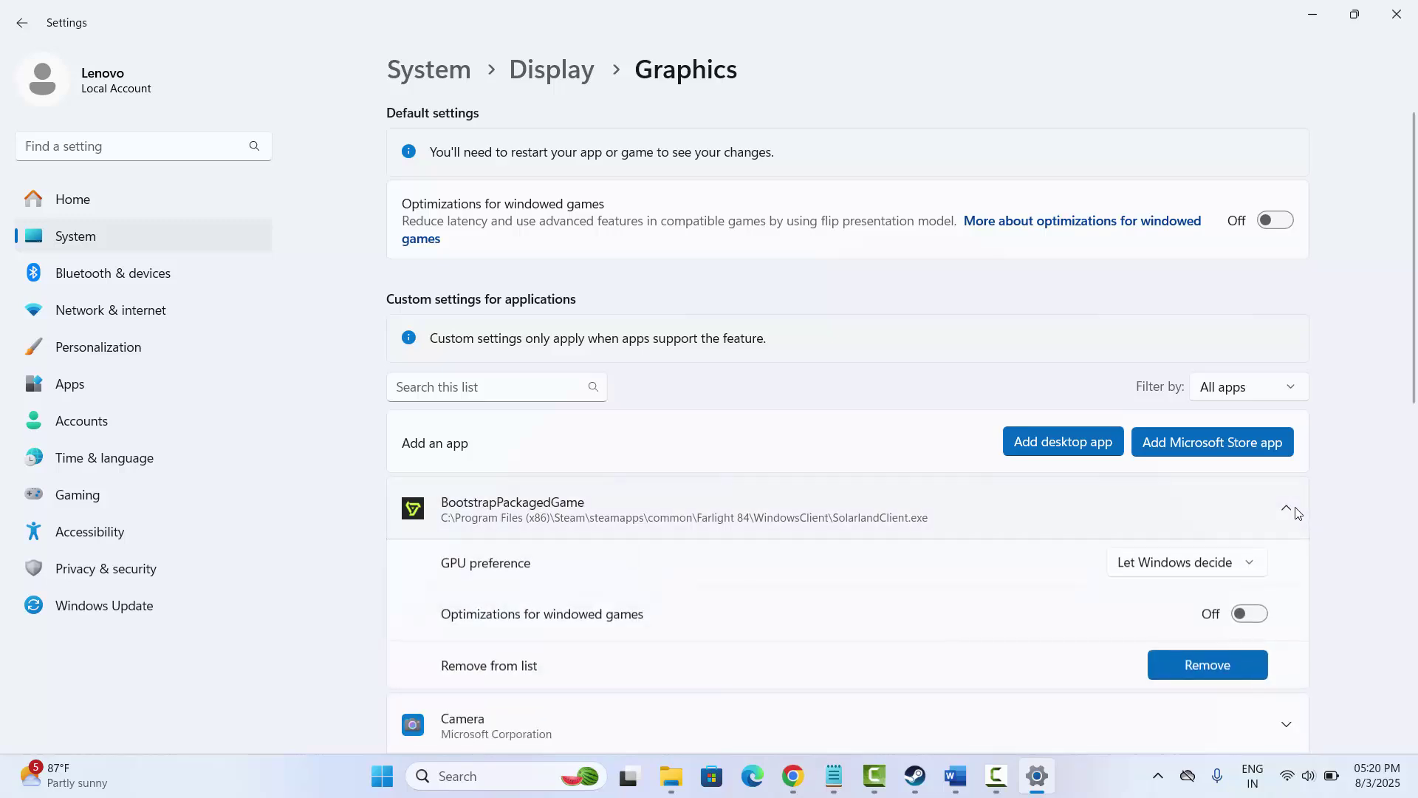
pyautogui.click(1157, 575)
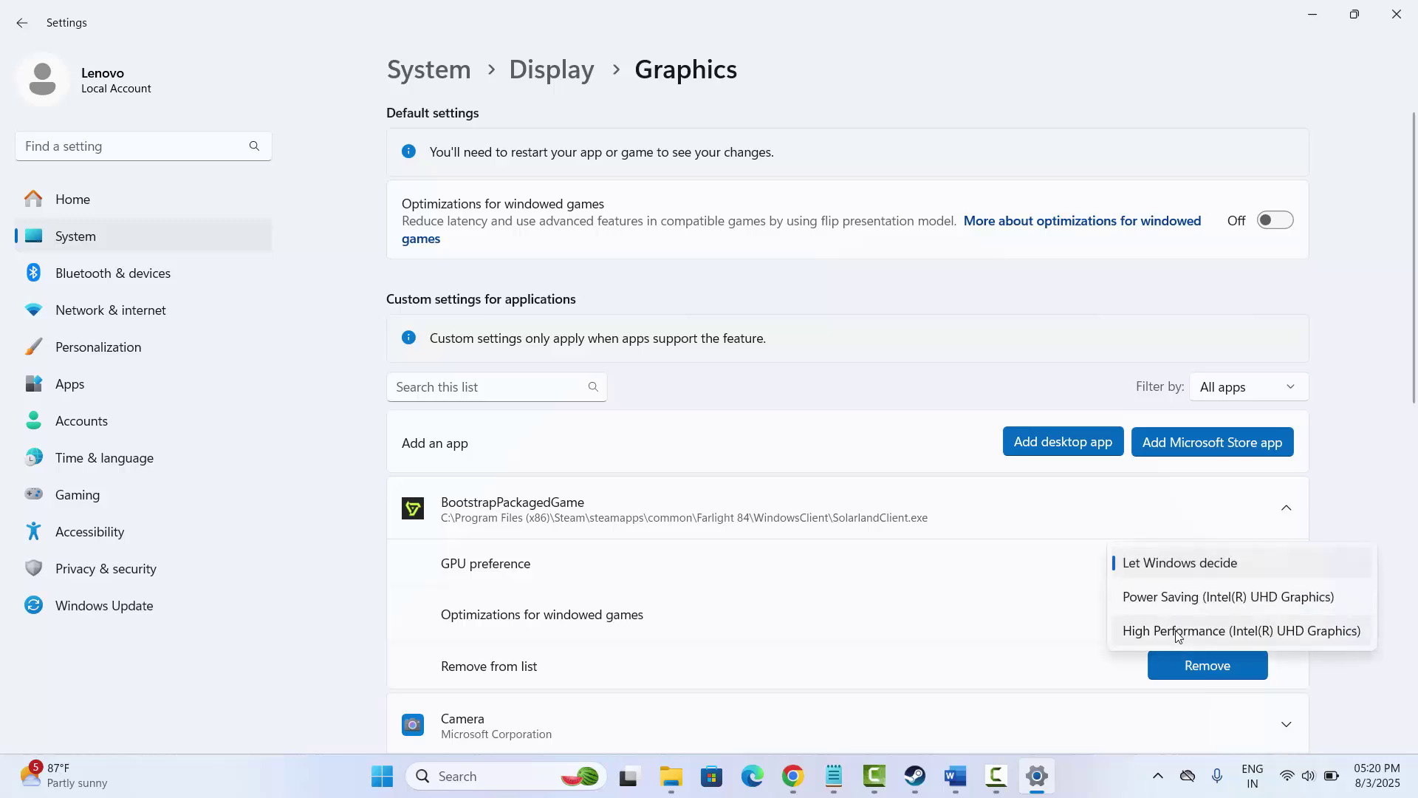
pyautogui.click(1176, 631)
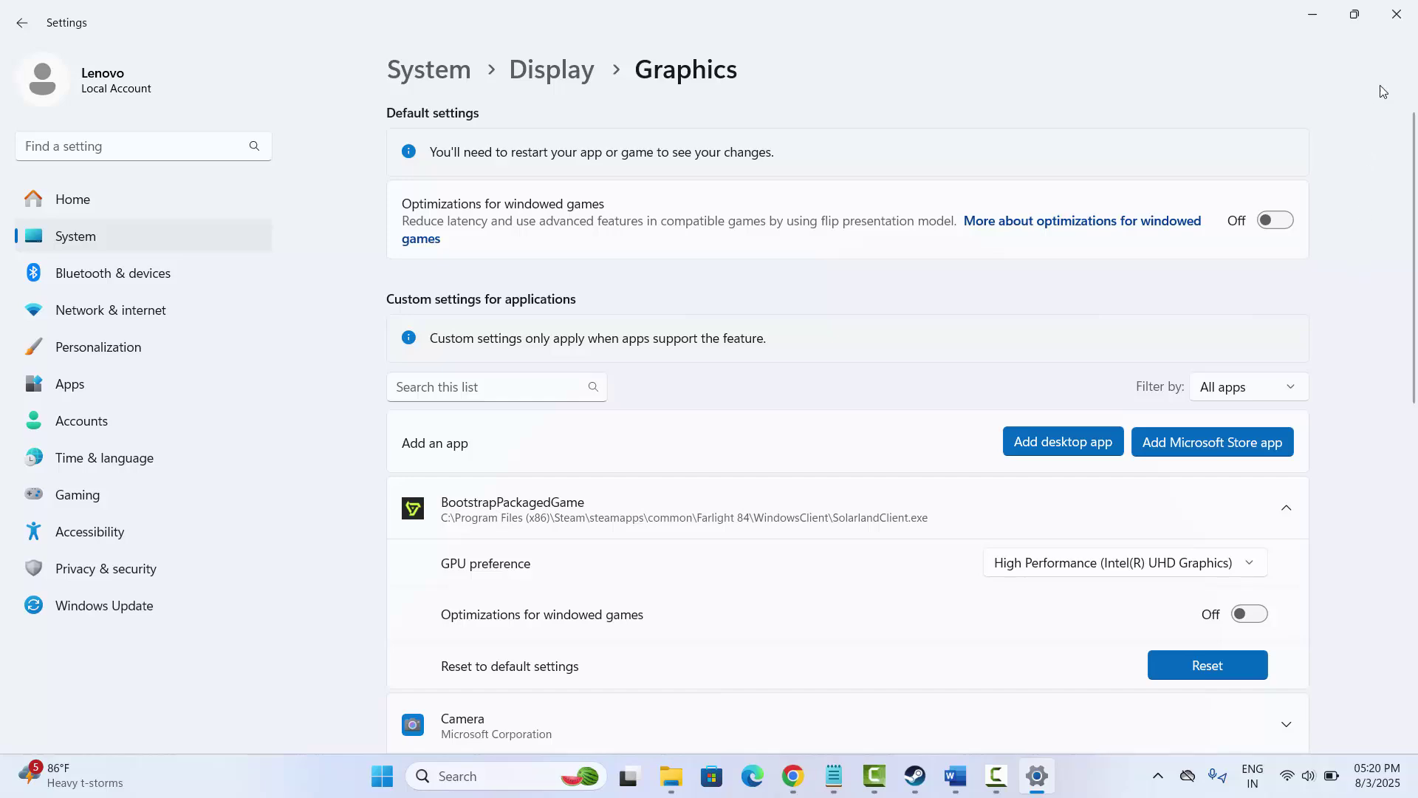
pyautogui.click(1396, 15)
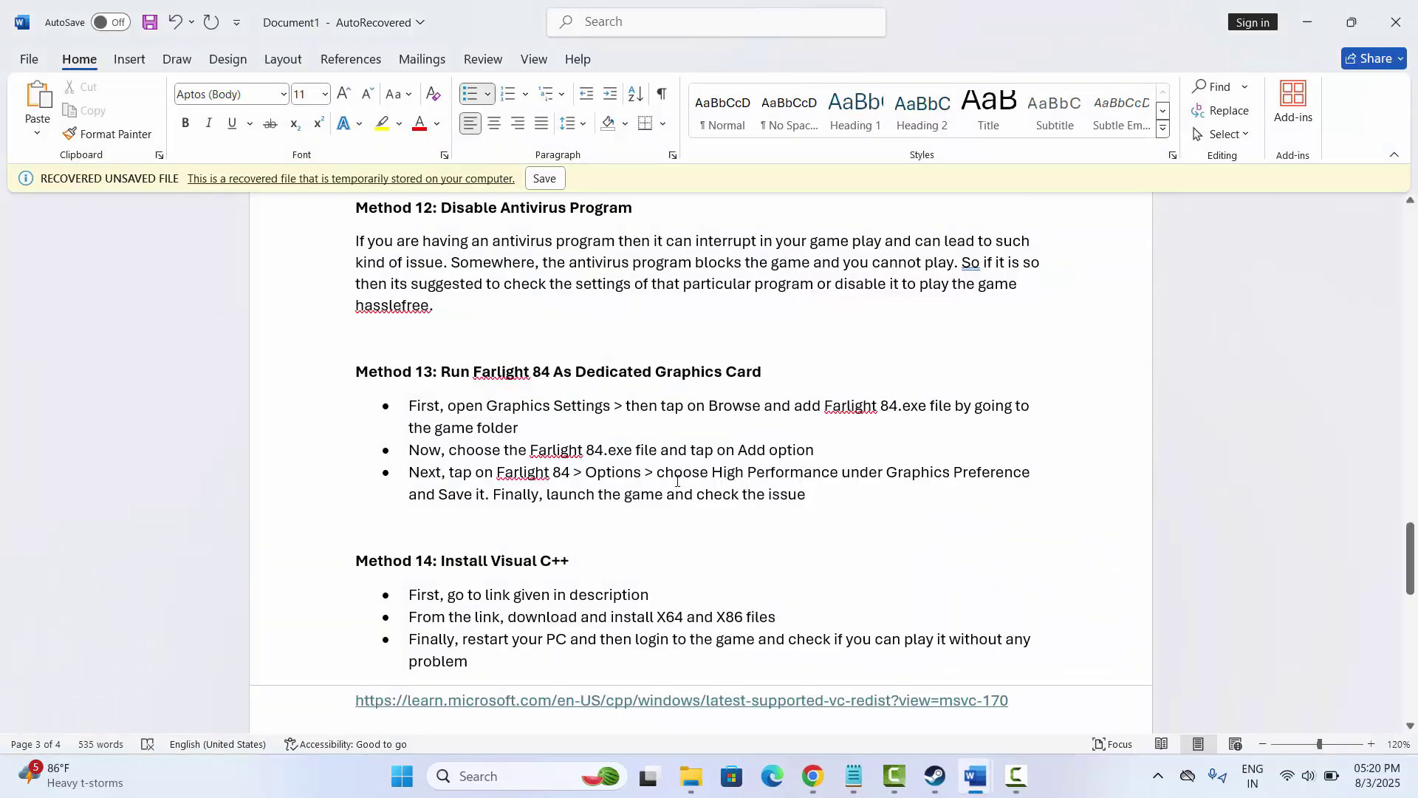
# Review Method 14's Visual C++ download link in Word, then switch to Farlight 84 in Steam.
pyautogui.scroll(-3, 677, 481)
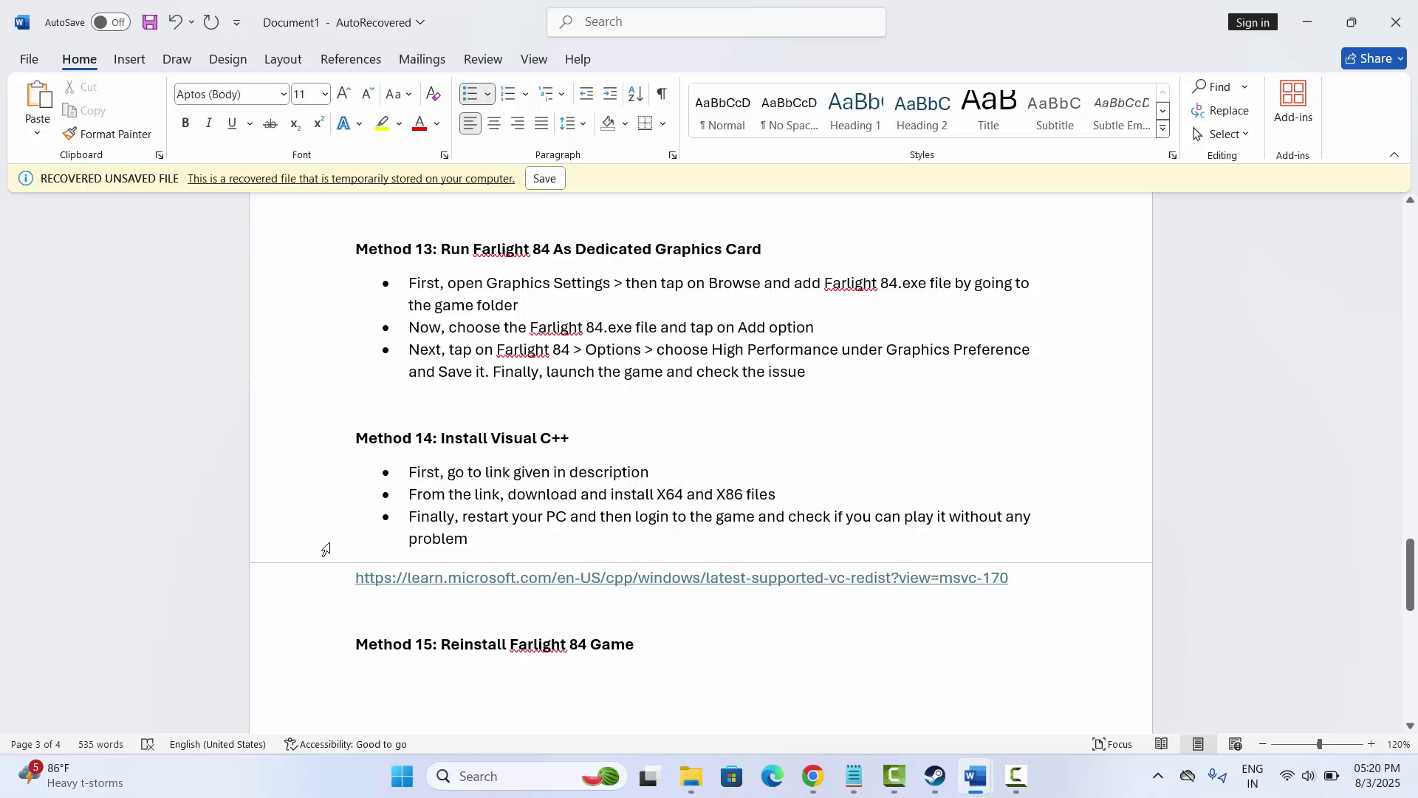
pyautogui.click(313, 596)
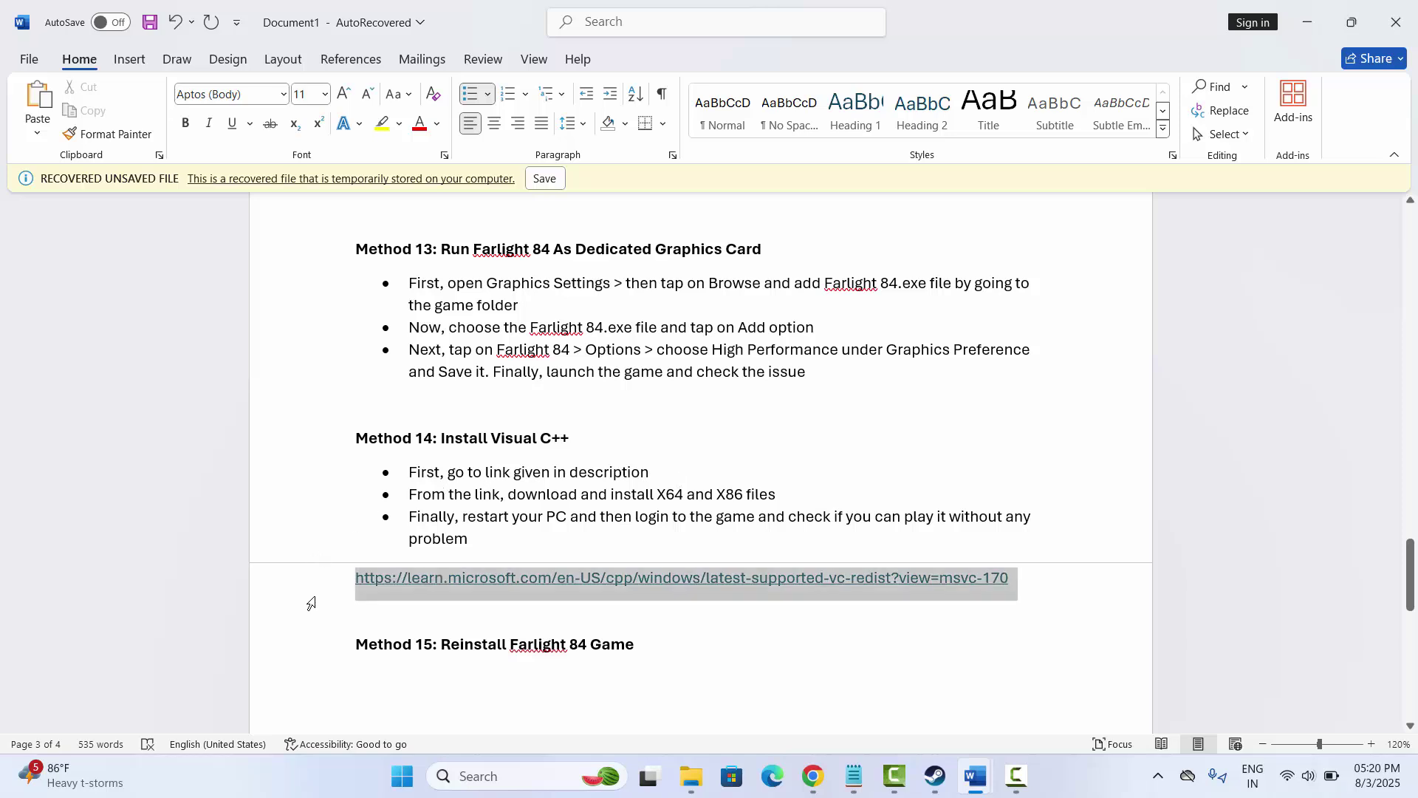
pyautogui.click(548, 492)
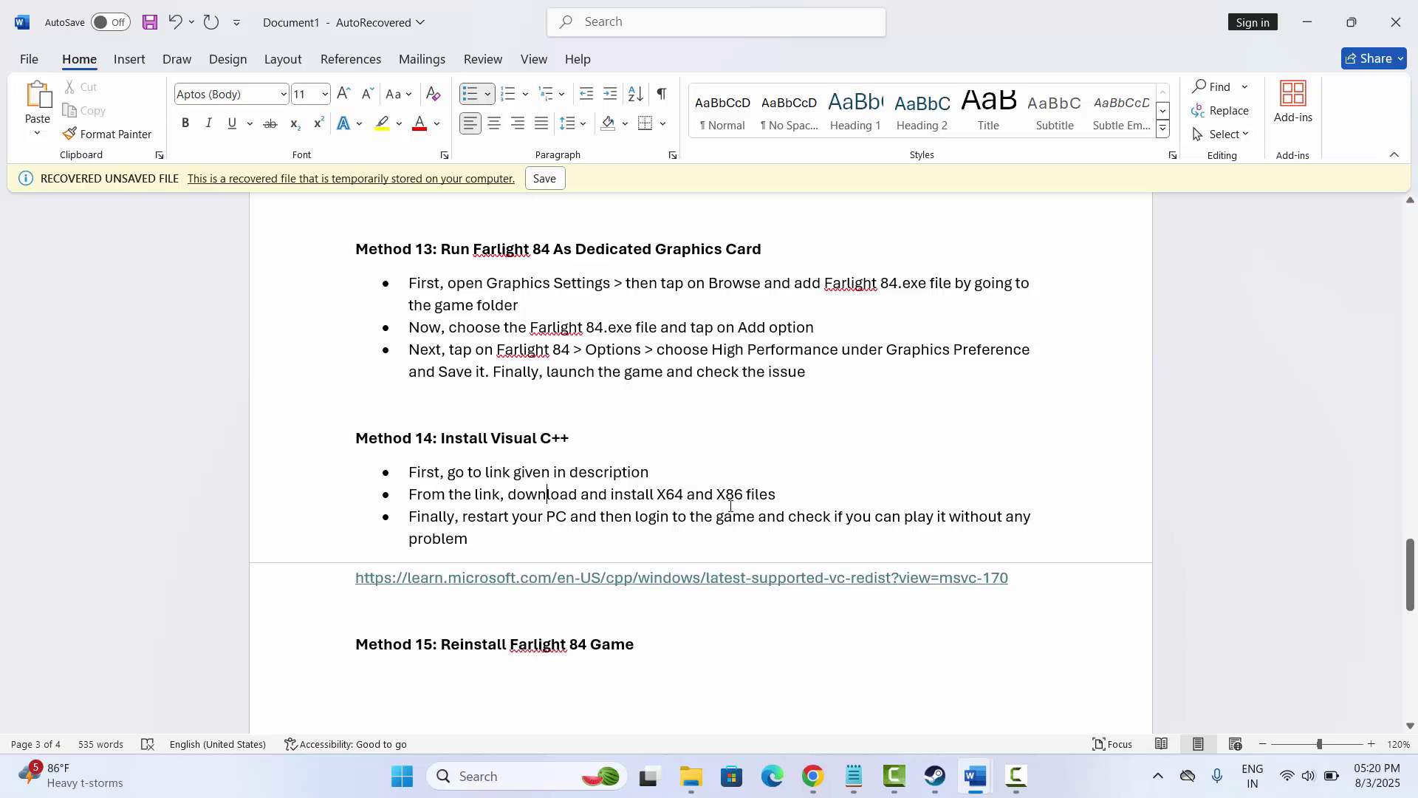
pyautogui.scroll(-3, 730, 507)
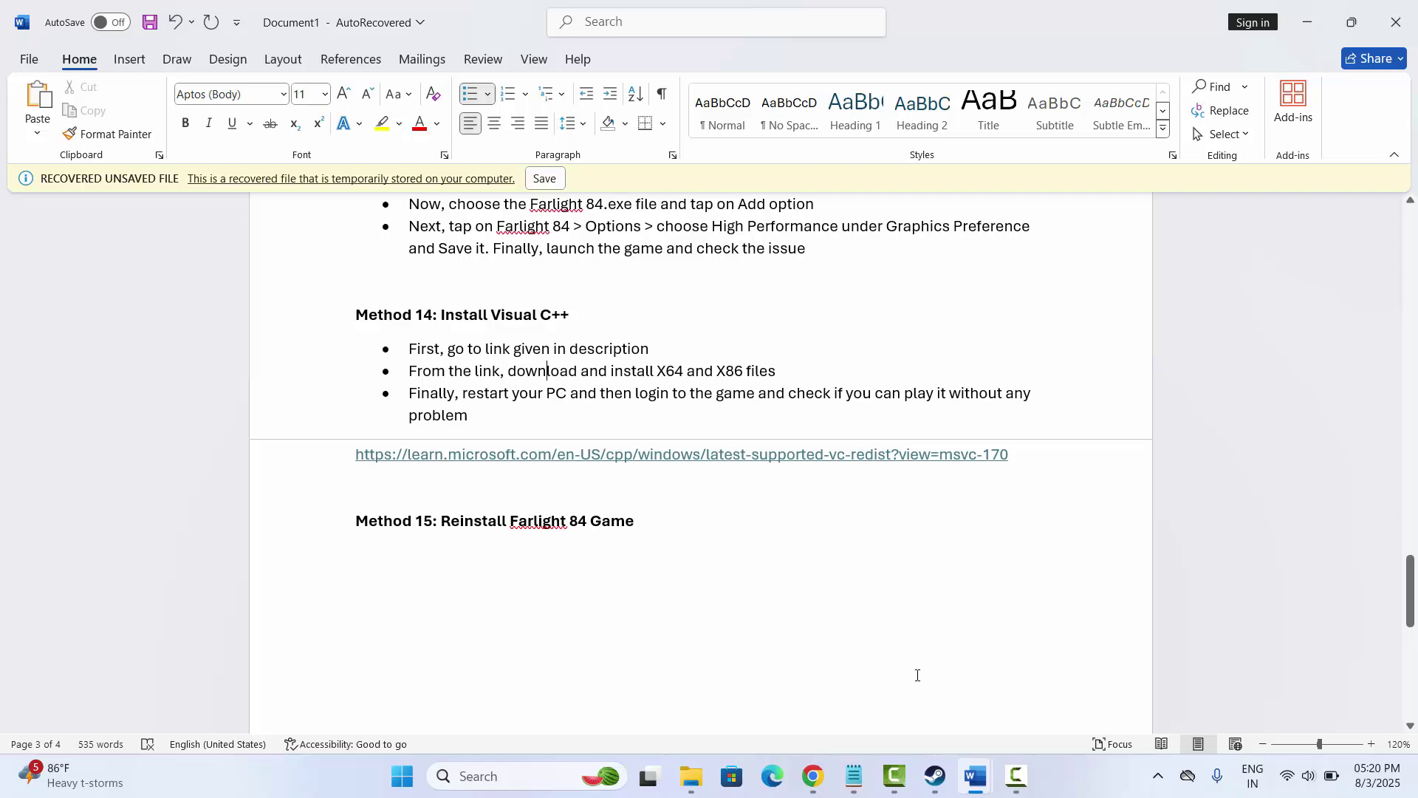
pyautogui.click(935, 775)
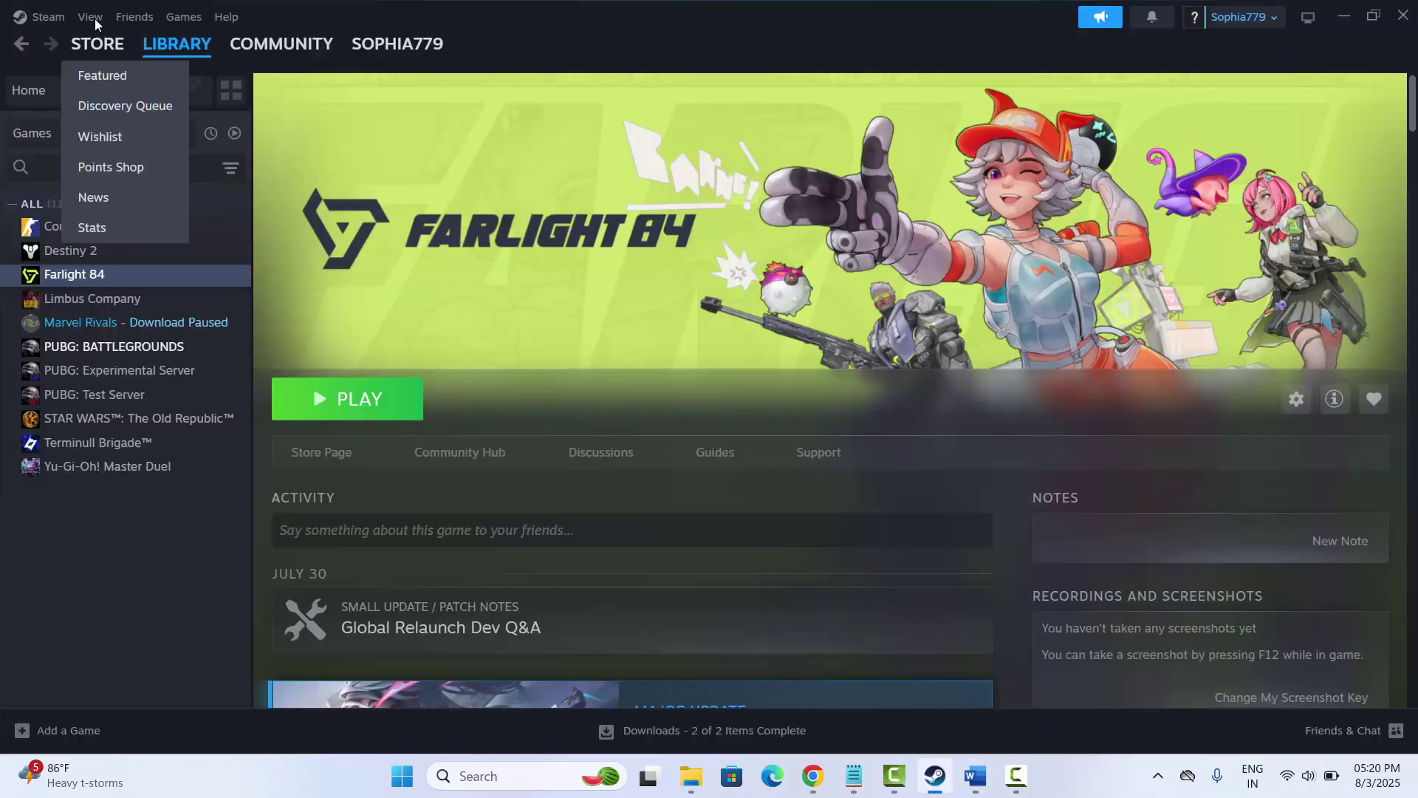
# Open Farlight 84's Manage > Uninstall prompt, cancel it, then open Windows search.
pyautogui.rightClick(94, 274)
pyautogui.moveTo(174, 381)
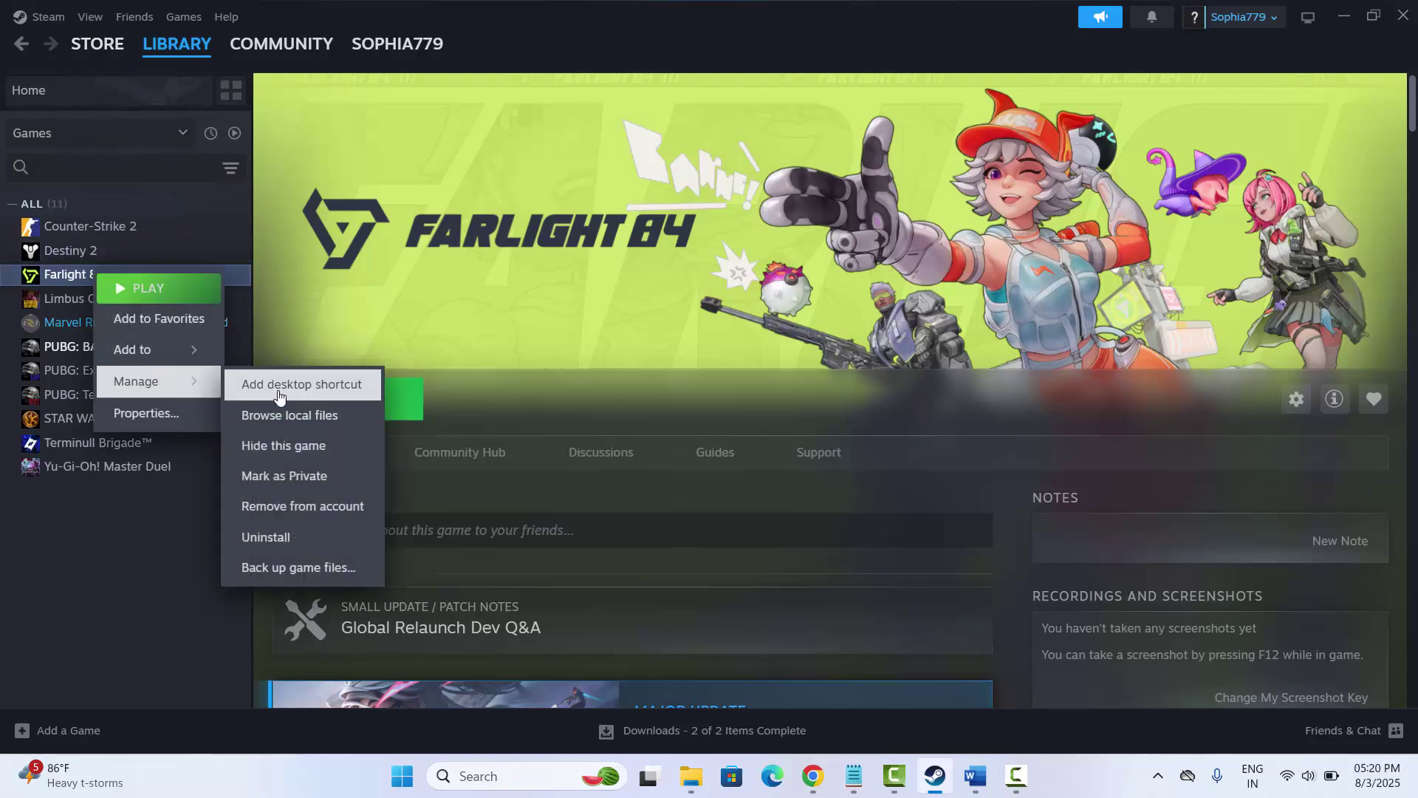
pyautogui.click(285, 539)
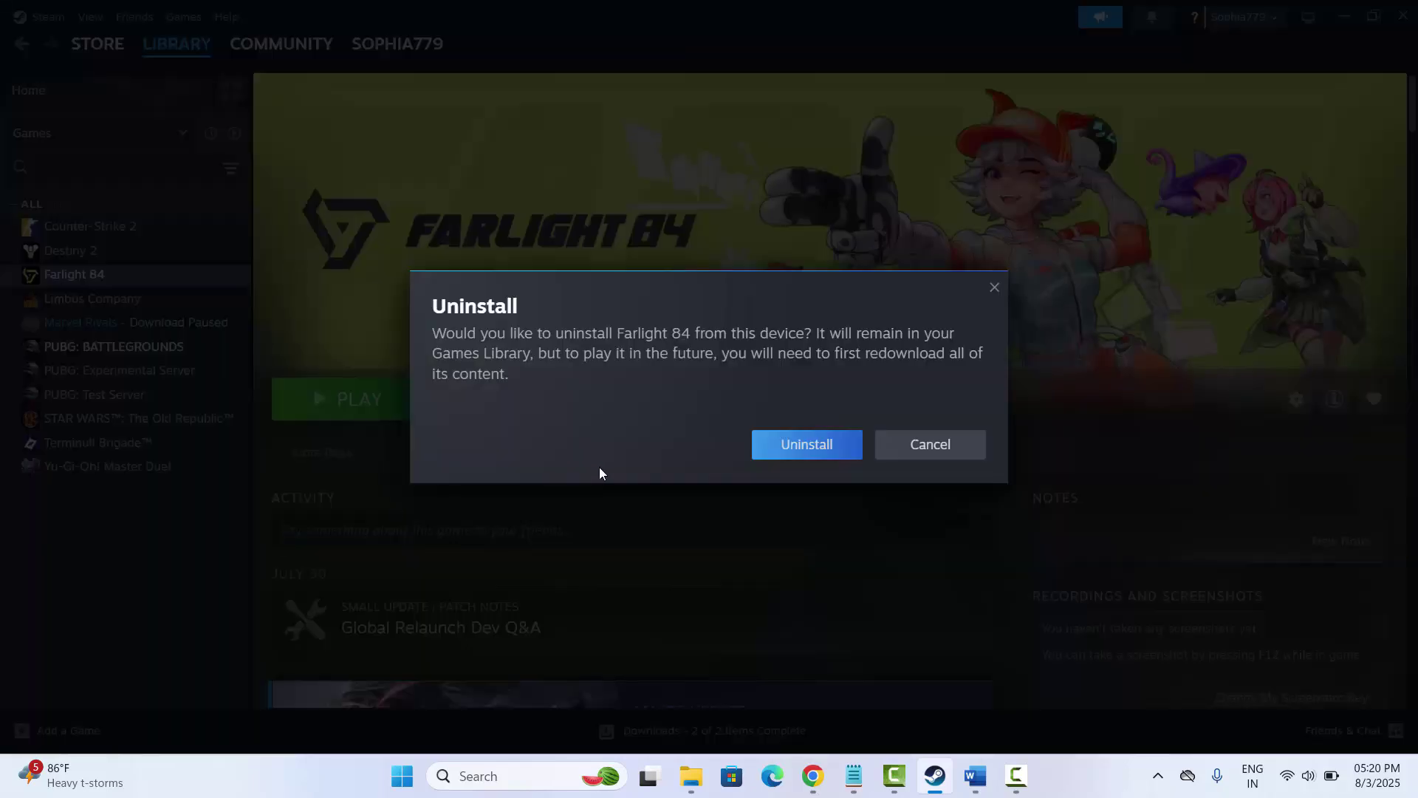
pyautogui.click(927, 456)
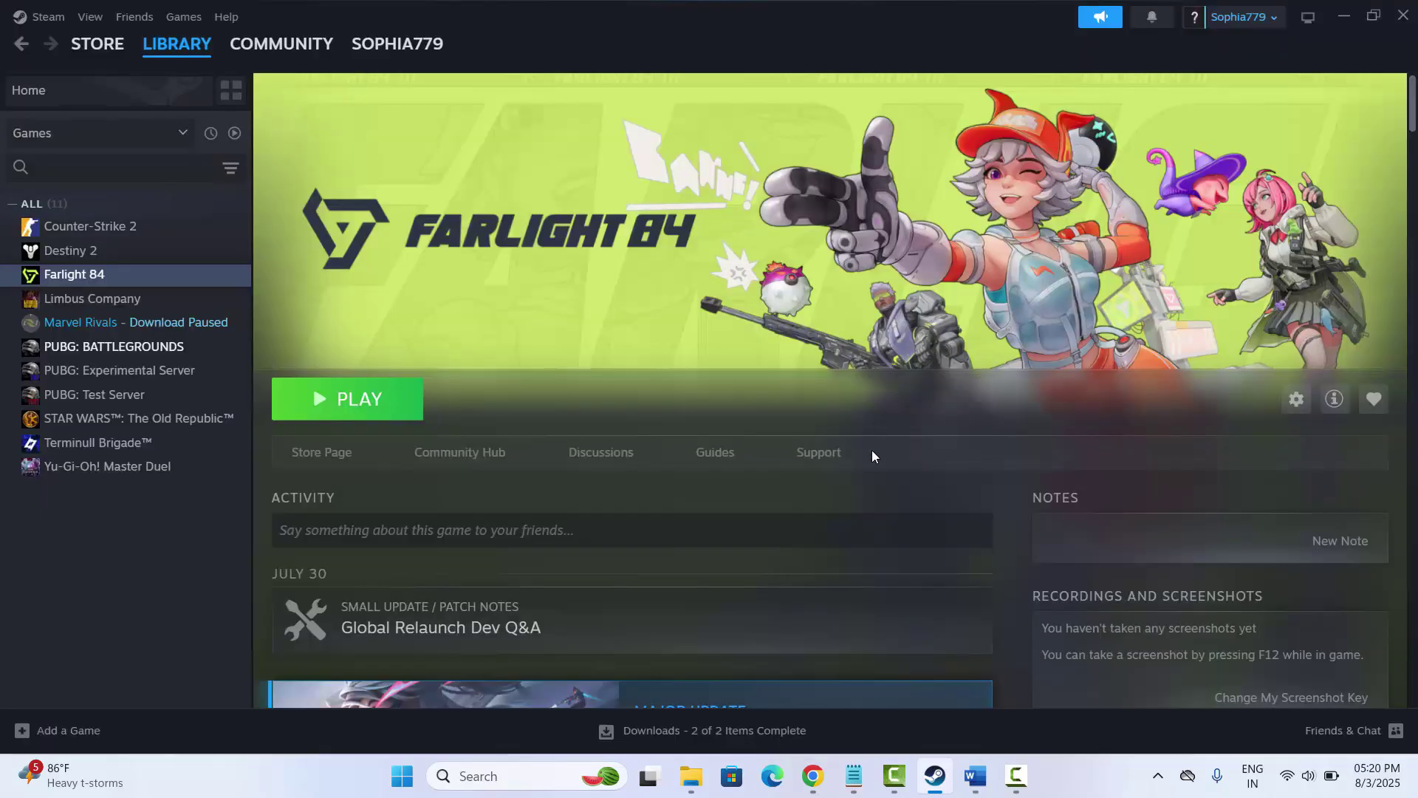
pyautogui.click(506, 773)
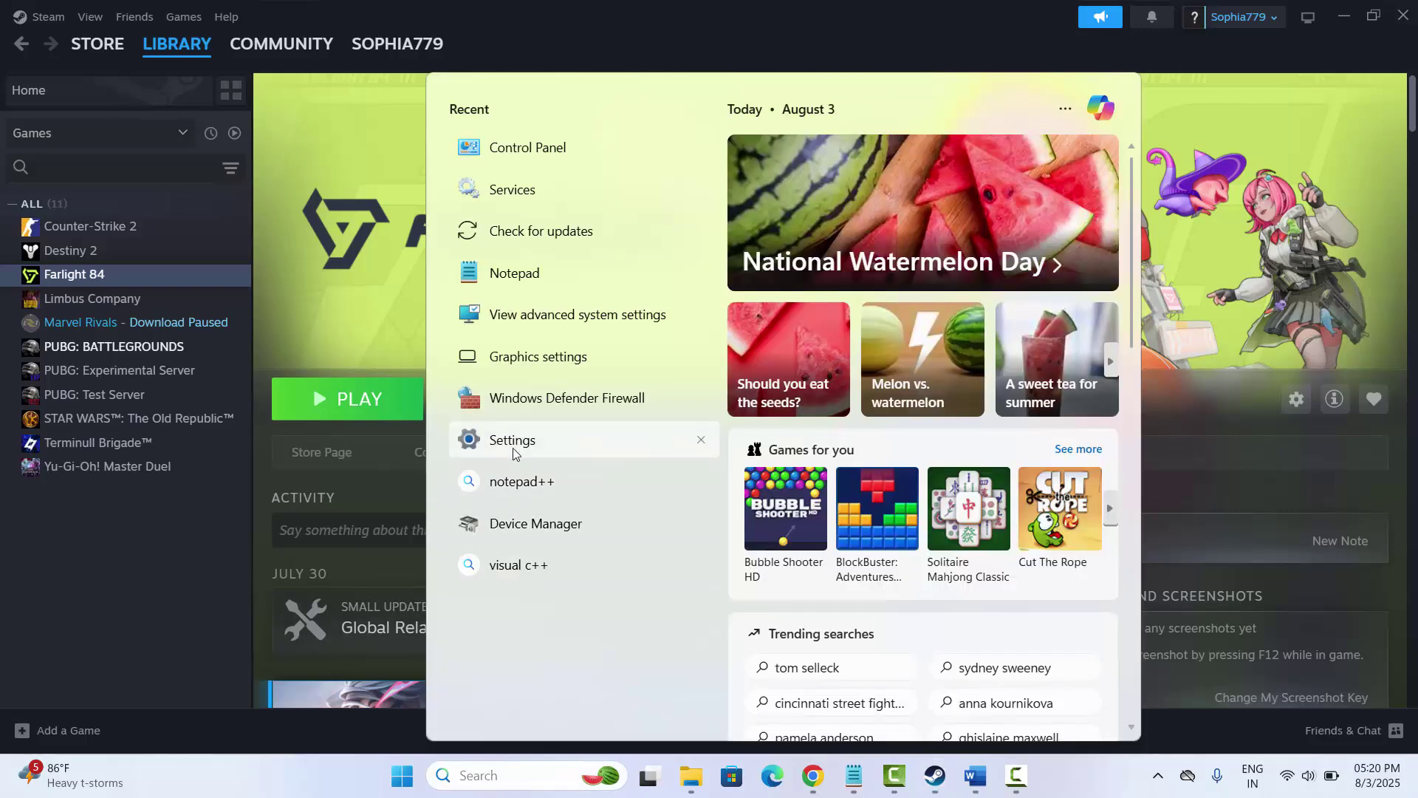
# Search Installed apps for 'far', view Farlight 84's uninstall option, then close Settings.
pyautogui.click(512, 441)
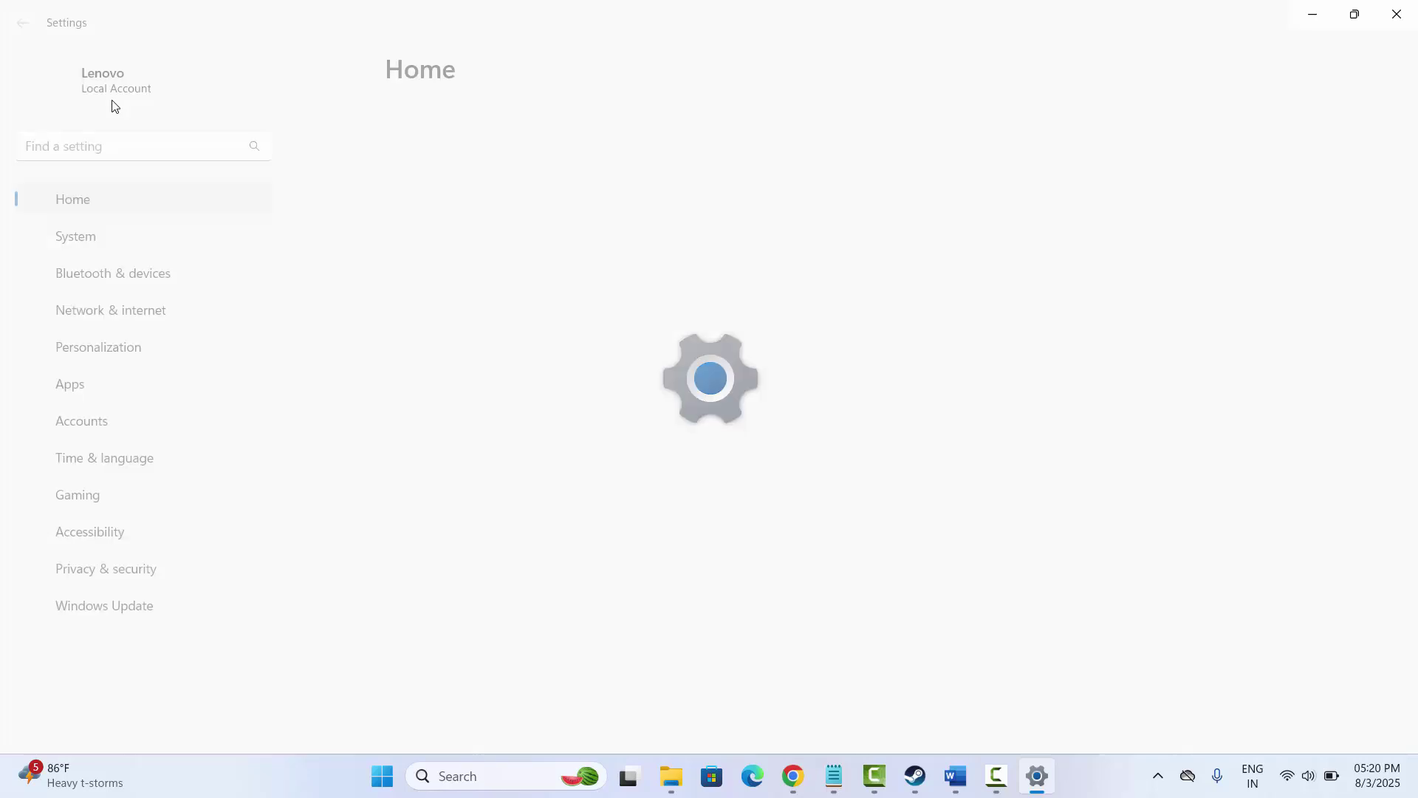
pyautogui.click(93, 390)
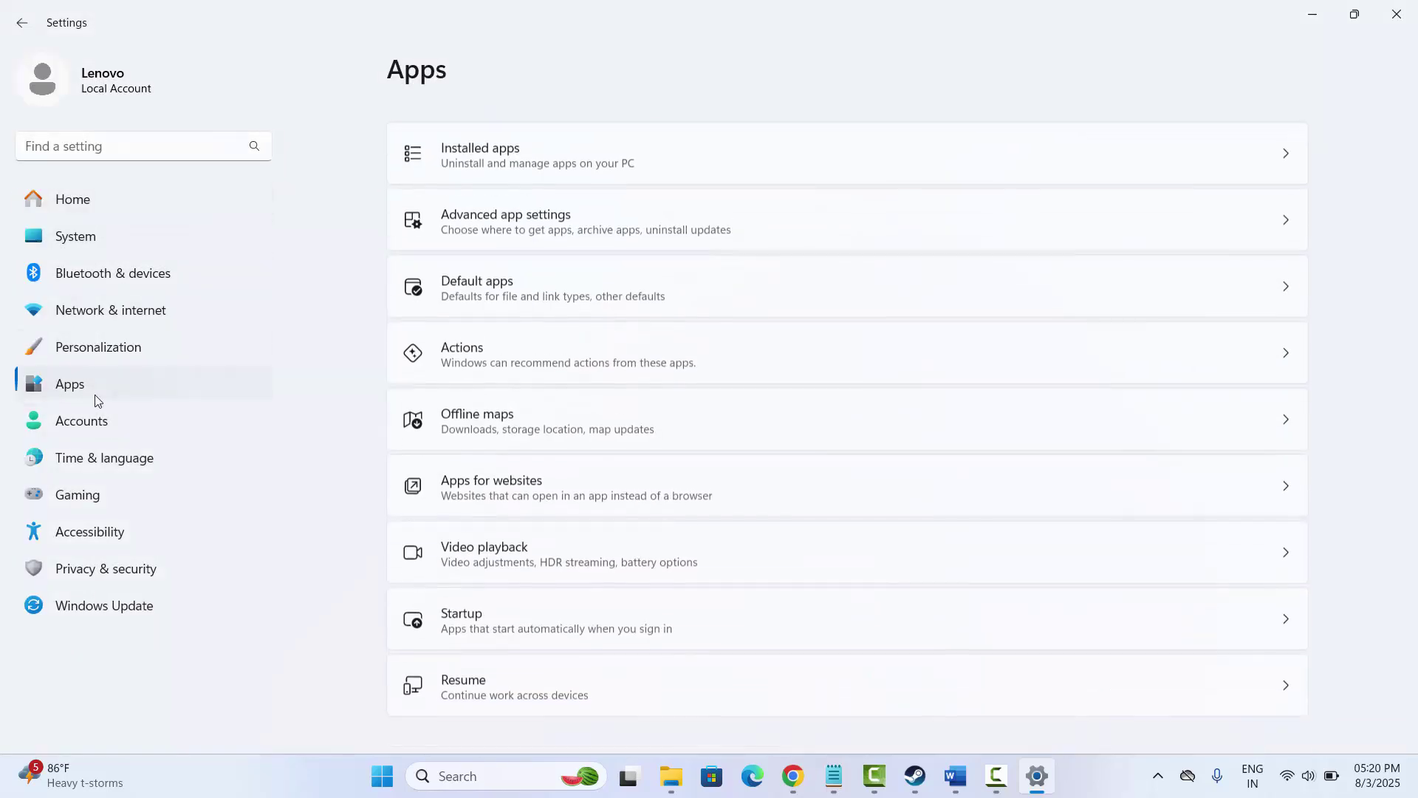
pyautogui.click(671, 162)
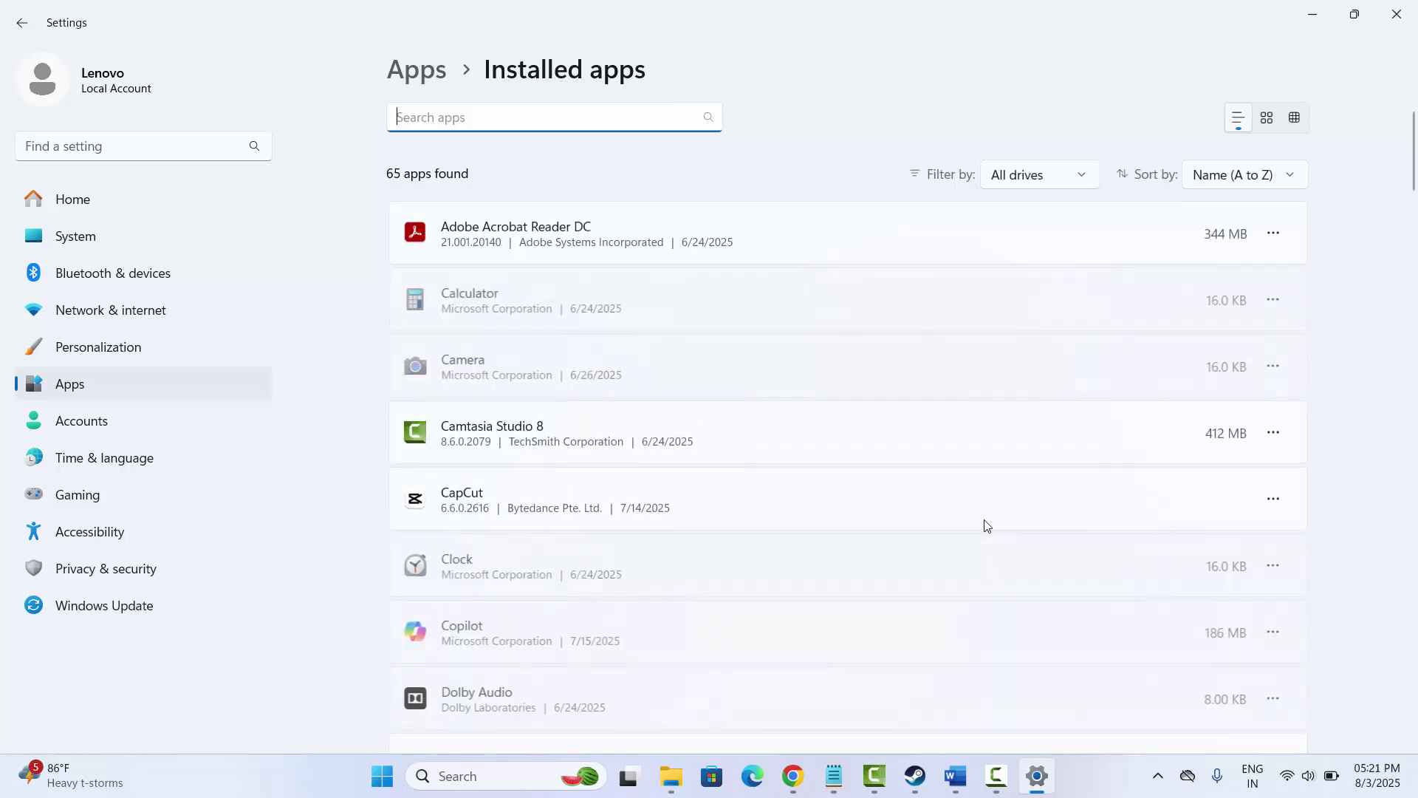
pyautogui.scroll(-1, 987, 525)
pyautogui.scroll(1, 508, 190)
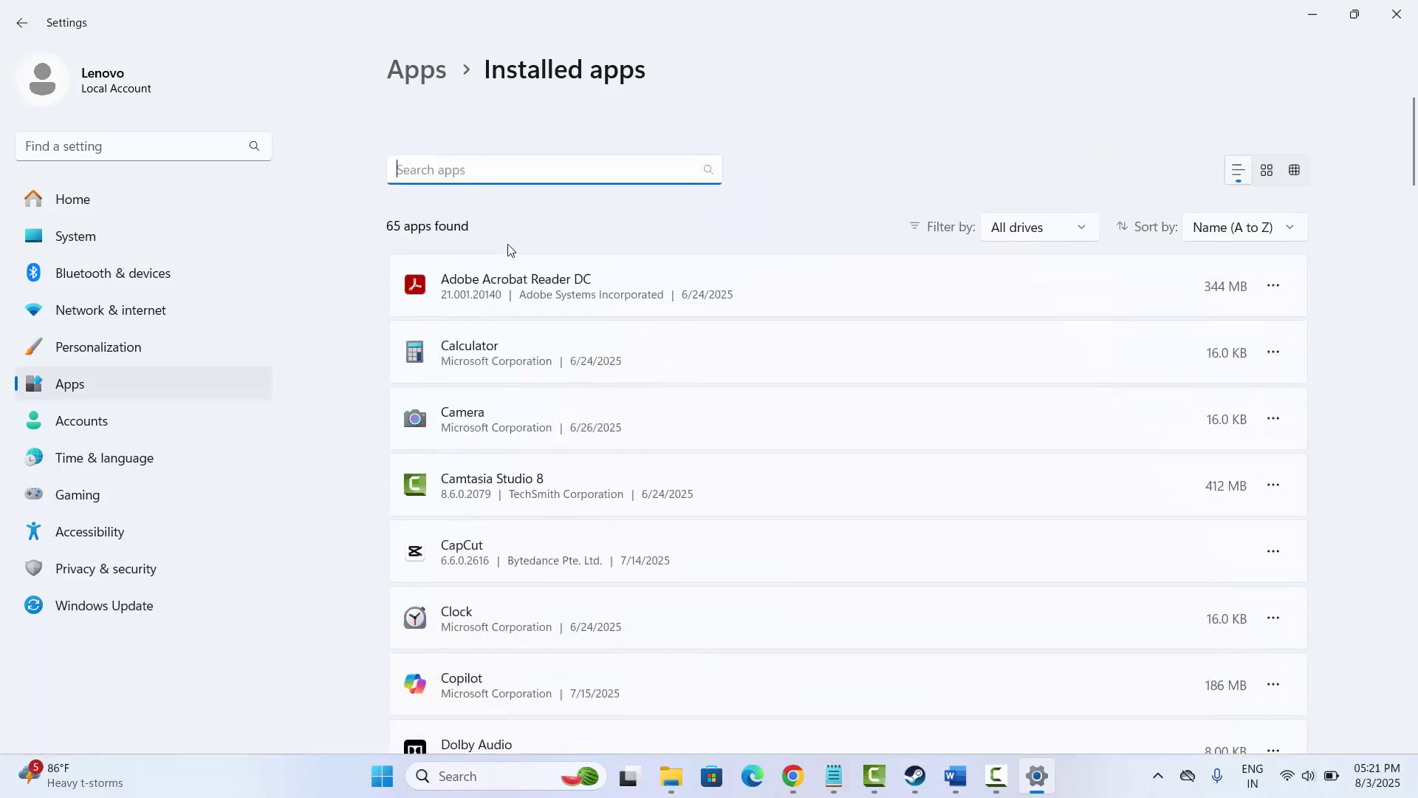
pyautogui.write('far')
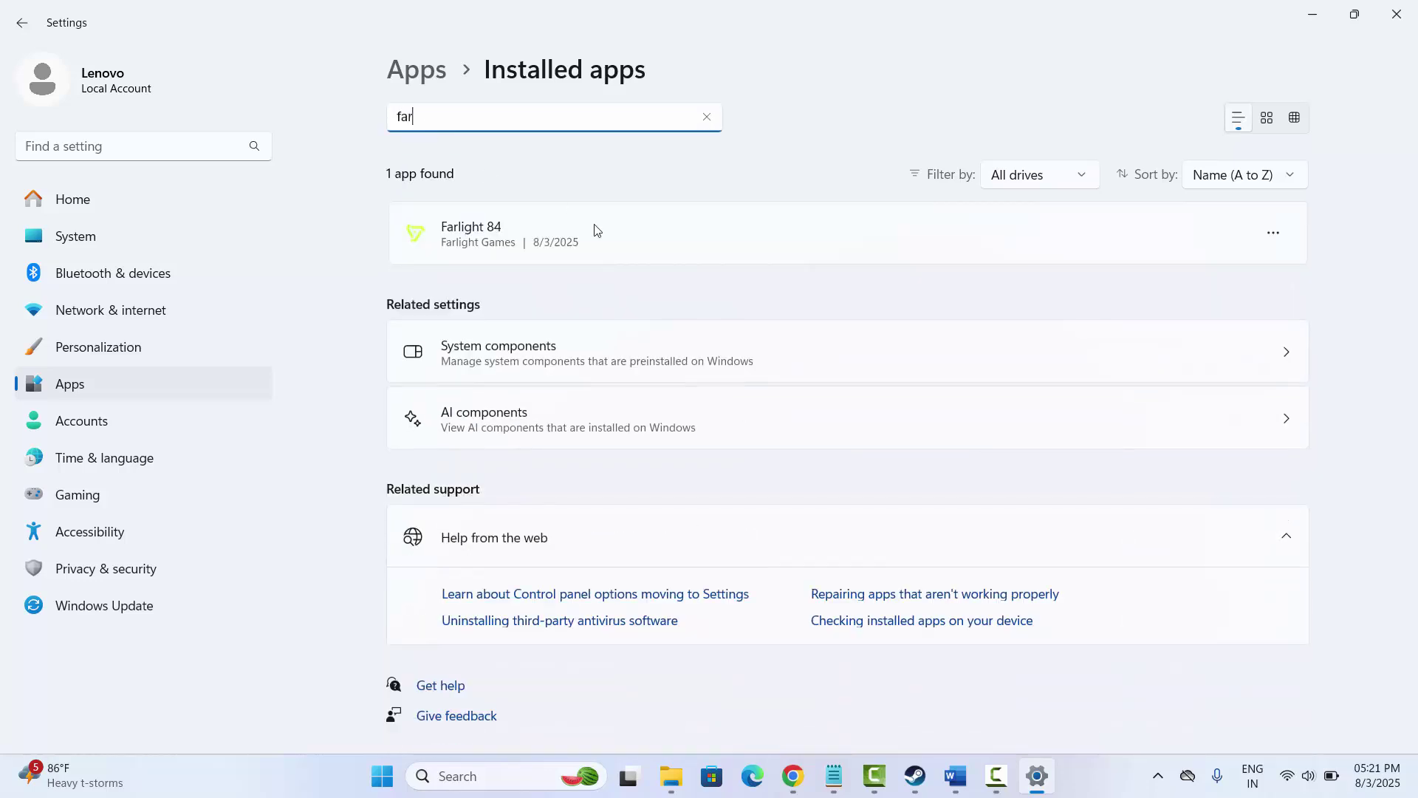
pyautogui.click(1272, 234)
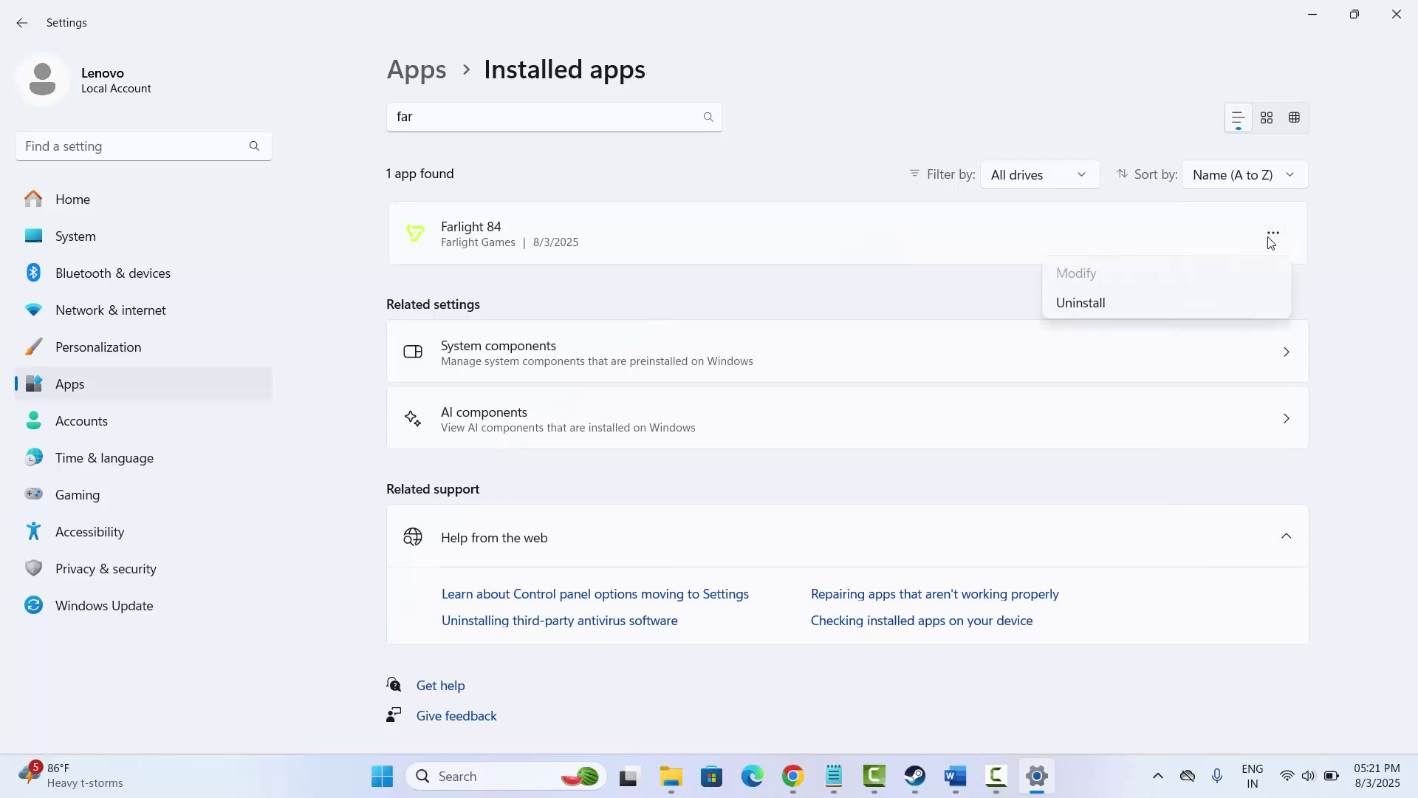
pyautogui.click(1322, 349)
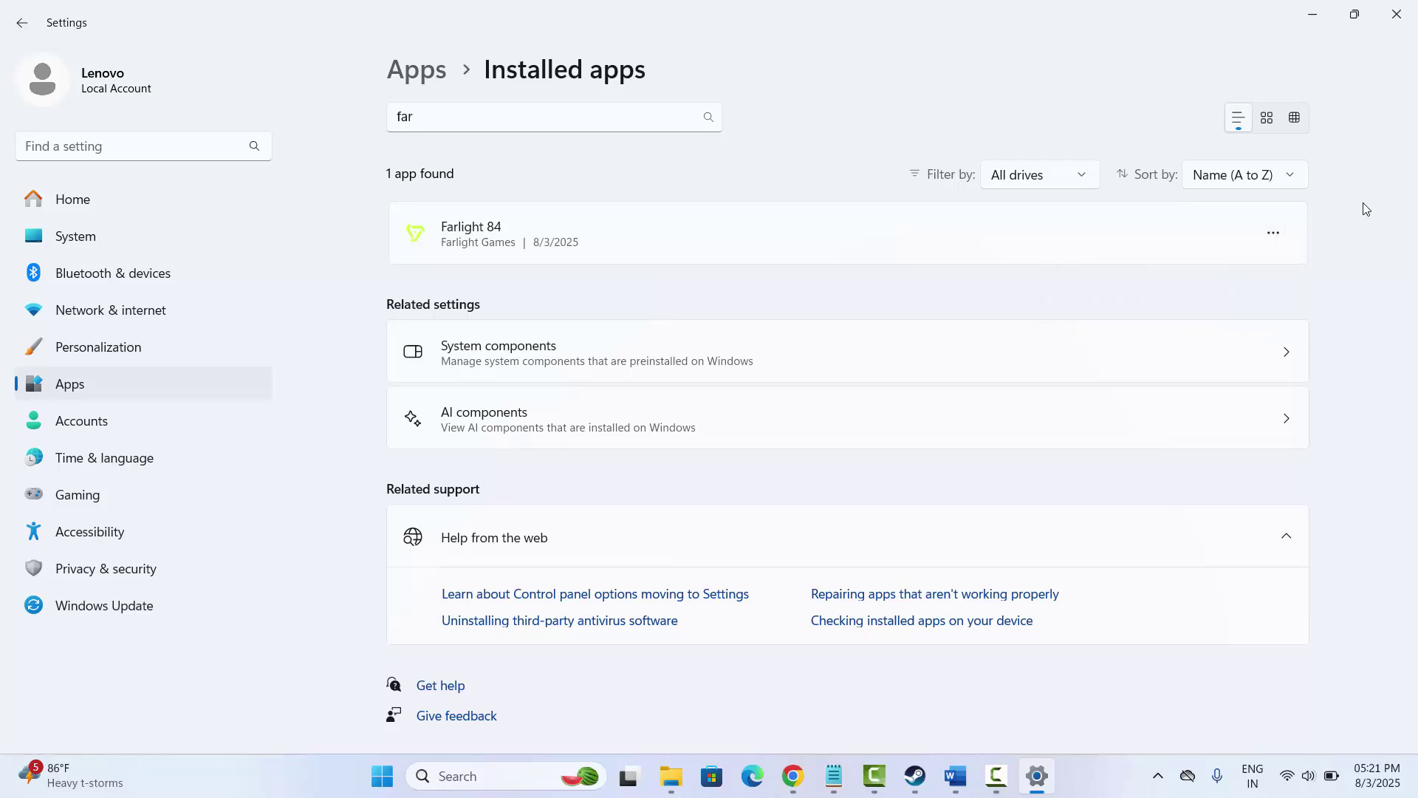
pyautogui.click(1395, 17)
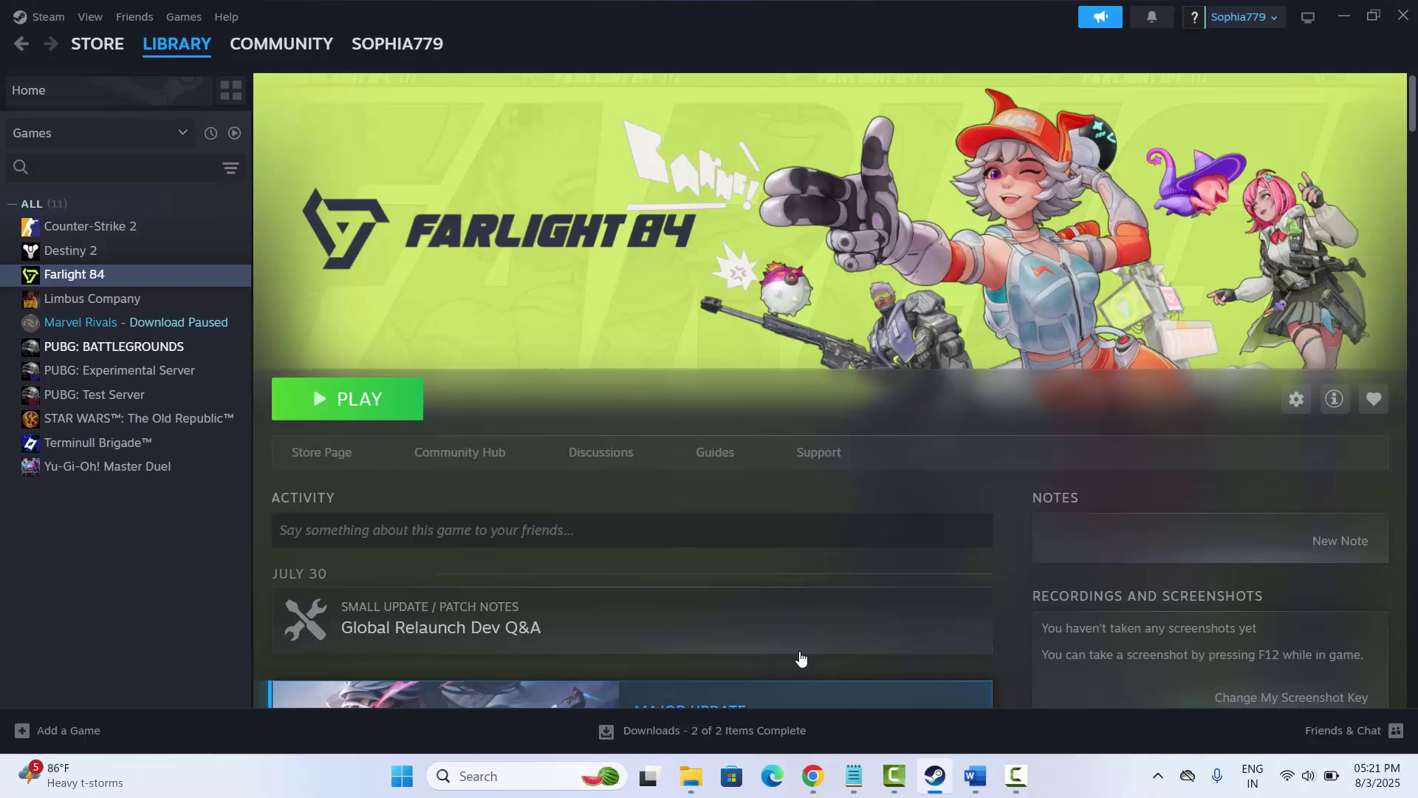
pyautogui.click(403, 776)
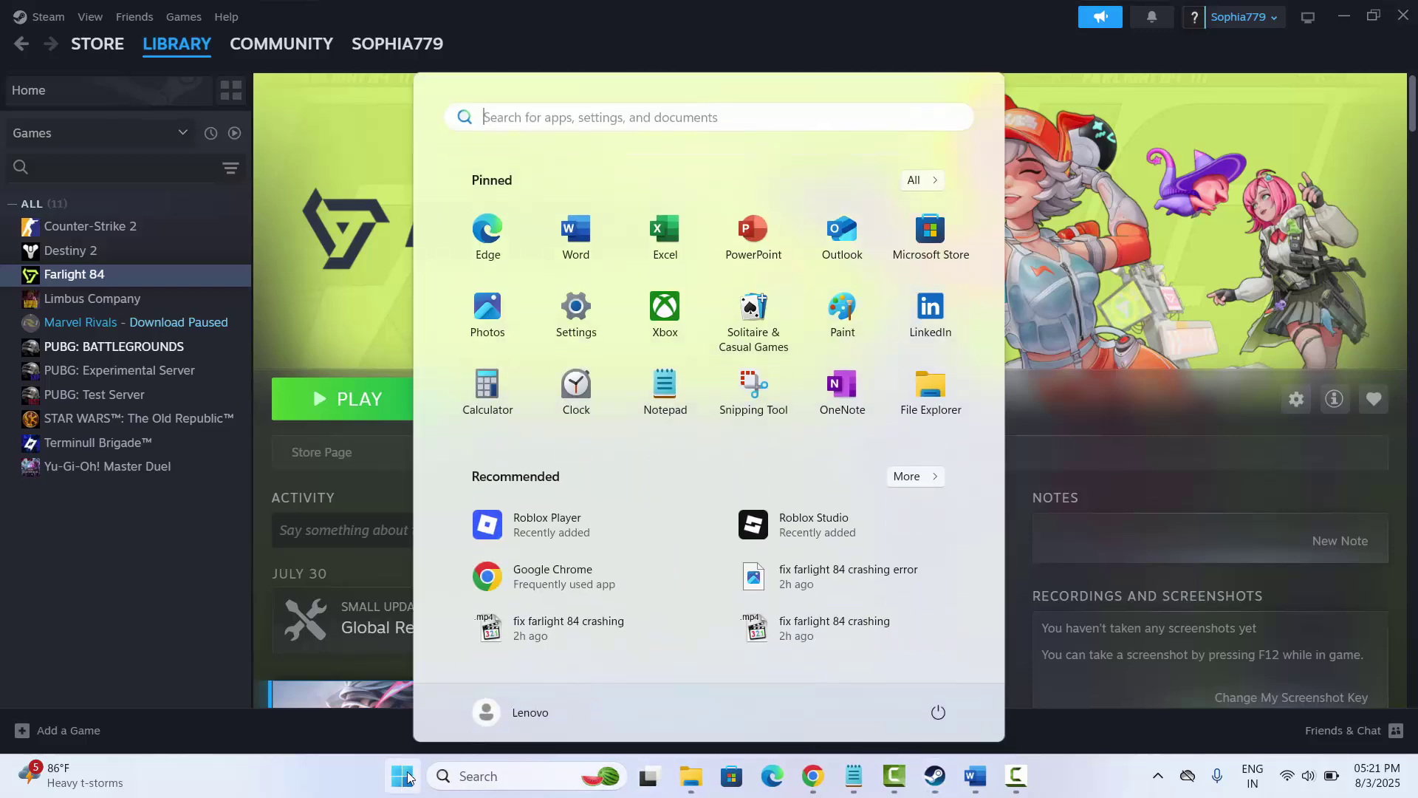
pyautogui.click(938, 712)
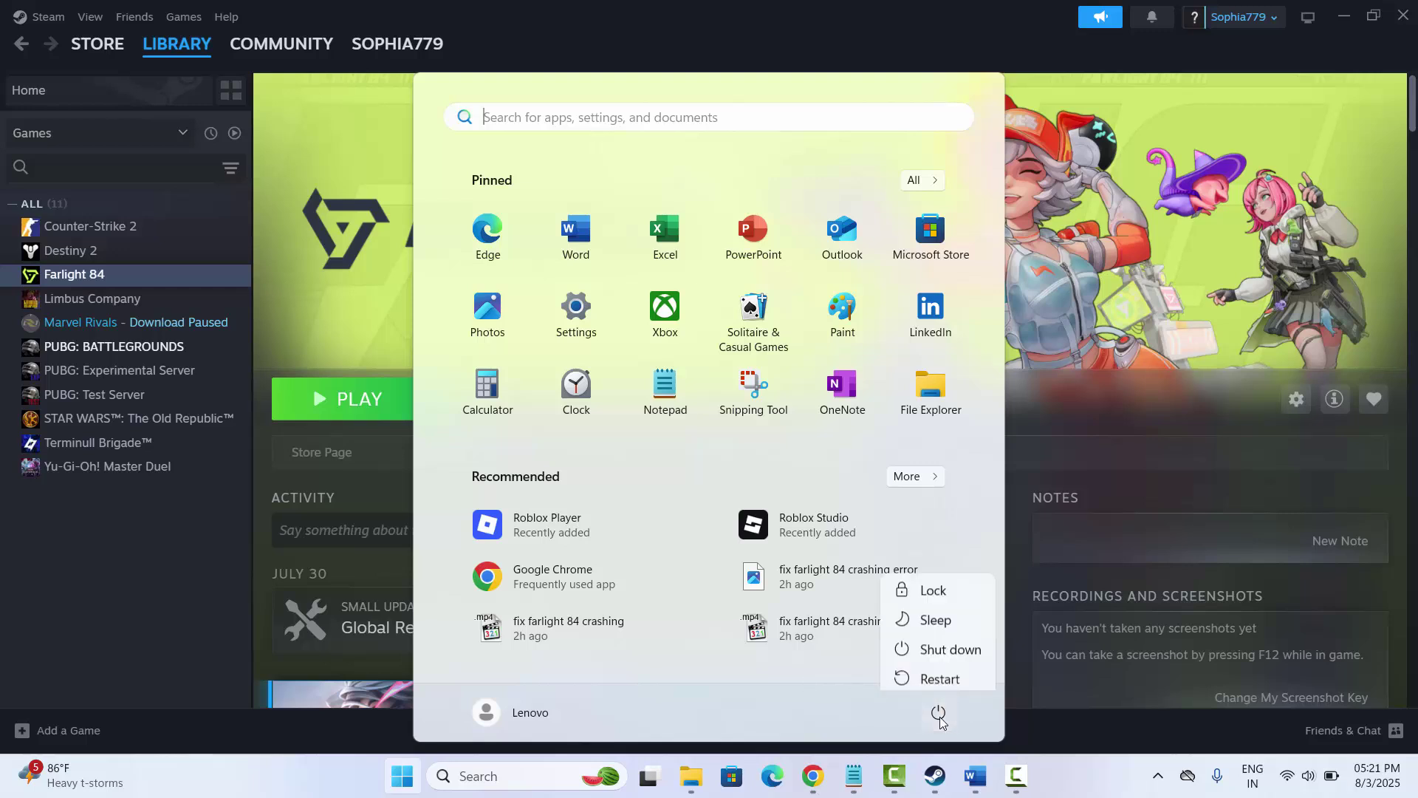
pyautogui.click(1110, 439)
pyautogui.click(1093, 454)
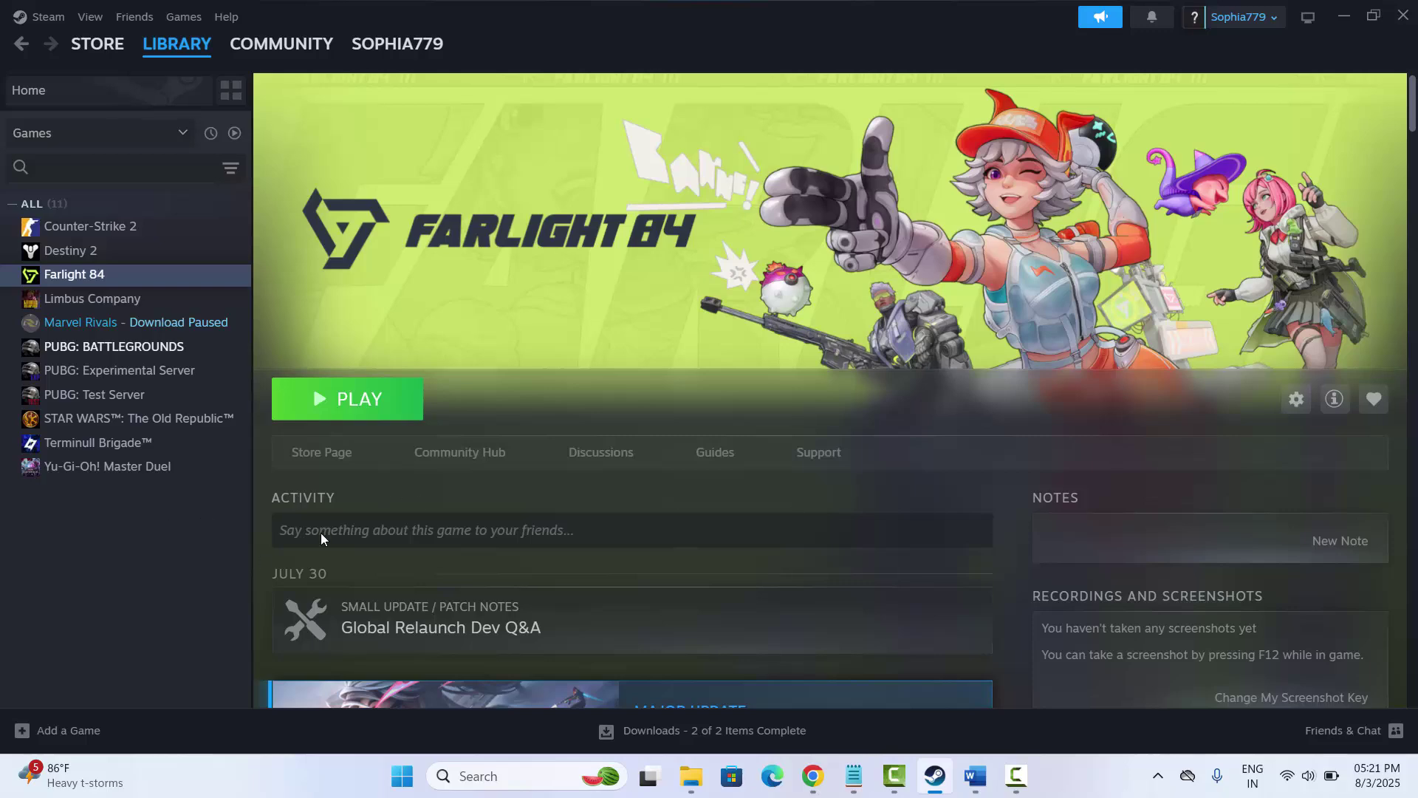
pyautogui.scroll(-7, 795, 526)
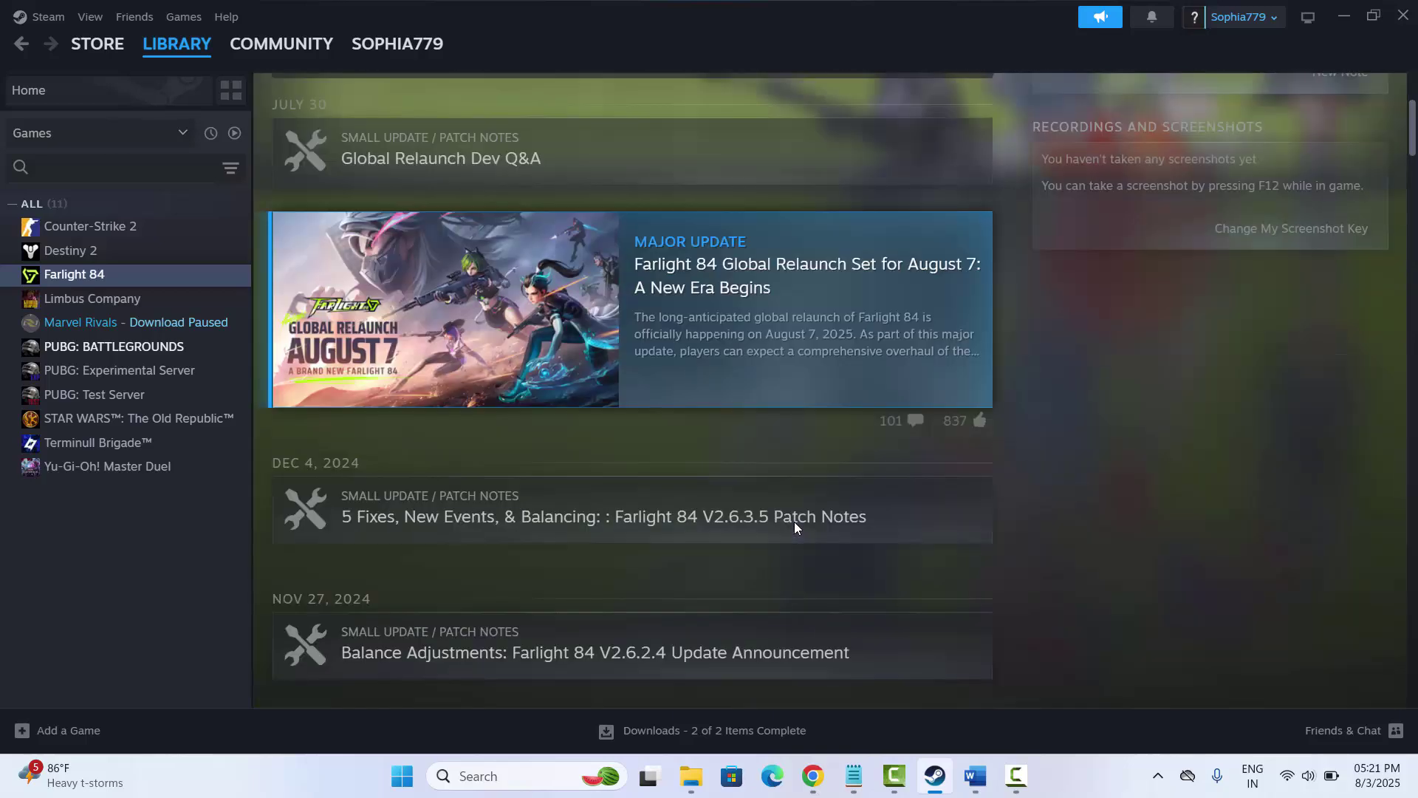
pyautogui.scroll(10, 795, 527)
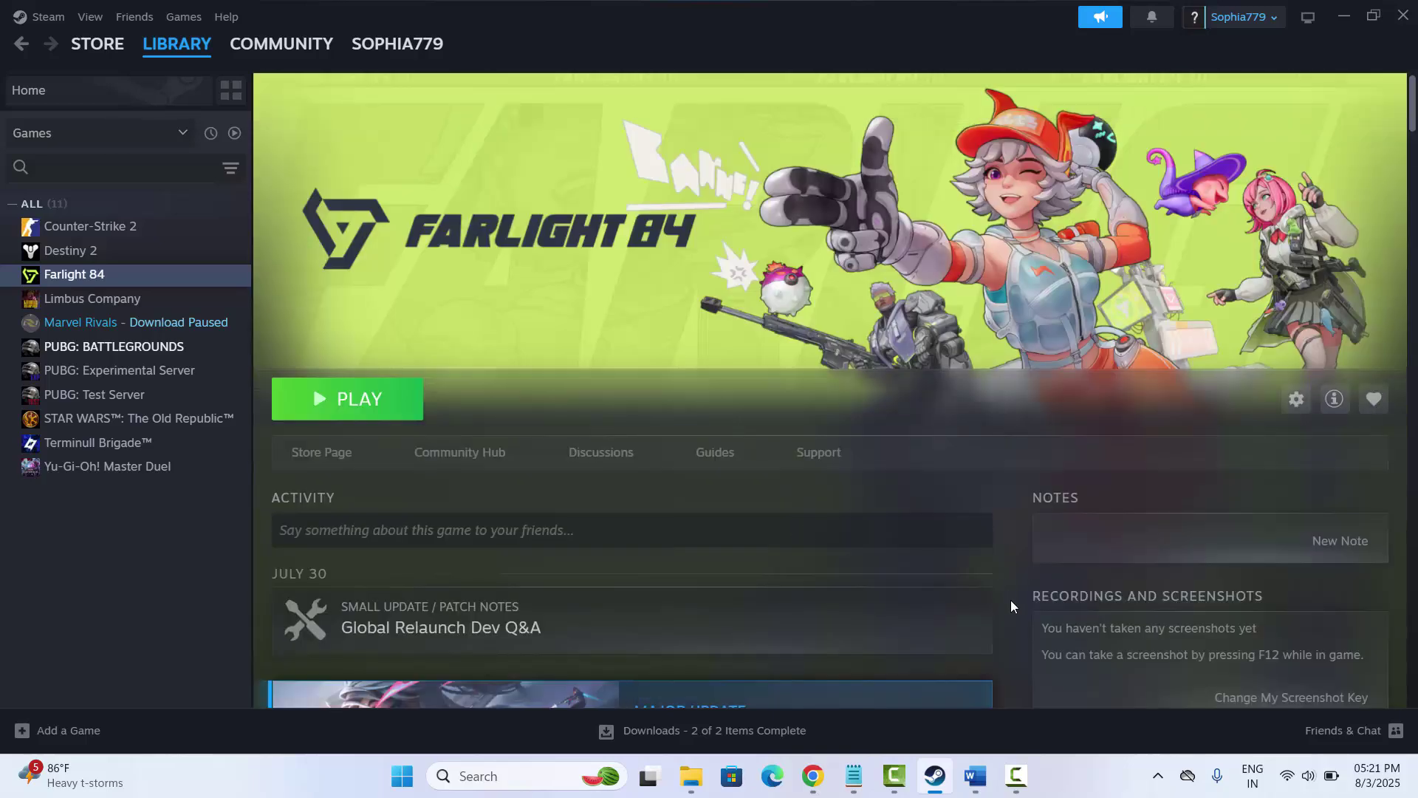
pyautogui.scroll(-5, 1010, 605)
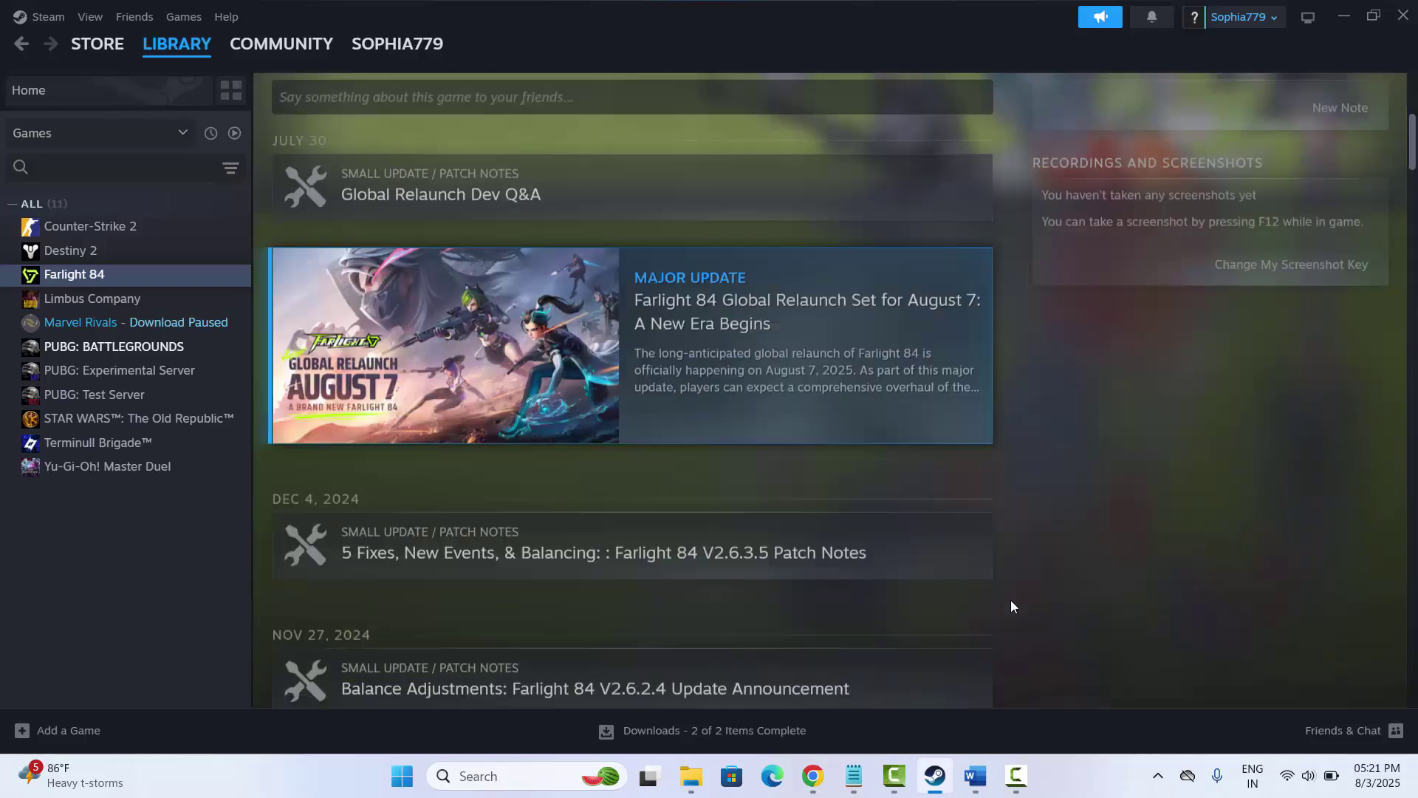
pyautogui.scroll(10, 1010, 605)
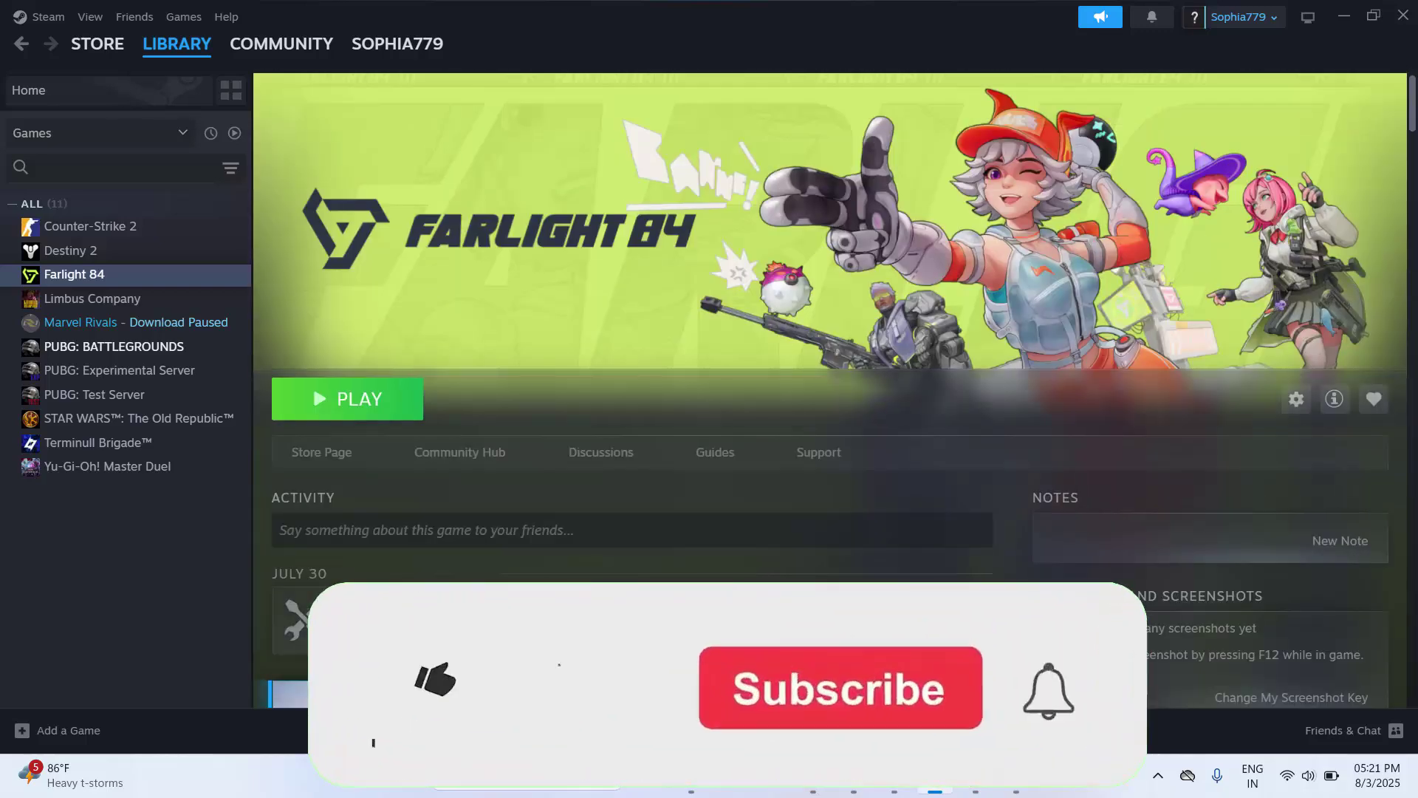